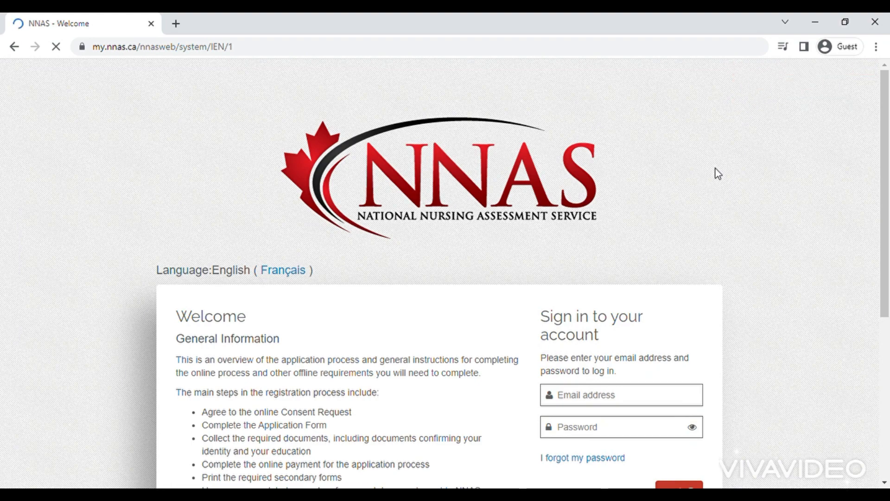
# Step: Scroll down the NNAS welcome page and start creating a new account
pyautogui.scroll(-4, 717, 173)
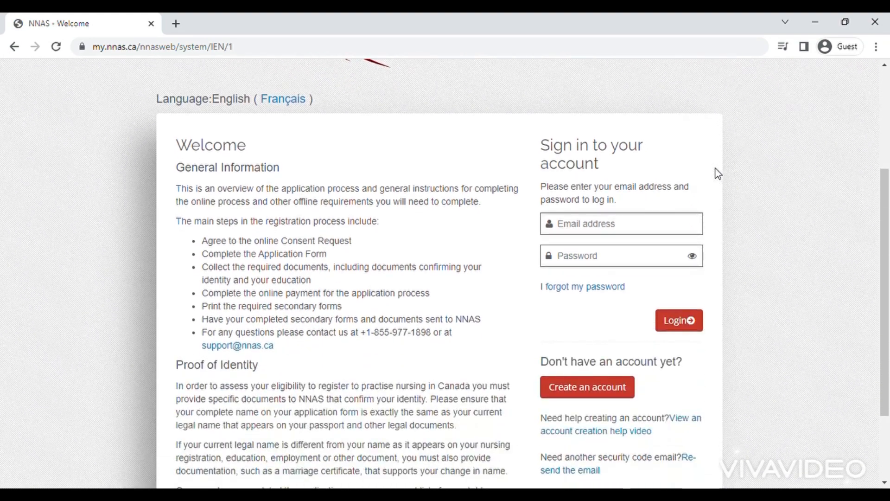
pyautogui.scroll(-2, 715, 173)
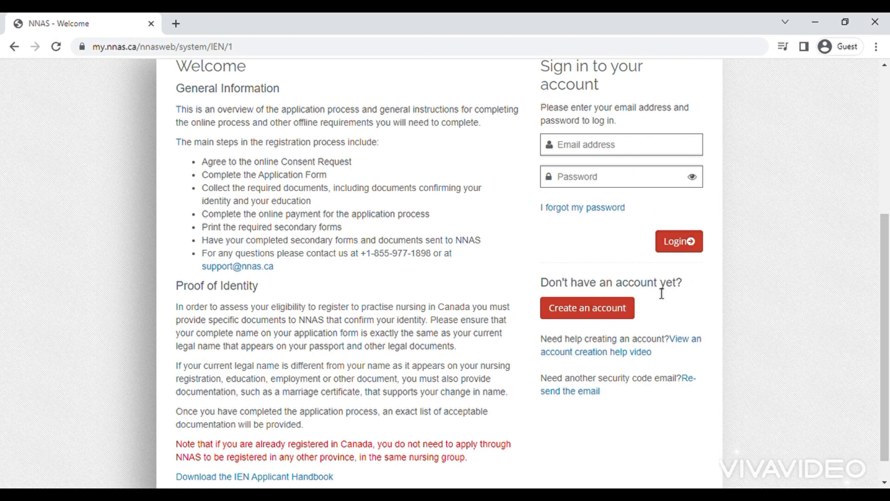
pyautogui.click(605, 310)
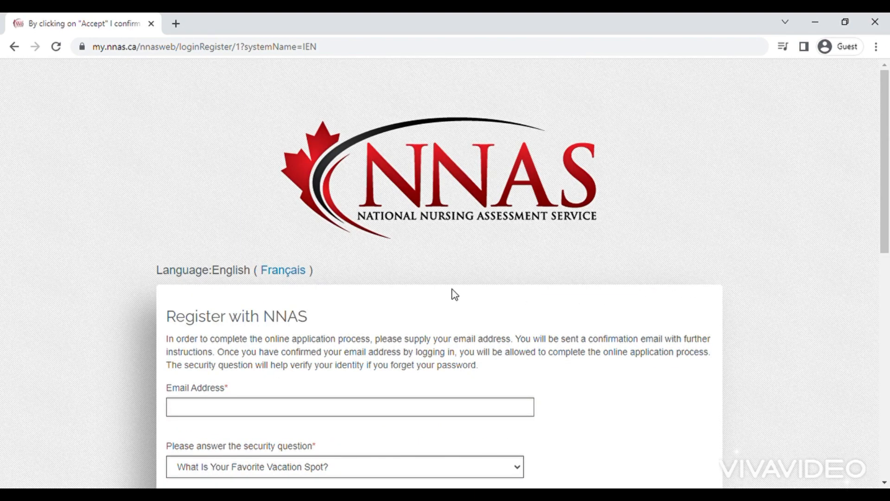
# Step: Enter the applicant's e-mail address in the registration form's Email Address field
pyautogui.scroll(-4, 452, 294)
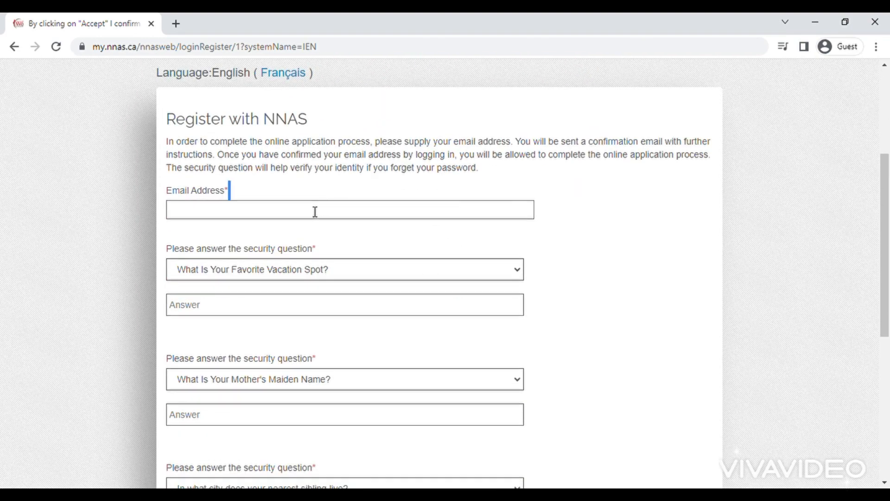
pyautogui.click(314, 211)
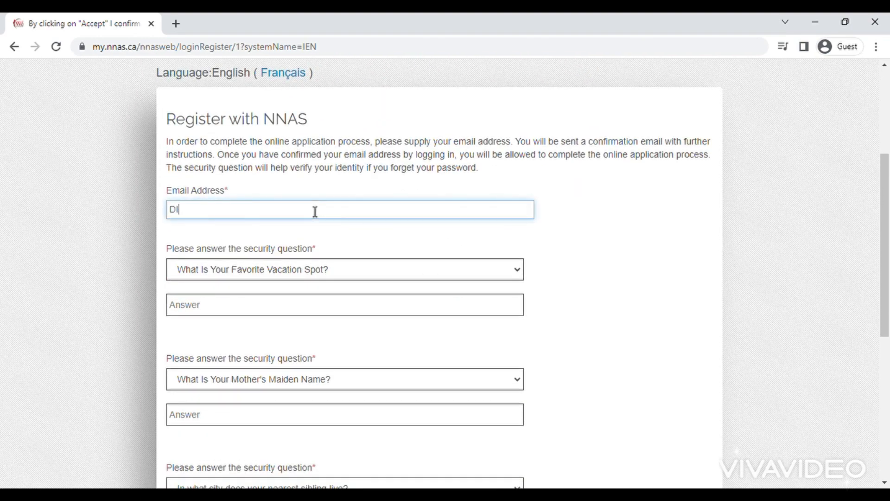
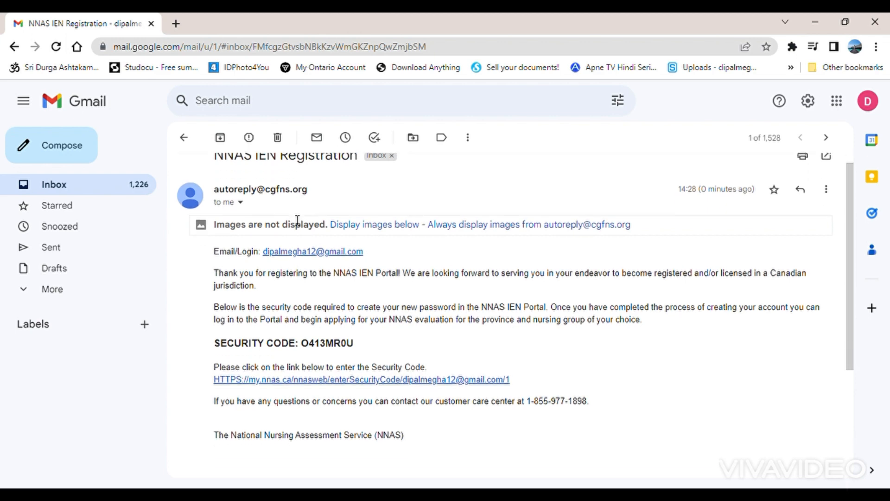
# Step: Copy the security code from the NNAS IEN Registration email and follow its enterSecurityCode link
pyautogui.scroll(-2, 294, 220)
pyautogui.scroll(-1, 295, 219)
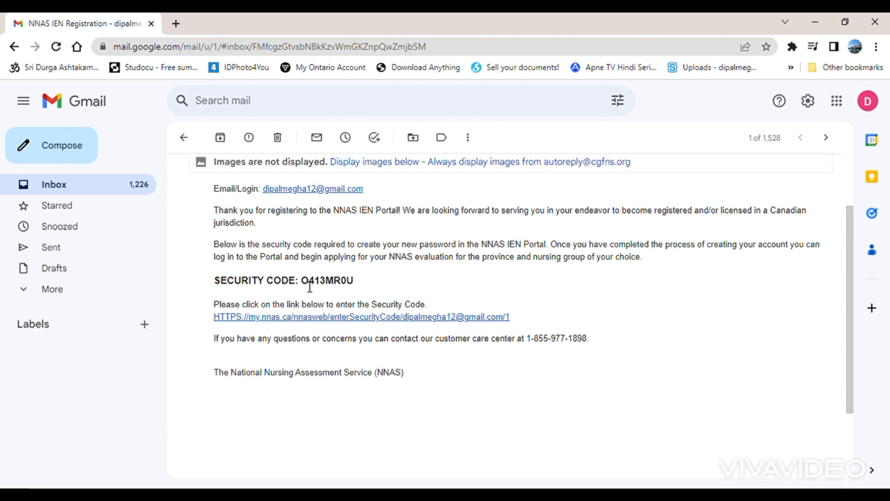
pyautogui.moveTo(302, 287); pyautogui.dragTo(358, 287)
pyautogui.hotkey('ctrl', 'c')
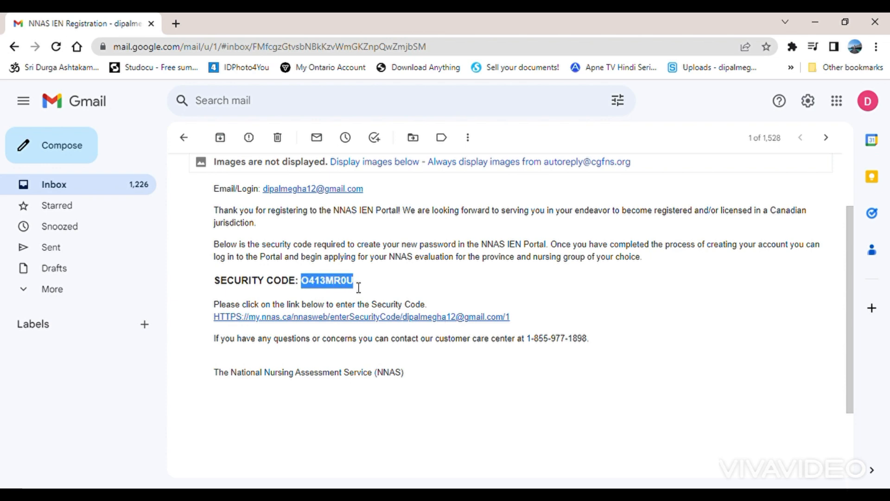
pyautogui.click(366, 318)
pyautogui.scroll(-4, 368, 323)
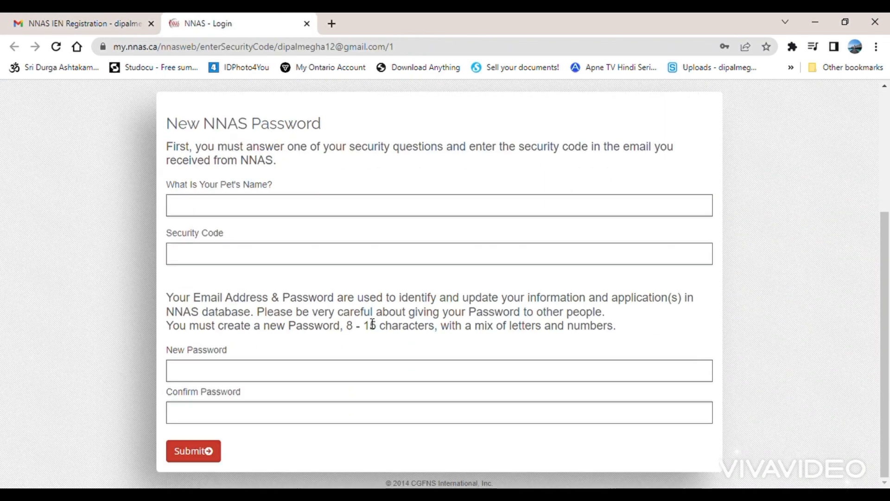
# Step: Answer the pet's-name question, paste the security code, set and confirm the new password, then submit
pyautogui.click(290, 208)
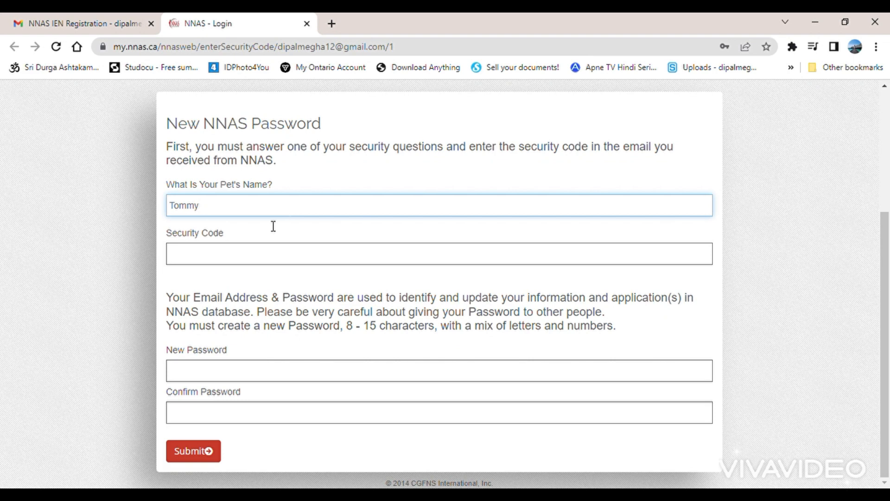
pyautogui.click(229, 263)
pyautogui.hotkey('ctrl', 'v')
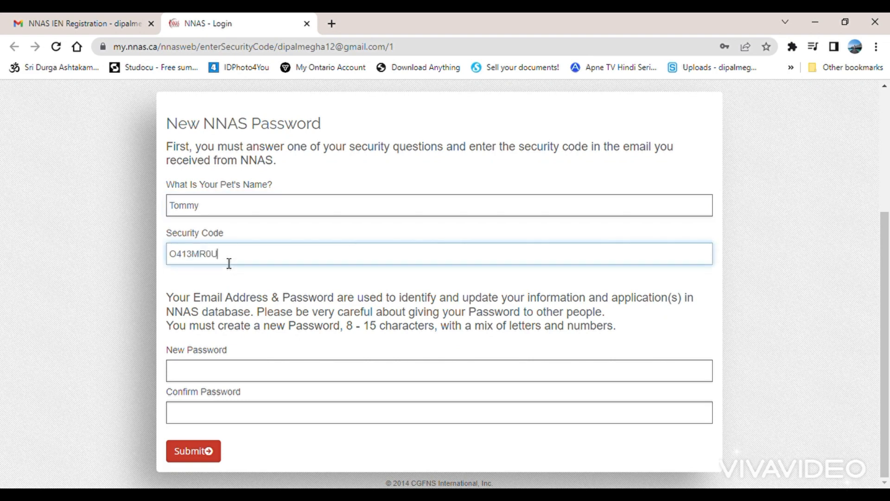
pyautogui.click(223, 379)
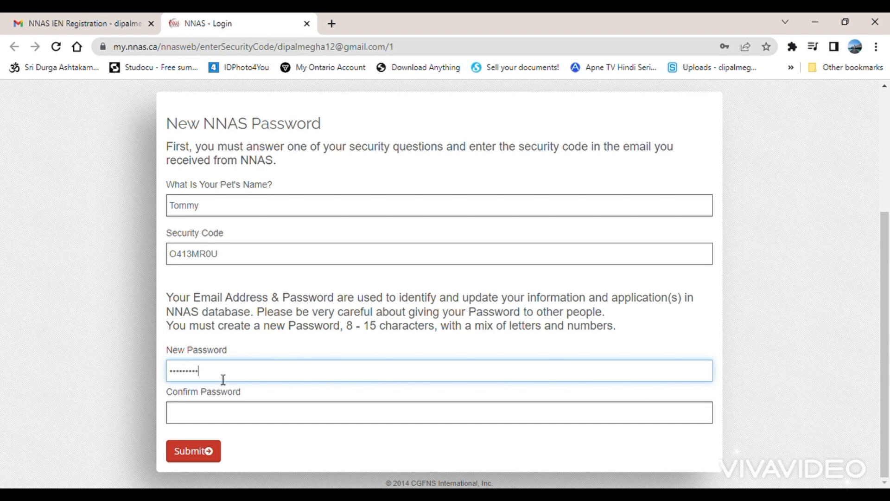
pyautogui.click(191, 419)
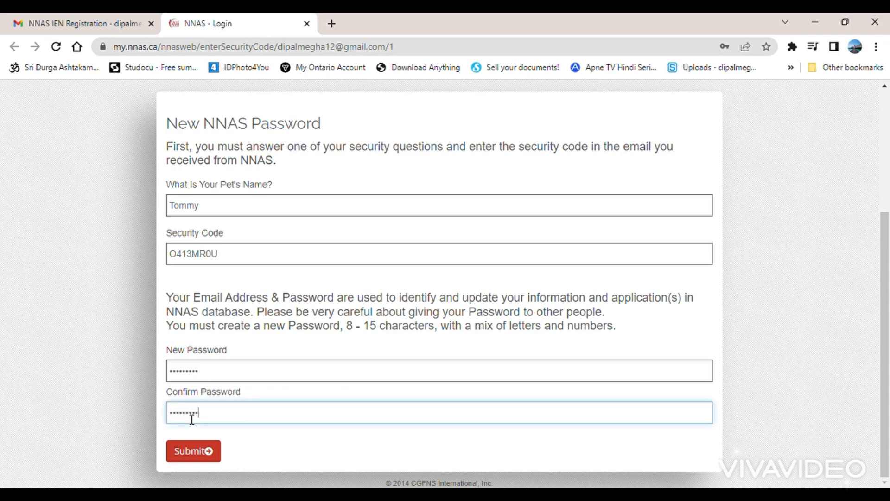
pyautogui.click(197, 453)
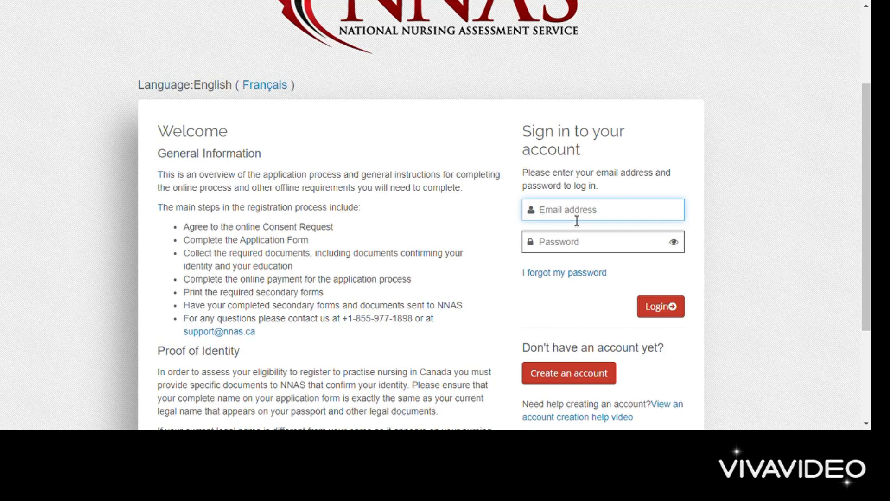
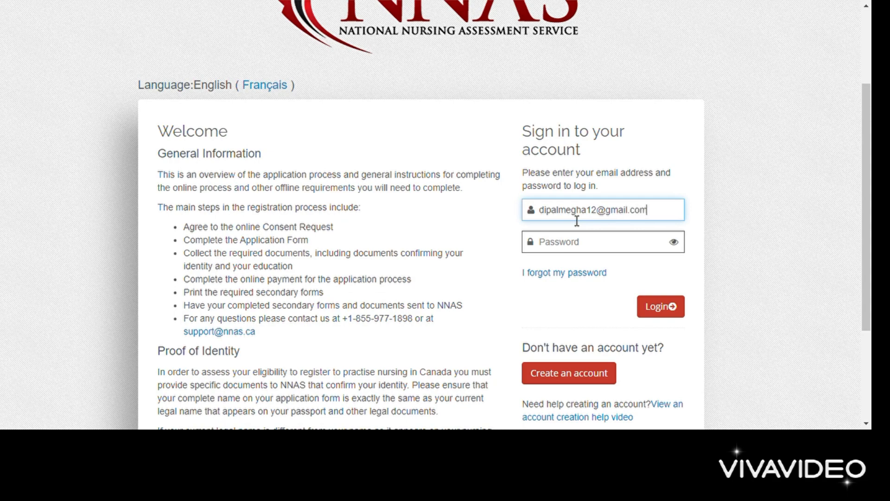
# Step: Log in with the registered e-mail address and the account password
pyautogui.click(566, 251)
pyautogui.write('•')
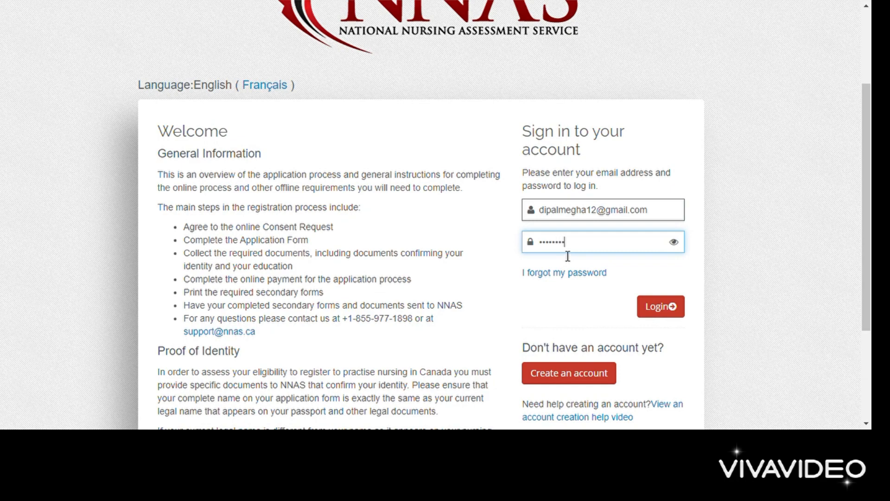
pyautogui.click(675, 315)
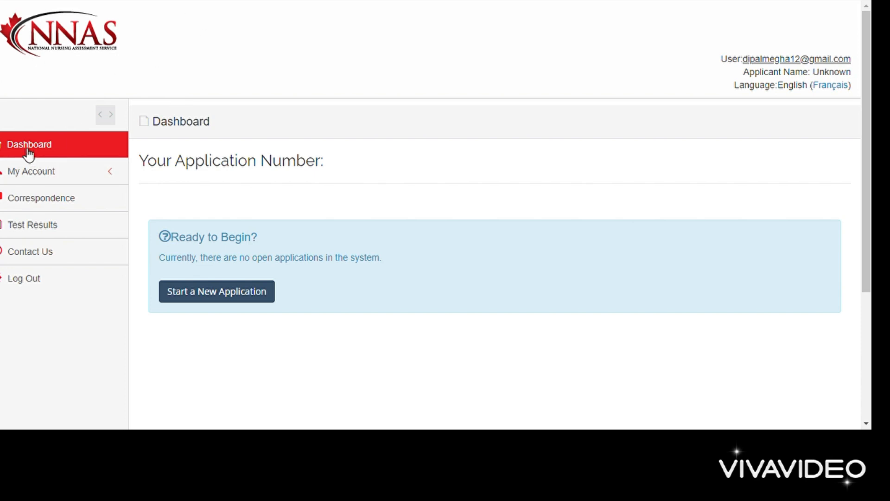
# Step: Browse the My Account, Correspondence and Test Results pages
pyautogui.click(40, 173)
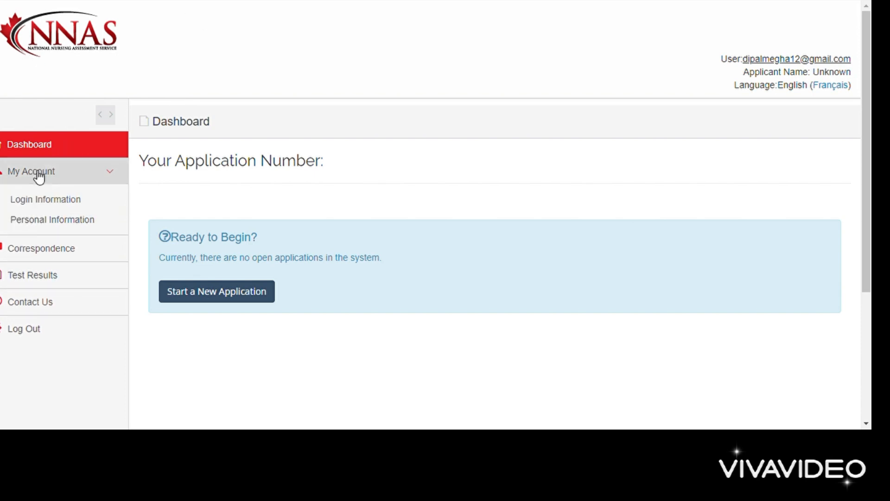
pyautogui.click(39, 250)
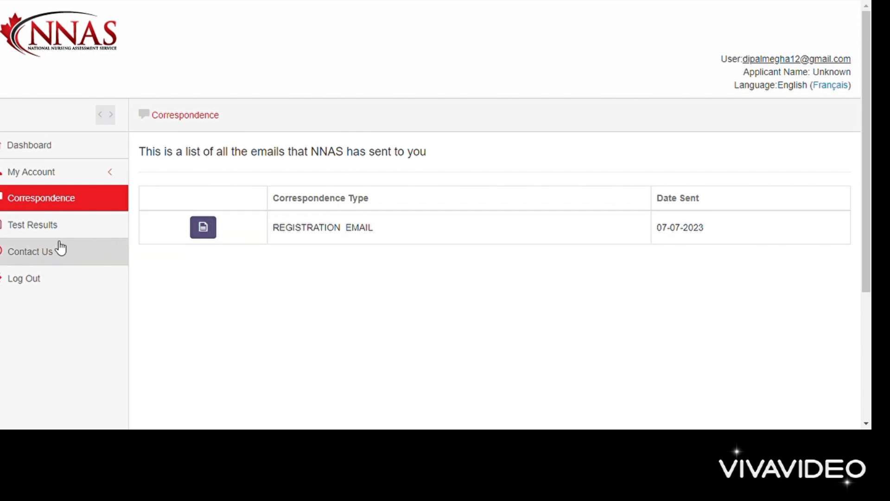
pyautogui.click(40, 228)
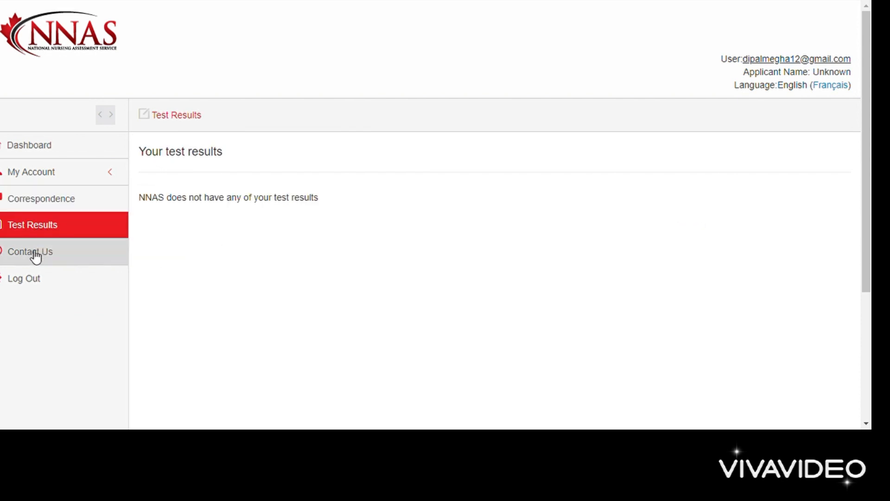
# Step: Check the Contact Us subject list, then start a new application from the Dashboard
pyautogui.click(32, 252)
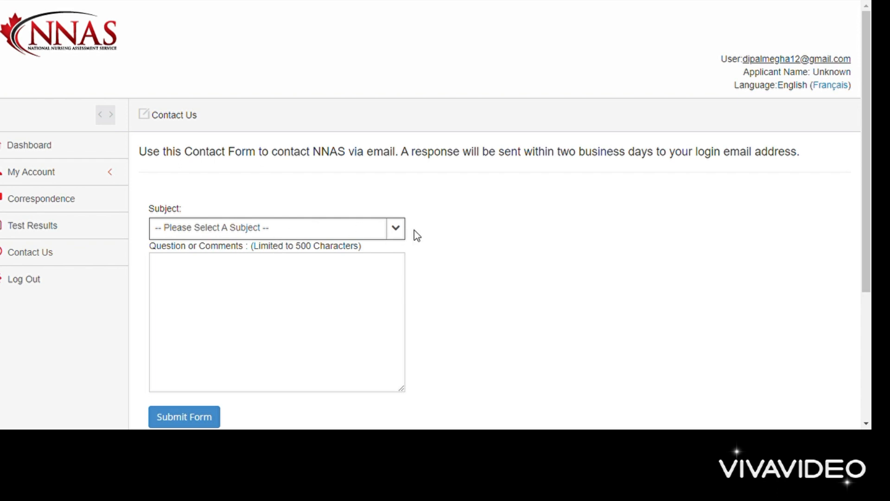
pyautogui.click(395, 229)
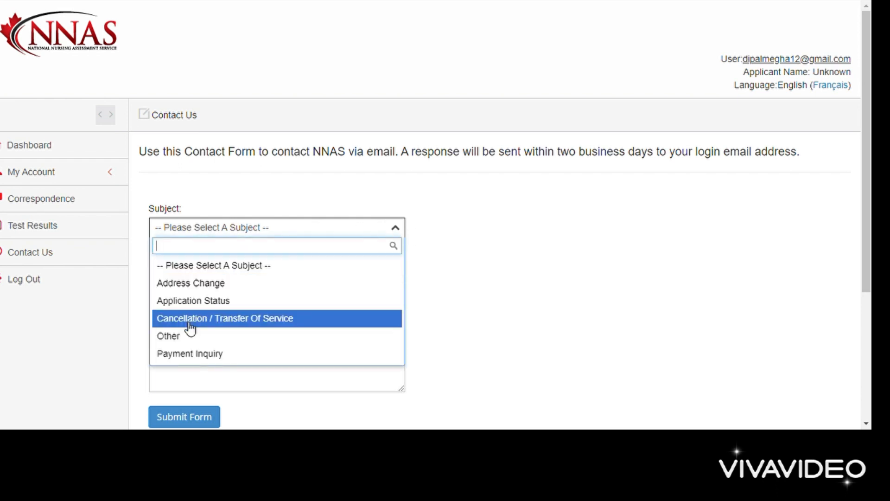
pyautogui.click(78, 145)
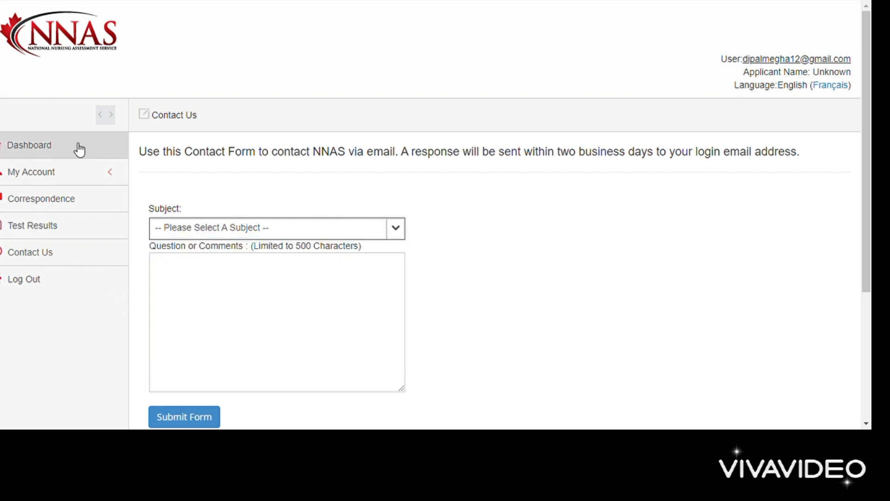
pyautogui.click(26, 149)
pyautogui.click(236, 292)
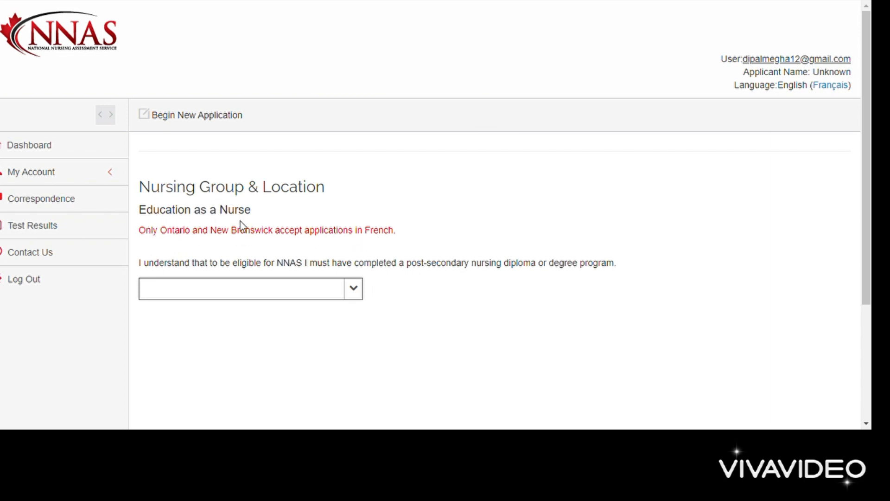
# Step: Confirm the nursing education eligibility, choose College Of Nurses Of Ontario (Registered Nurse), and accept the confirmation
pyautogui.click(355, 287)
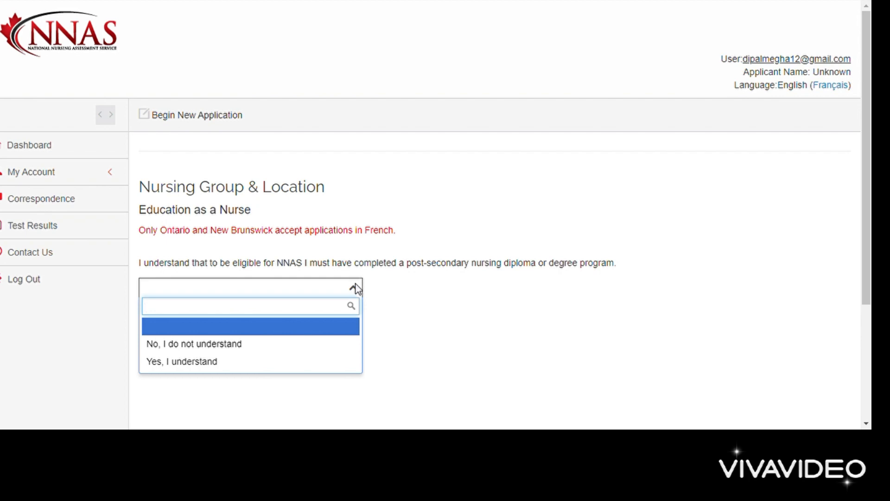
pyautogui.click(187, 366)
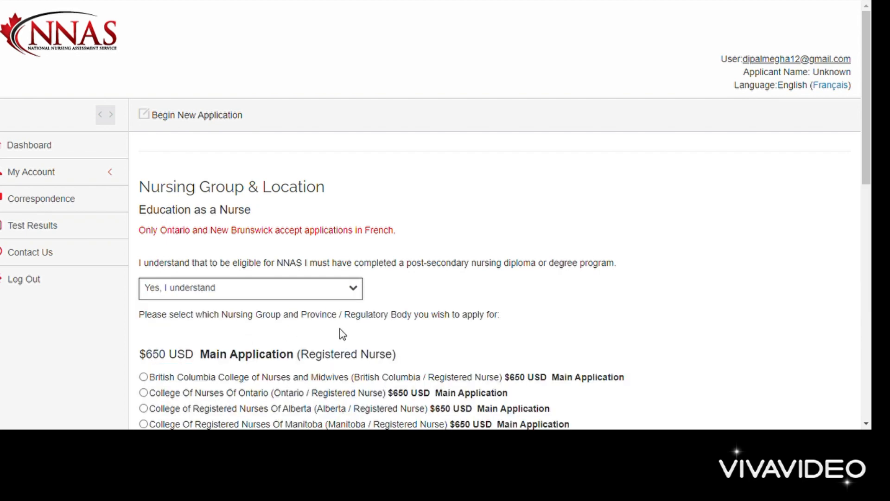
pyautogui.scroll(-3, 343, 333)
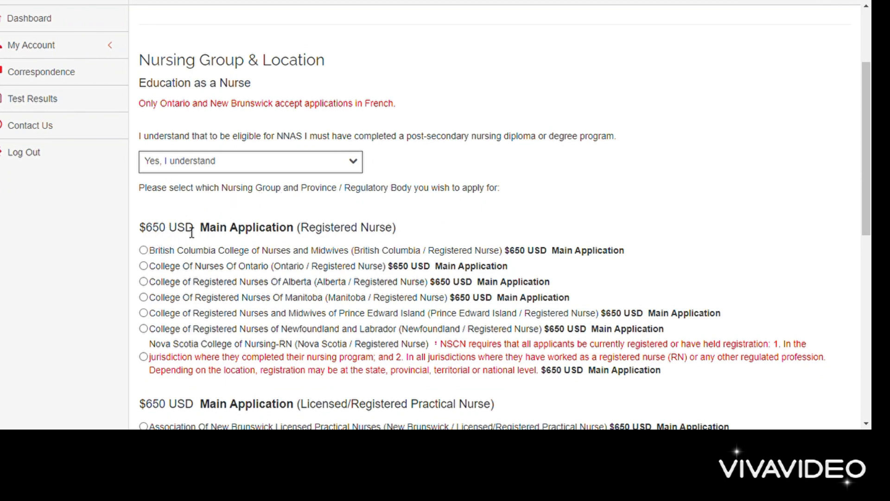
pyautogui.scroll(-1, 206, 232)
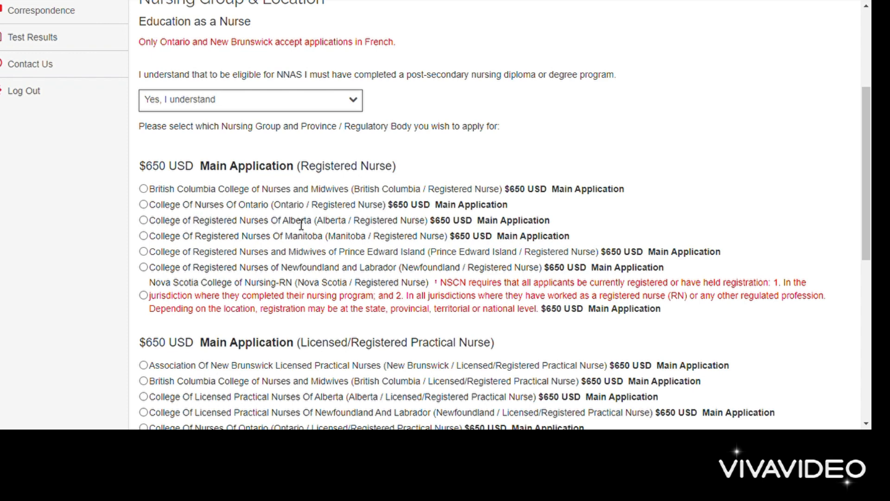
pyautogui.click(144, 204)
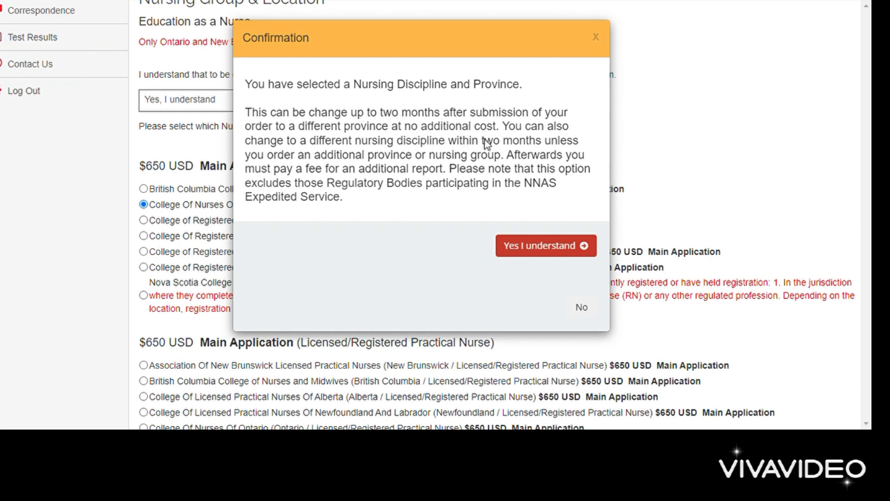
pyautogui.click(539, 246)
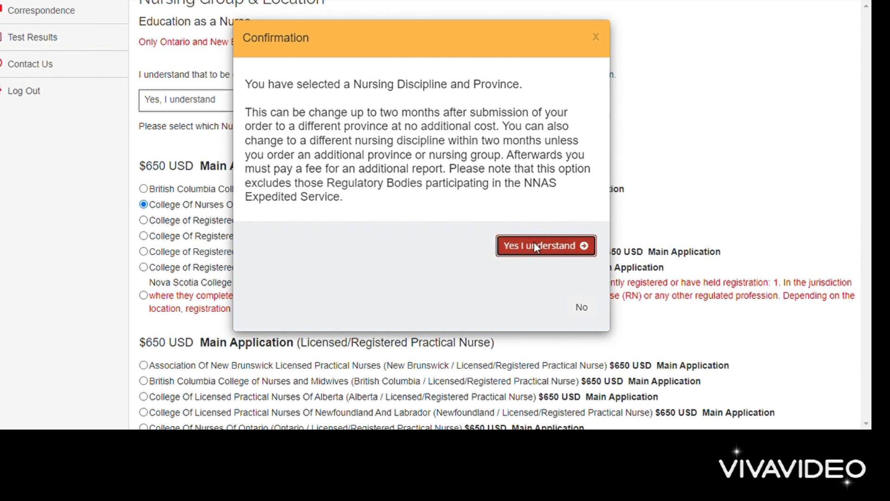
# Step: Fill in the applicant's given, middle and last names
pyautogui.scroll(-4, 395, 252)
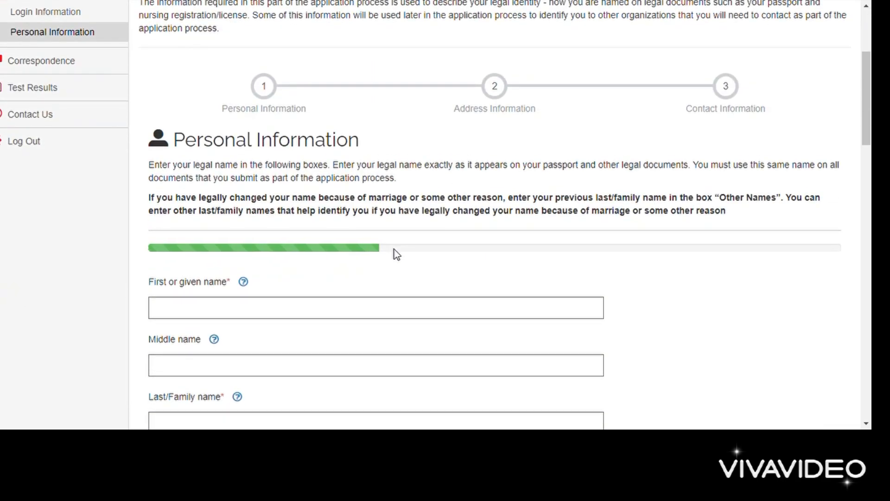
pyautogui.scroll(-3, 399, 252)
pyautogui.click(300, 195)
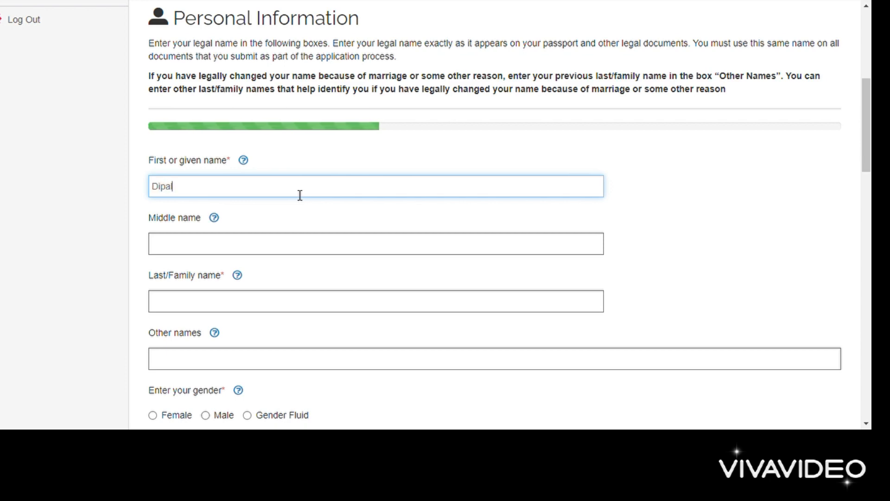
pyautogui.click(241, 244)
pyautogui.write('r')
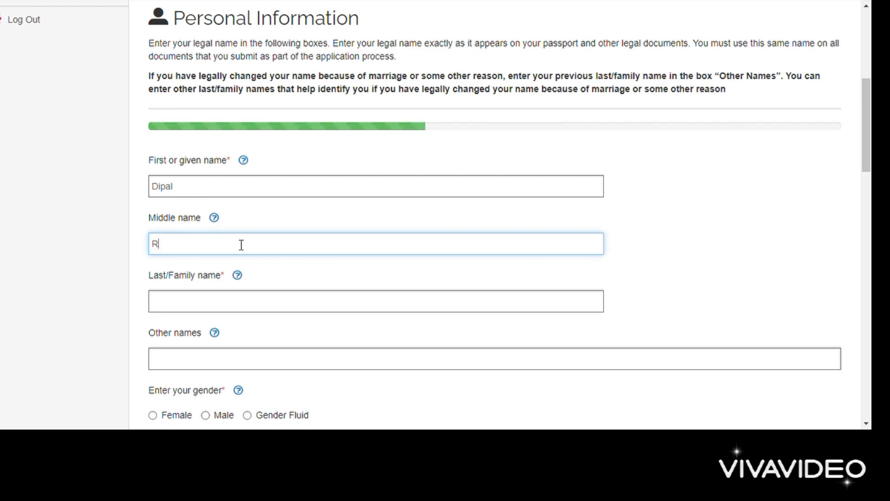
pyautogui.click(183, 307)
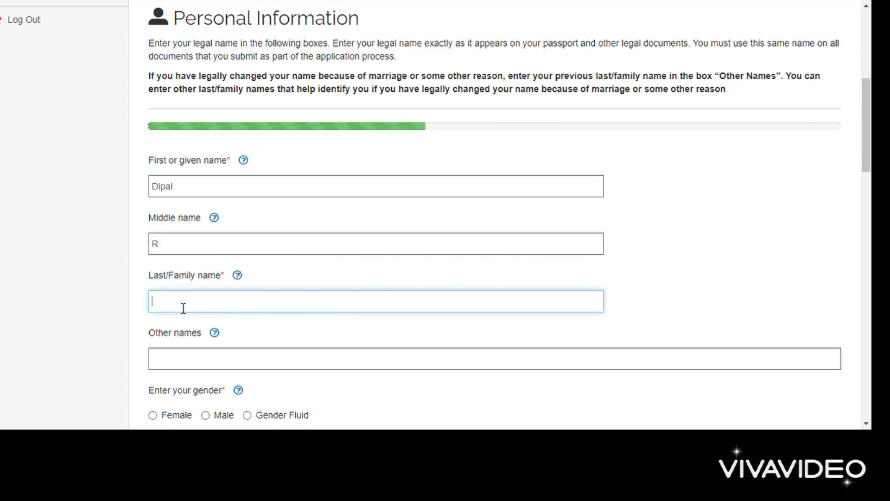
pyautogui.write('Megha')
# Step: Set the gender to Female and pick the date of birth
pyautogui.scroll(-2, 184, 308)
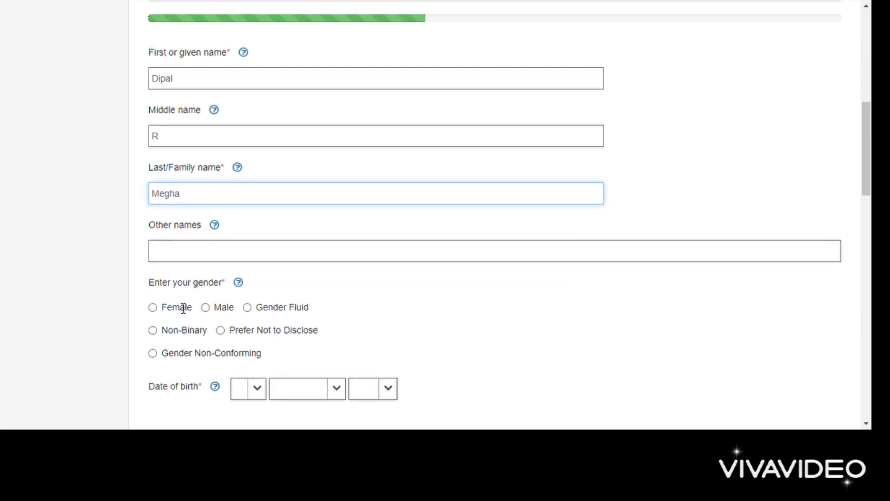
pyautogui.scroll(-2, 179, 250)
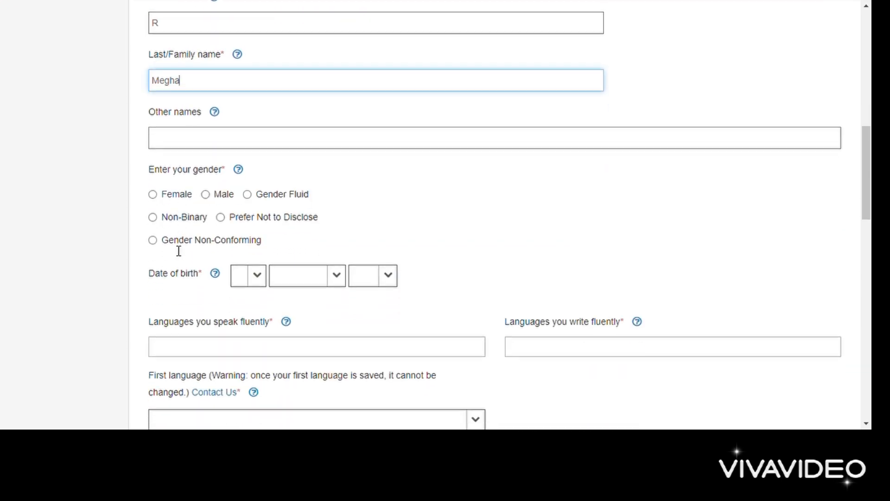
pyautogui.click(153, 194)
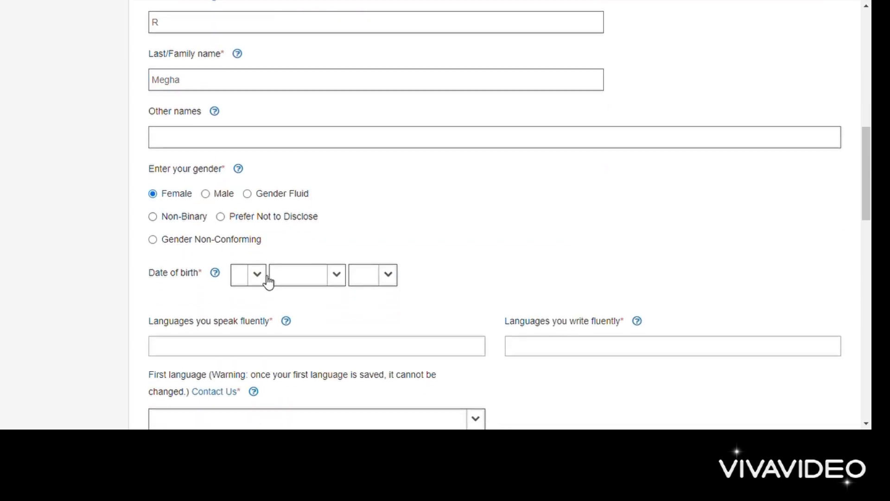
pyautogui.click(265, 281)
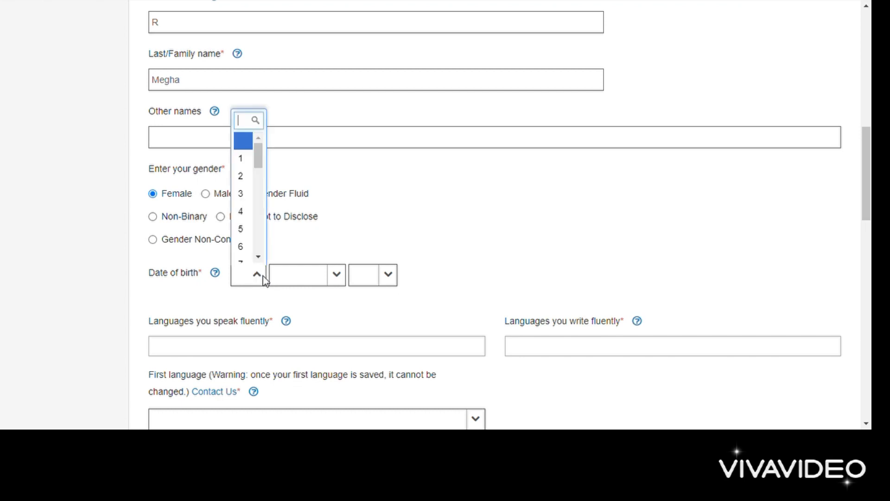
pyautogui.click(241, 158)
pyautogui.click(338, 279)
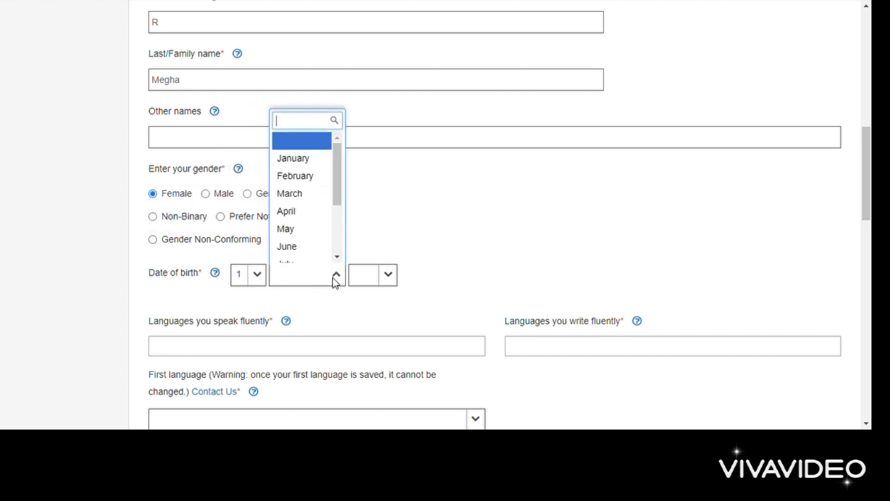
pyautogui.click(299, 157)
pyautogui.click(387, 280)
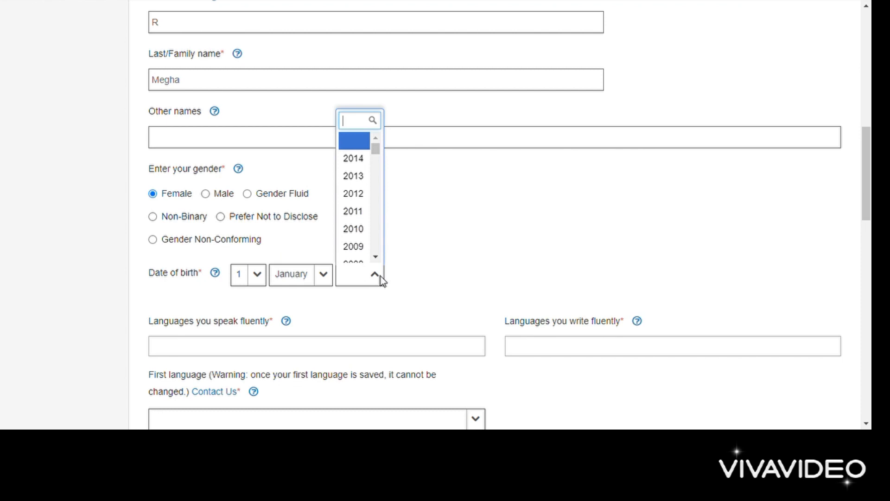
pyautogui.click(357, 160)
# Step: Add English, Hindi and Gujarati as languages spoken fluently
pyautogui.scroll(-3, 357, 168)
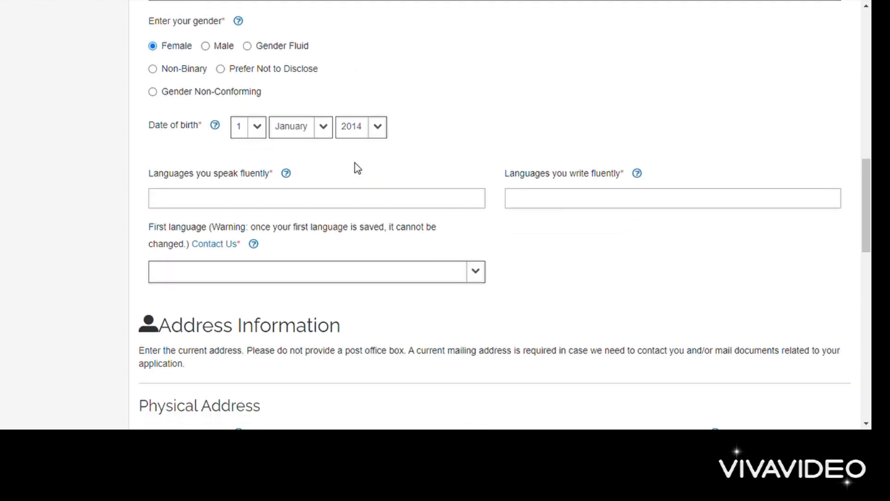
pyautogui.click(284, 201)
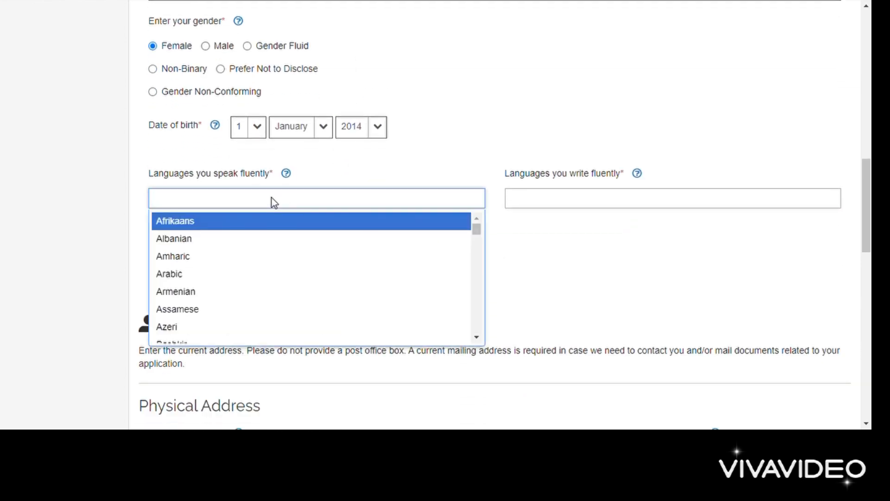
pyautogui.write('english')
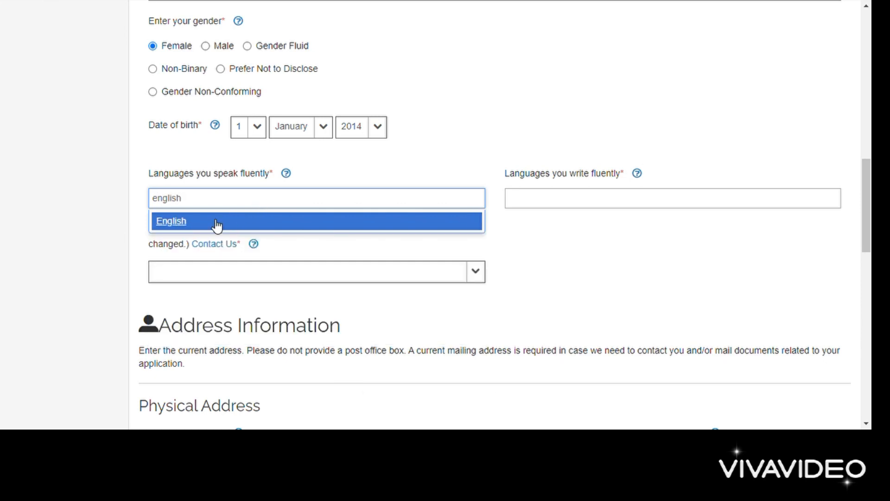
pyautogui.click(217, 224)
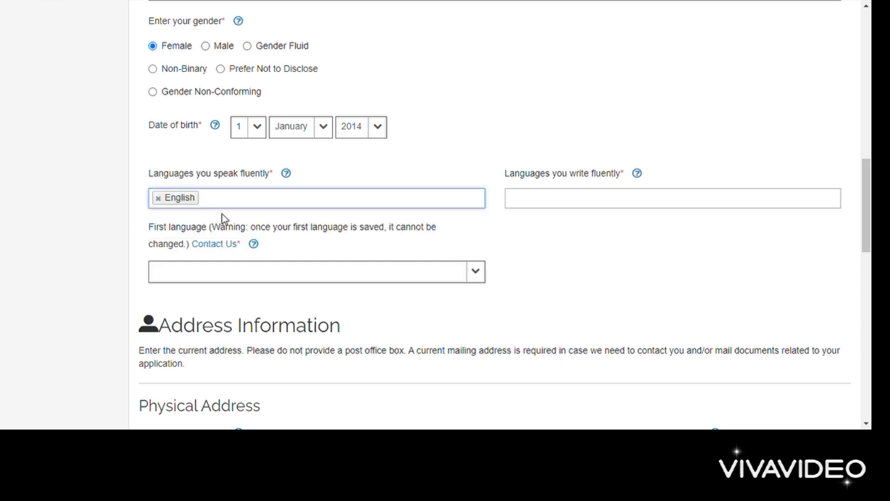
pyautogui.write('hindi')
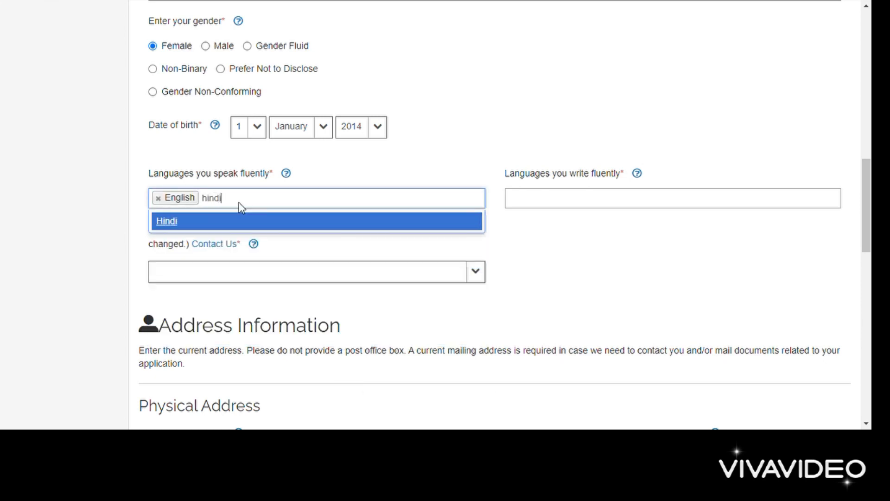
pyautogui.click(189, 225)
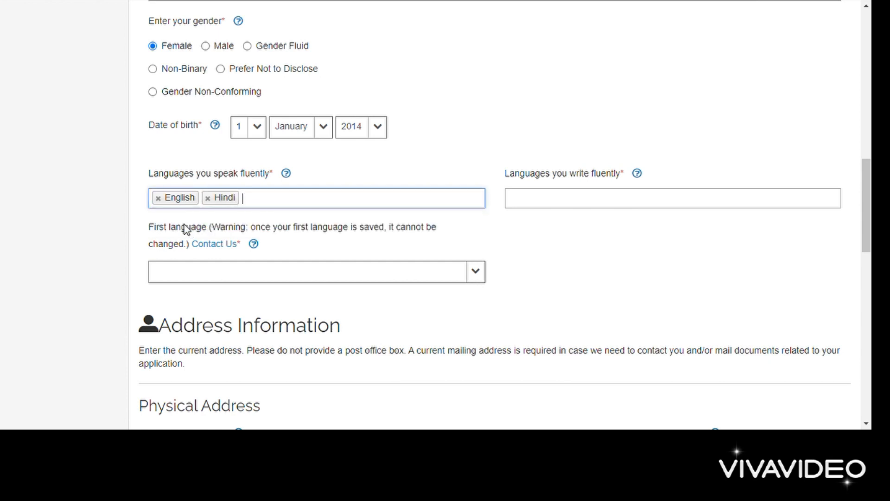
pyautogui.write('guj')
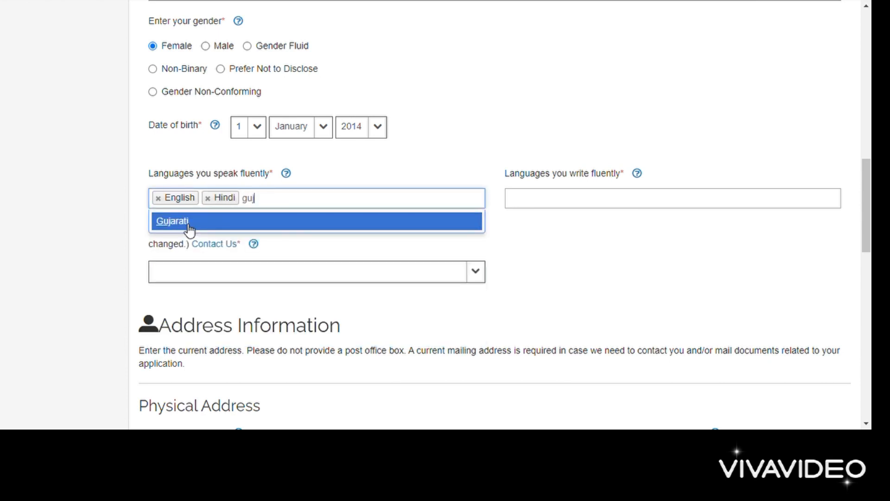
pyautogui.click(190, 227)
# Step: Add English, Hindi and Gujarati as languages written fluently
pyautogui.click(614, 205)
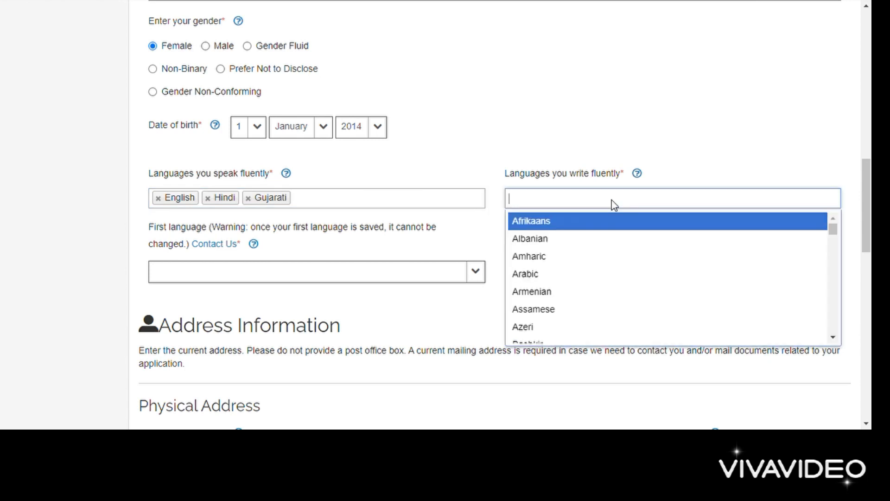
pyautogui.write('english')
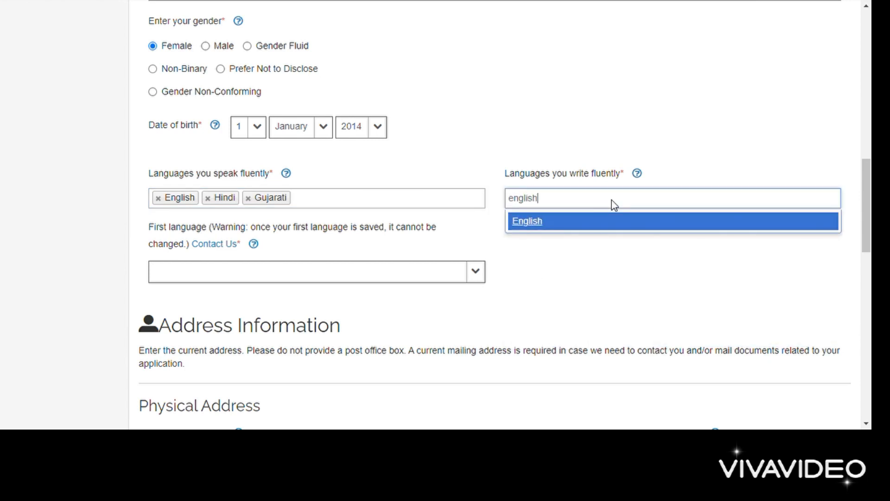
pyautogui.click(586, 226)
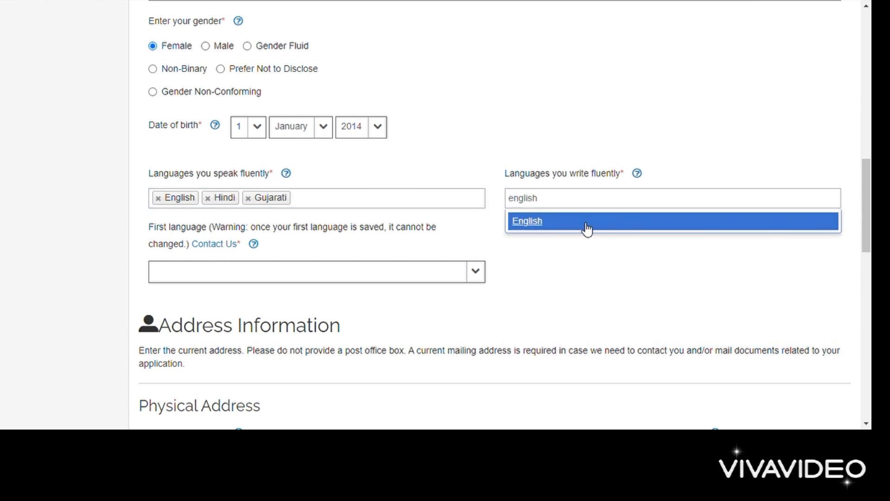
pyautogui.write('hindi')
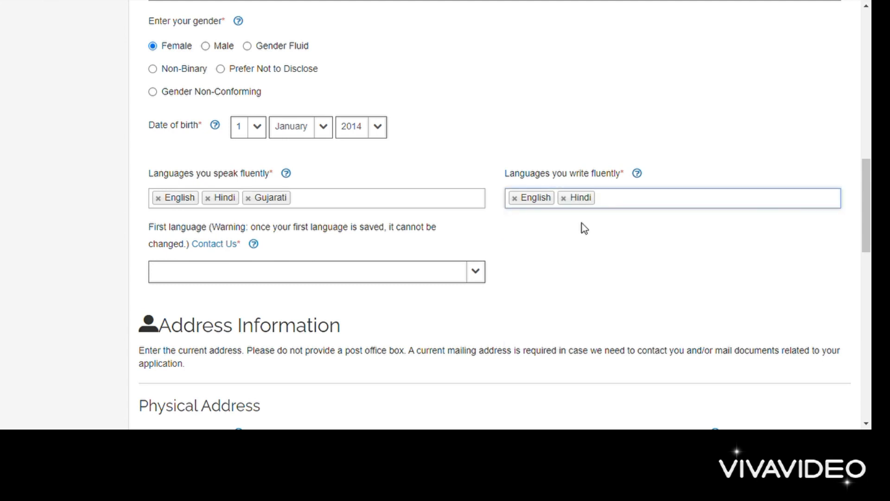
pyautogui.write('guj')
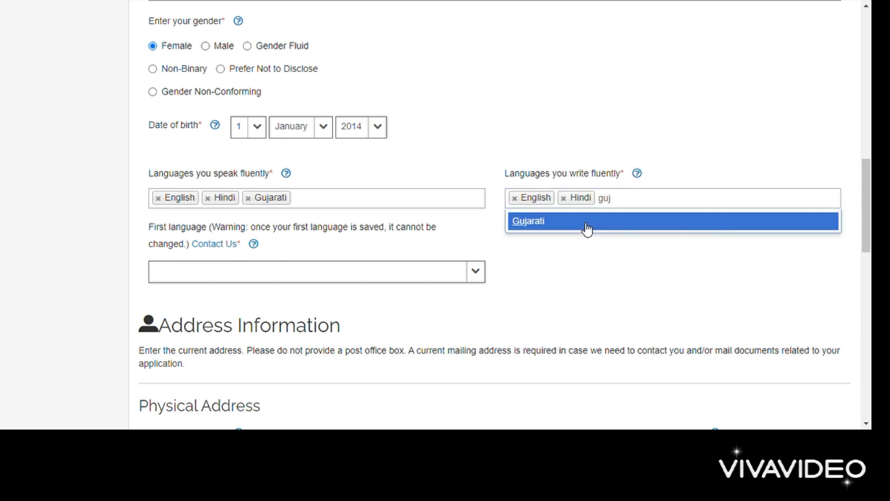
pyautogui.click(587, 229)
# Step: Choose Gujarati from the First language dropdown
pyautogui.click(233, 277)
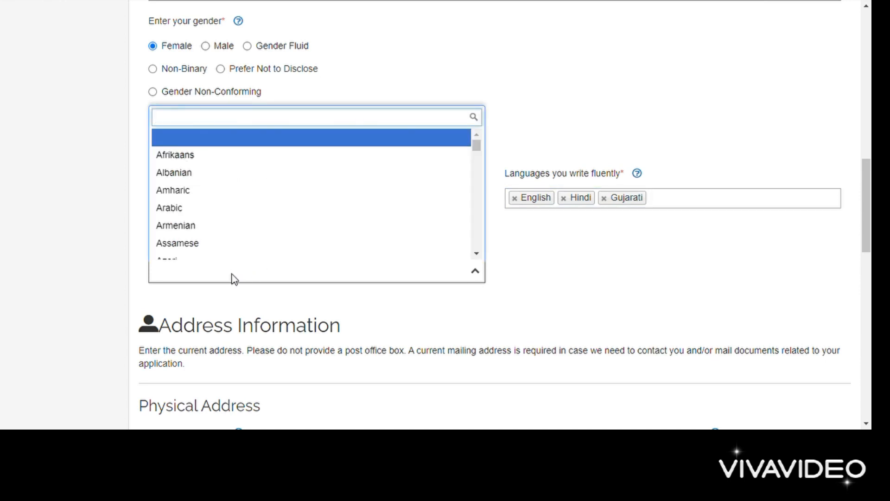
pyautogui.click(236, 279)
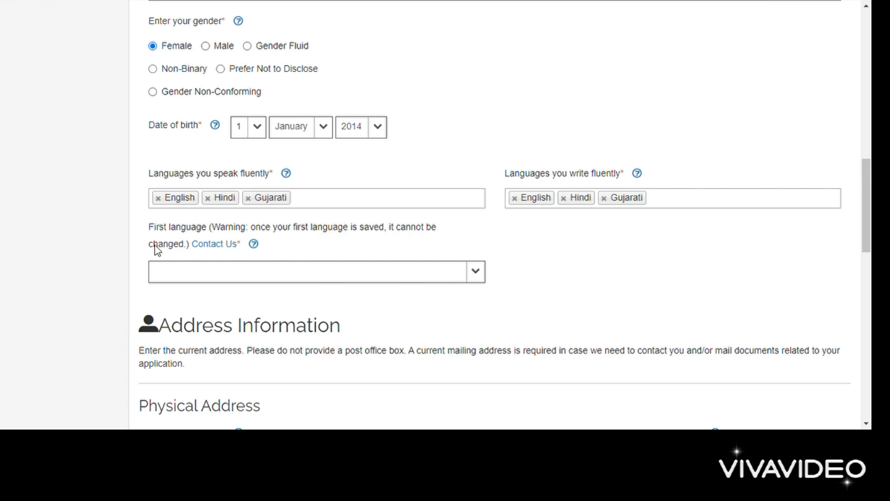
pyautogui.click(207, 272)
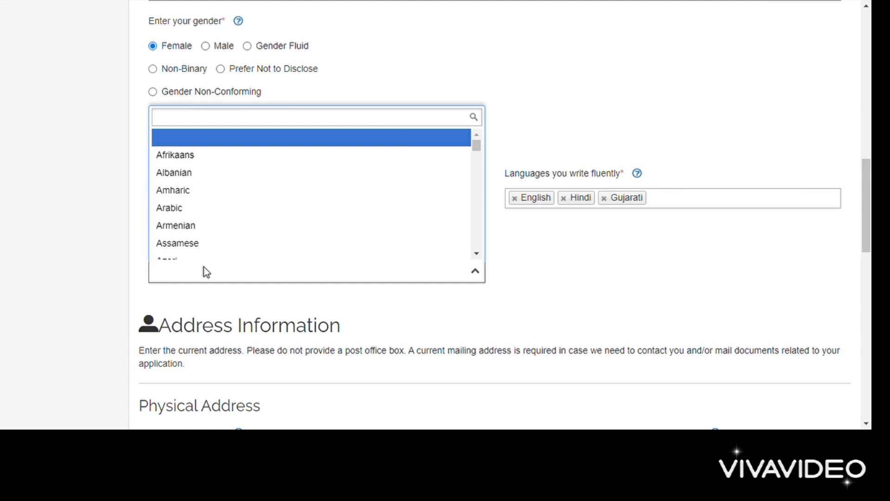
pyautogui.scroll(-10, 235, 205)
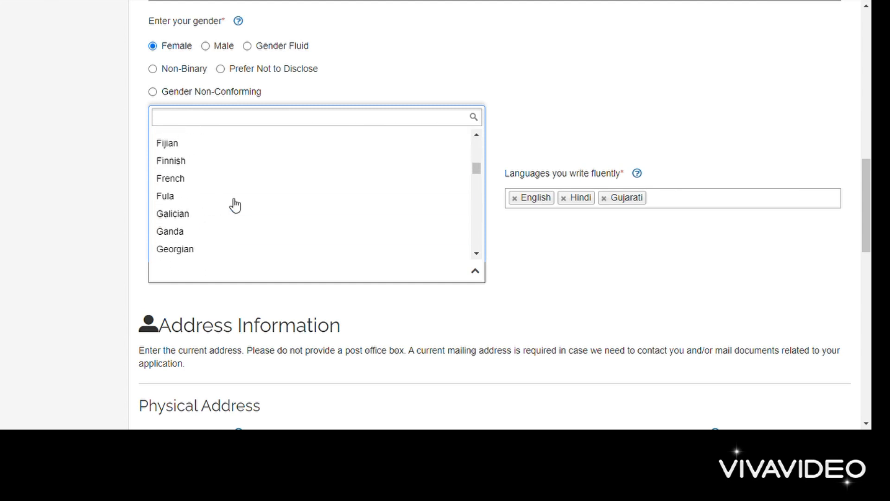
pyautogui.scroll(-5, 235, 205)
pyautogui.scroll(2, 235, 205)
pyautogui.scroll(1, 234, 204)
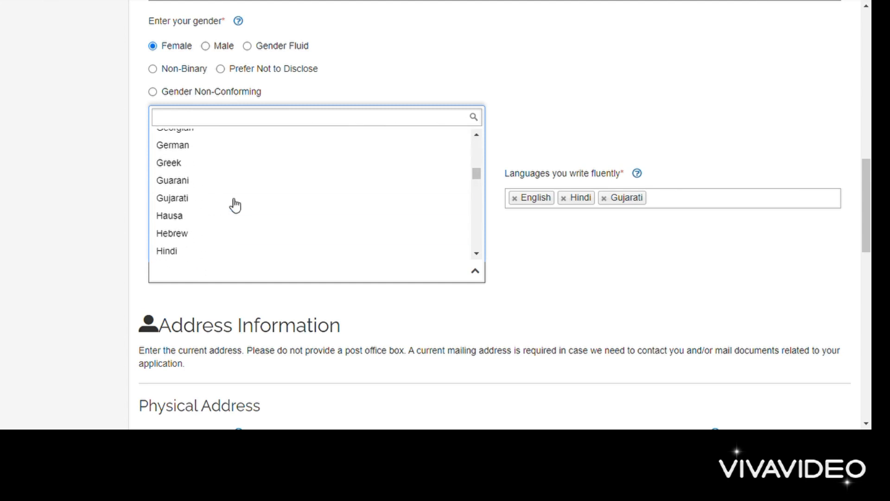
pyautogui.click(183, 199)
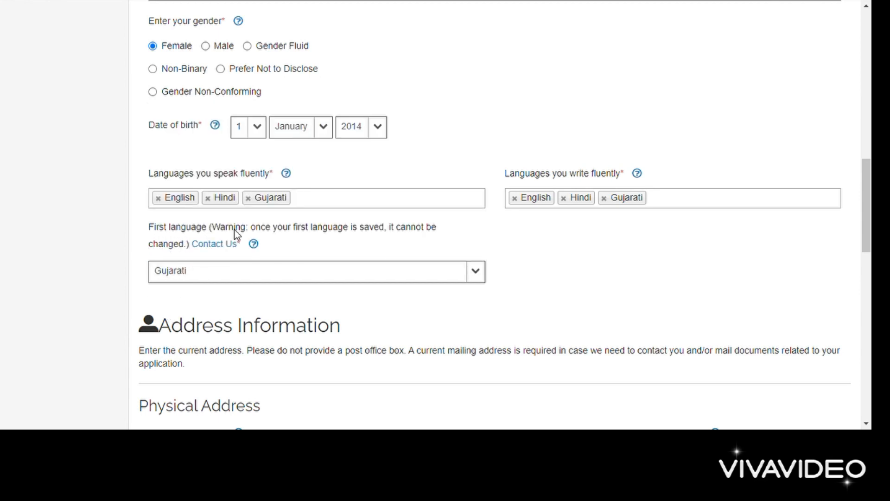
pyautogui.scroll(-3, 234, 229)
# Step: Enter the street number and the second address line
pyautogui.scroll(-2, 235, 234)
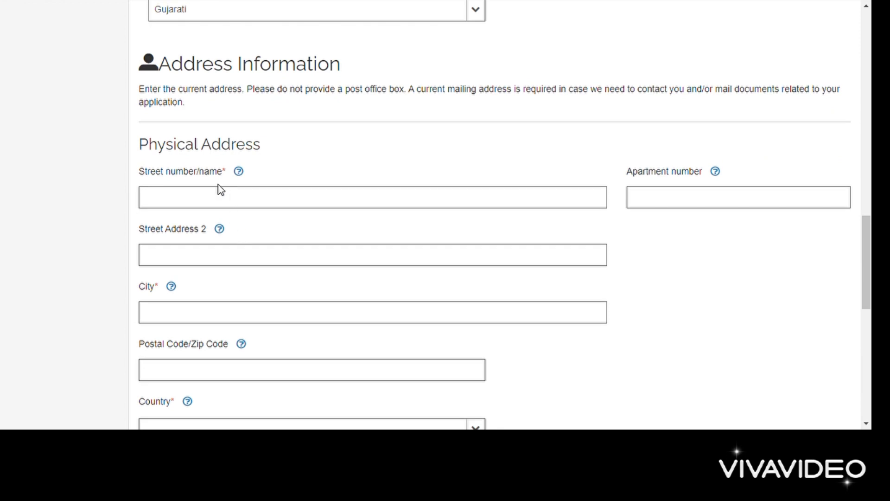
pyautogui.click(200, 199)
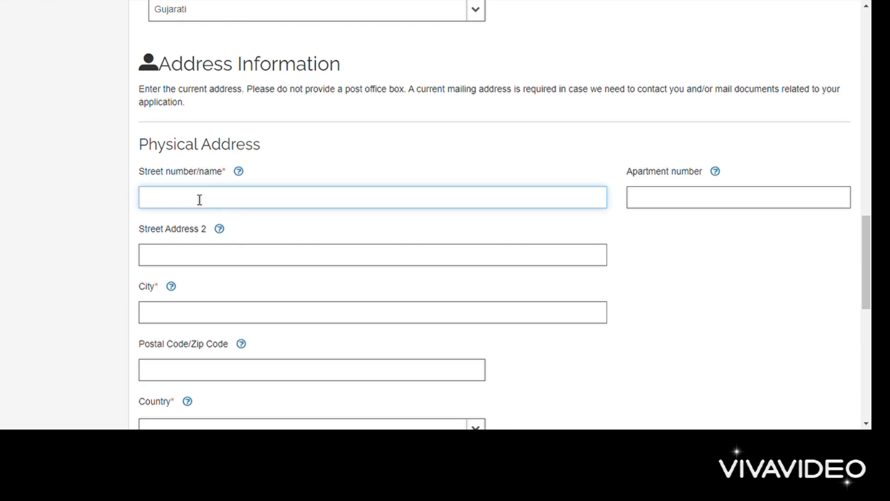
pyautogui.write('123')
pyautogui.scroll(-1, 199, 200)
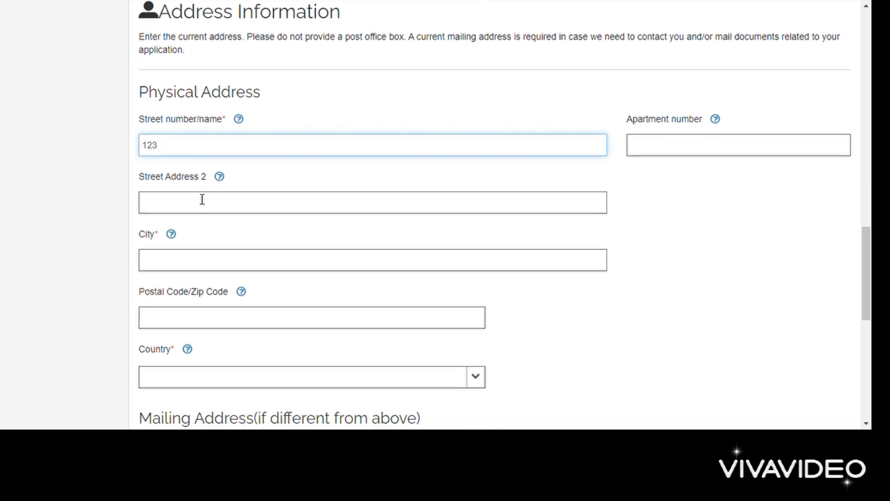
pyautogui.click(244, 206)
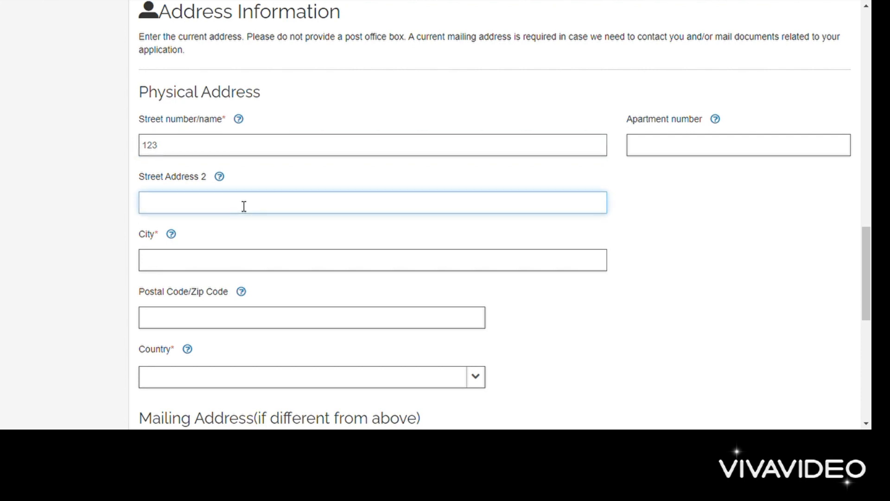
pyautogui.write('park avenue')
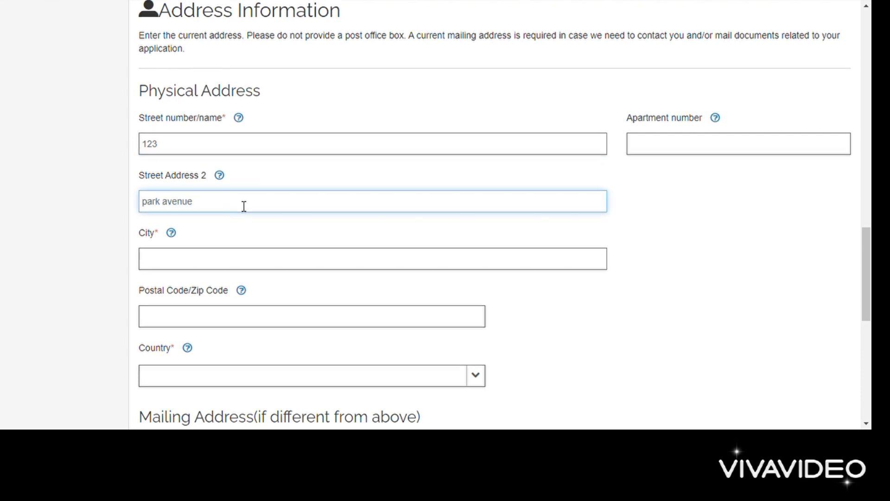
# Step: Enter the city and postal code of the physical address
pyautogui.scroll(-2, 210, 185)
pyautogui.click(183, 153)
pyautogui.write('n')
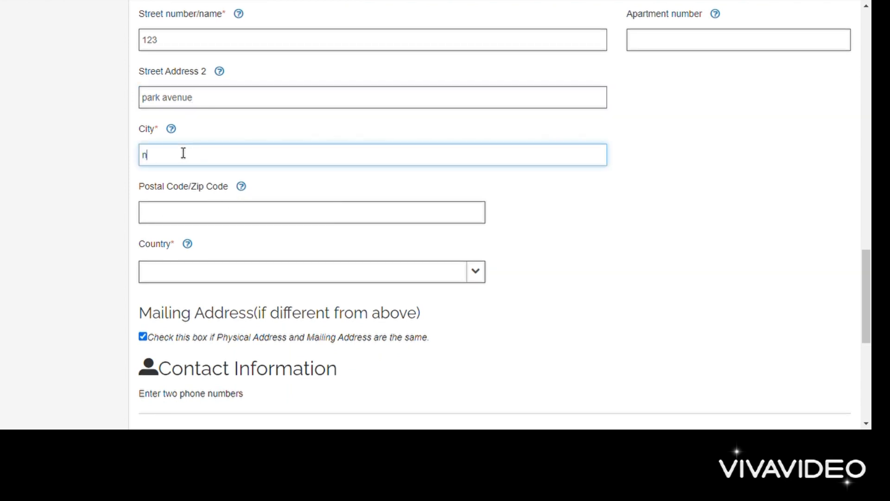
pyautogui.write('iagara')
pyautogui.scroll(-2, 183, 151)
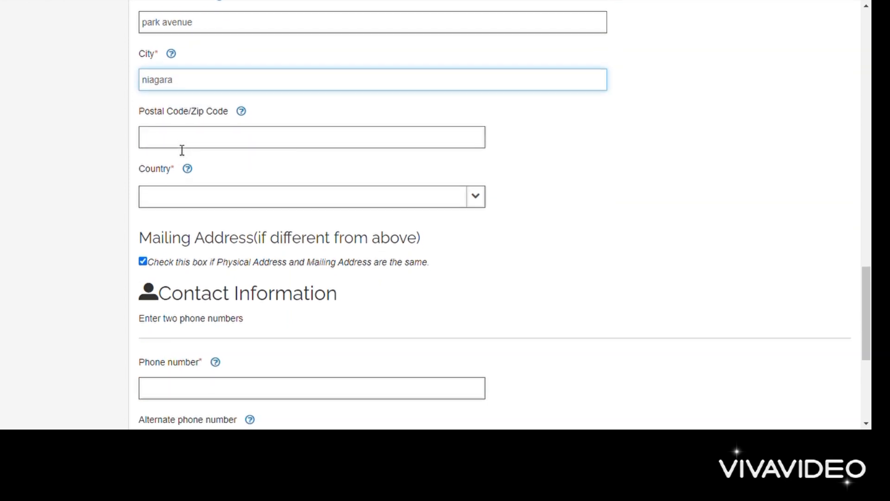
pyautogui.click(182, 147)
pyautogui.scroll(-1, 181, 147)
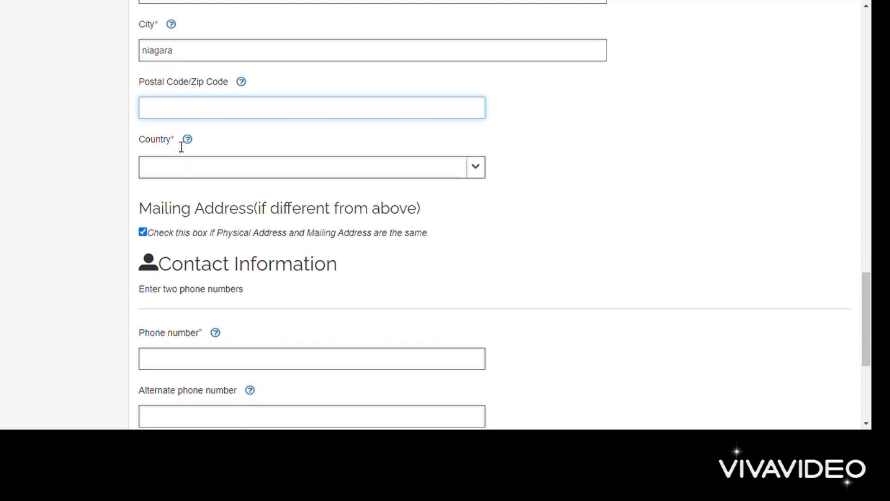
pyautogui.write('12345')
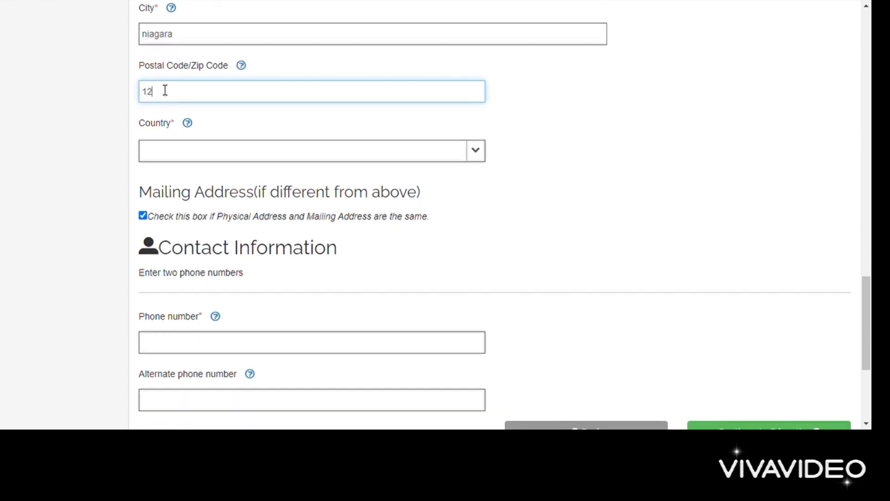
# Step: Search 'can' in the Country list and select Canada
pyautogui.click(171, 153)
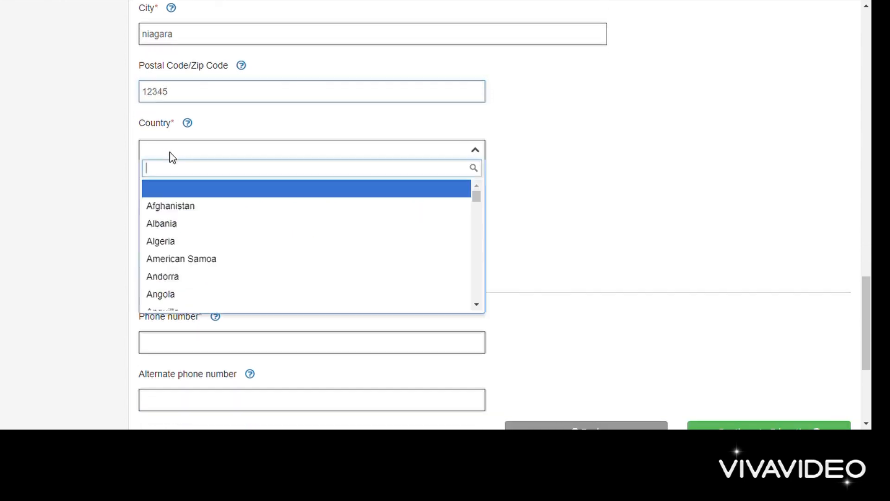
pyautogui.write('can')
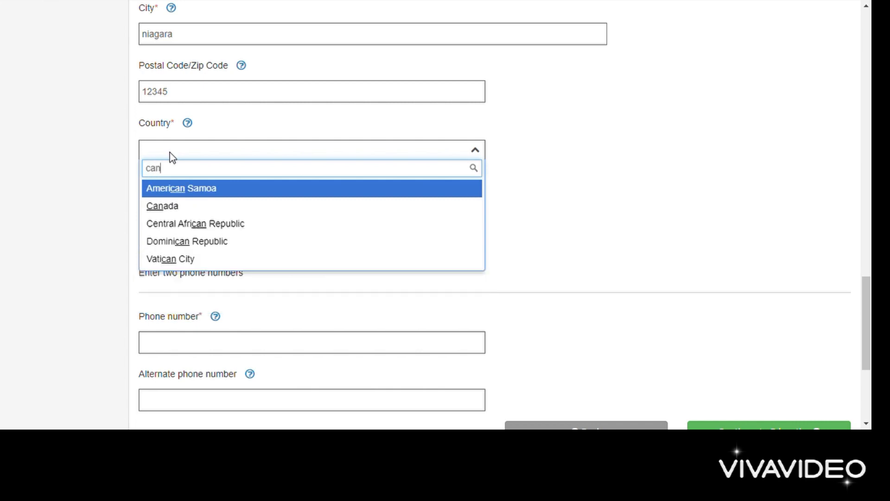
pyautogui.click(170, 206)
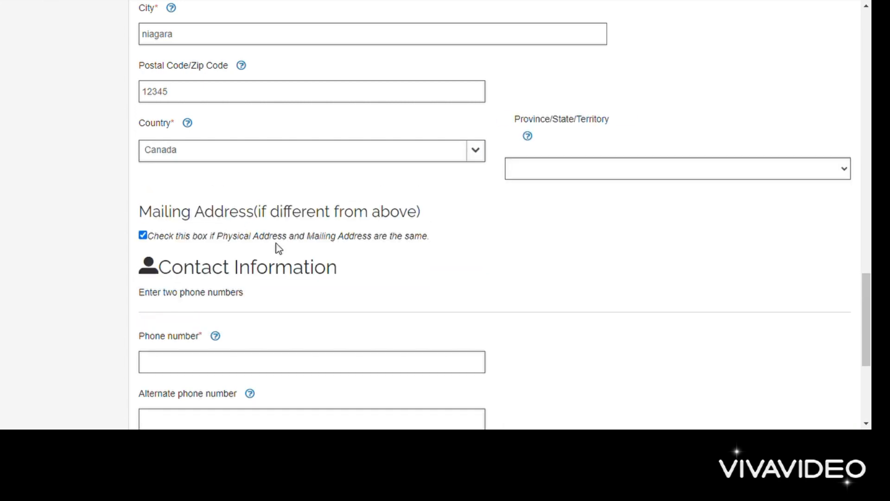
pyautogui.scroll(-2, 277, 246)
pyautogui.scroll(-2, 276, 248)
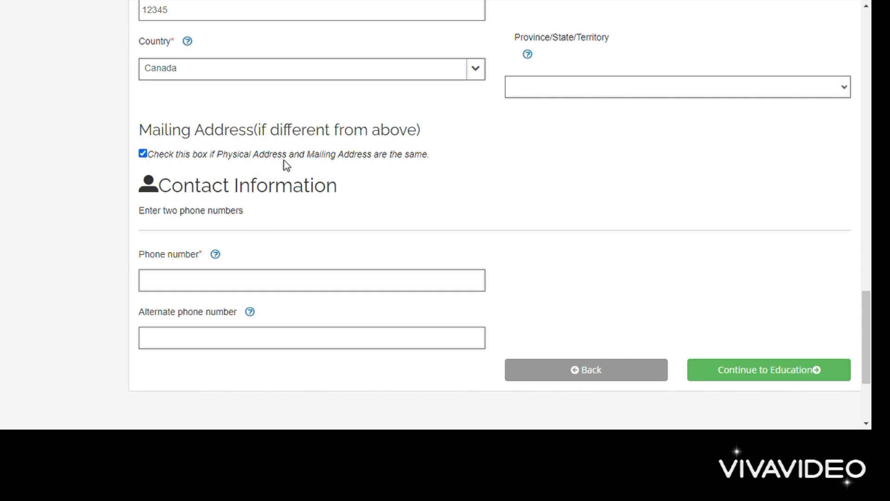
# Step: Keep mailing address same as physical, enter the phone number, and continue to Education
pyautogui.click(143, 152)
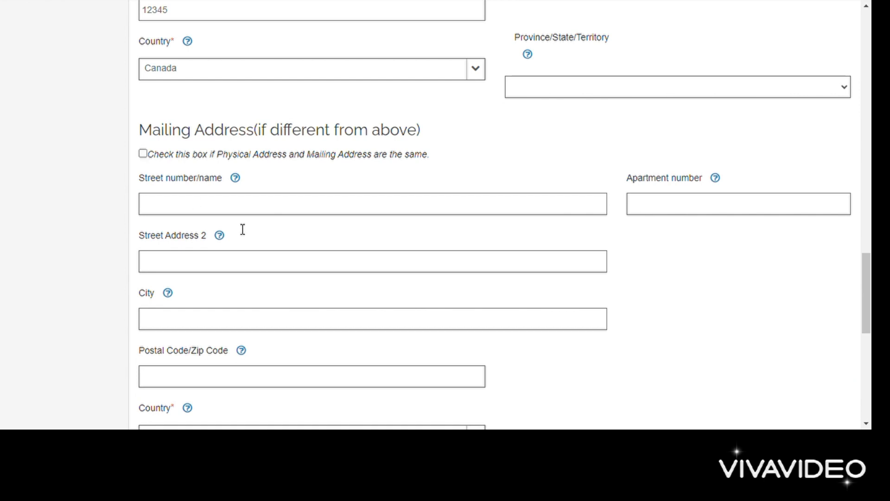
pyautogui.click(143, 153)
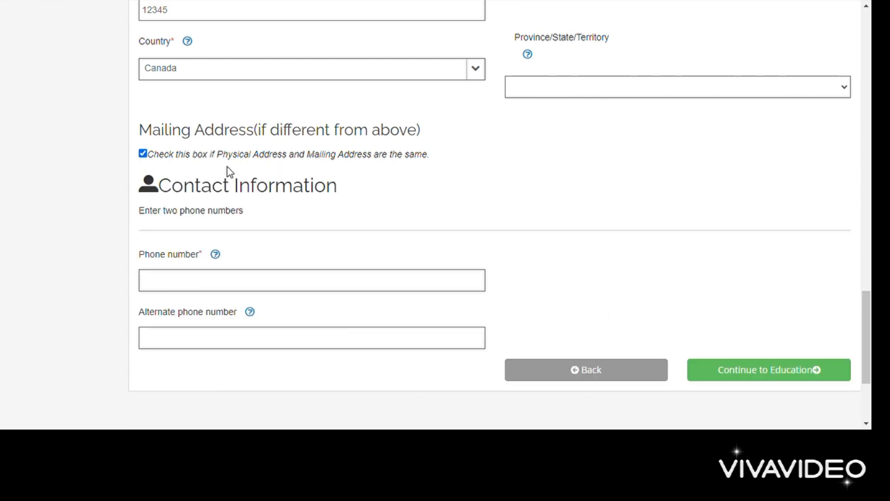
pyautogui.scroll(-2, 246, 177)
pyautogui.click(173, 197)
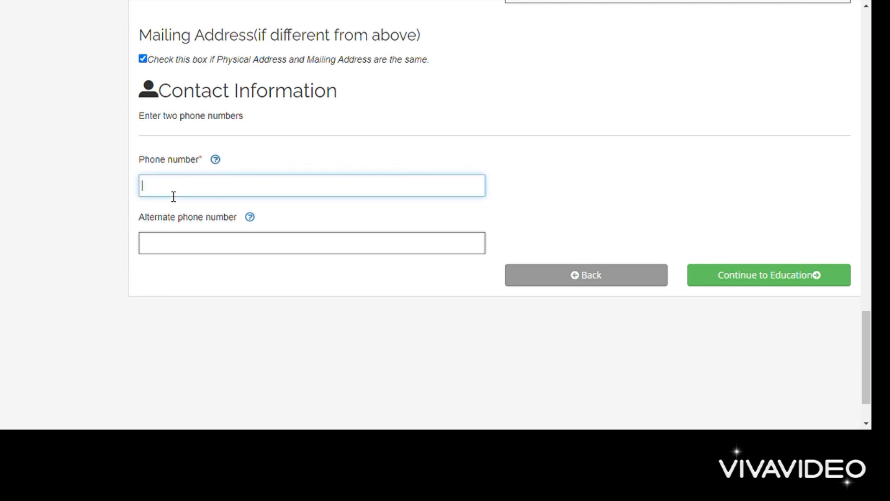
pyautogui.write('999999999')
pyautogui.click(752, 283)
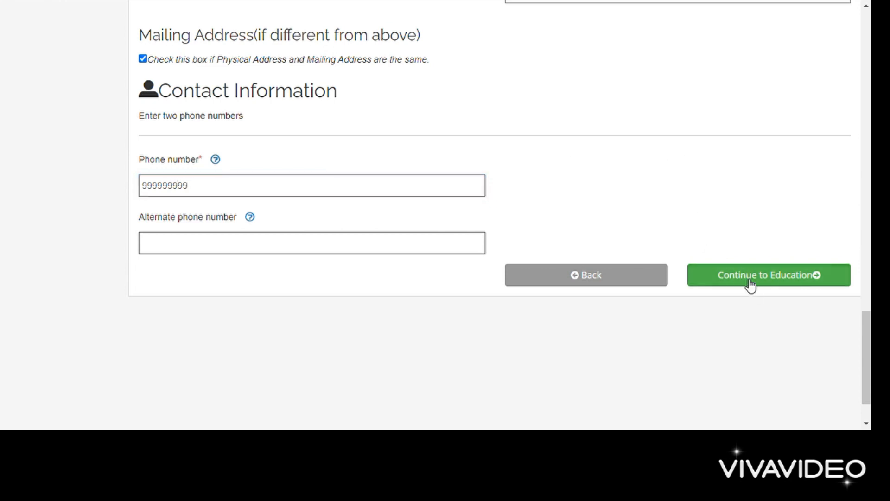
# Step: Set India as the country of initial nursing education
pyautogui.scroll(-5, 485, 280)
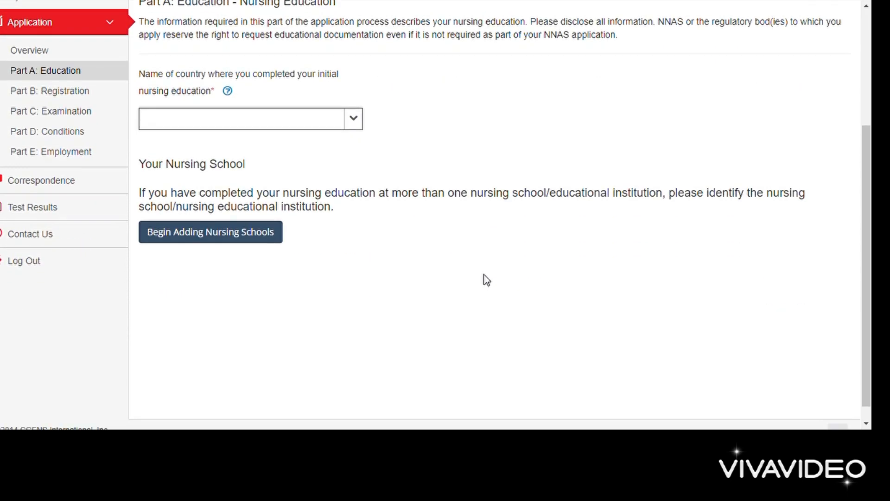
pyautogui.scroll(3, 151, 85)
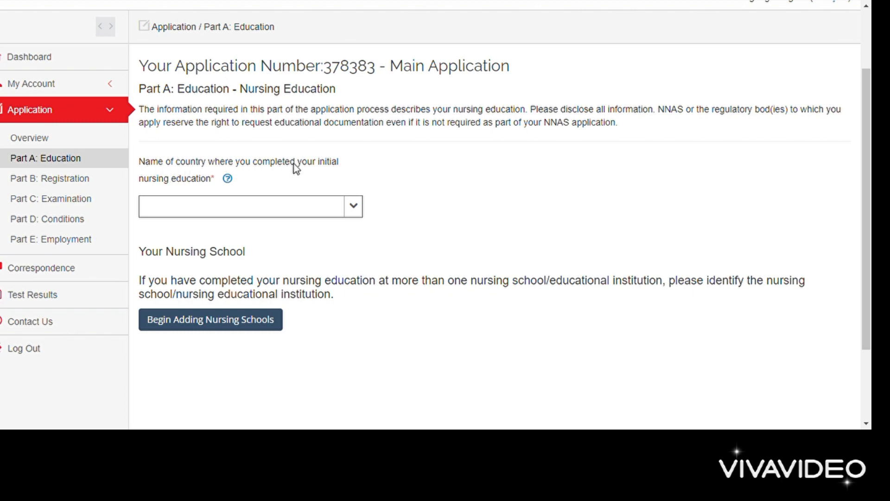
pyautogui.click(354, 207)
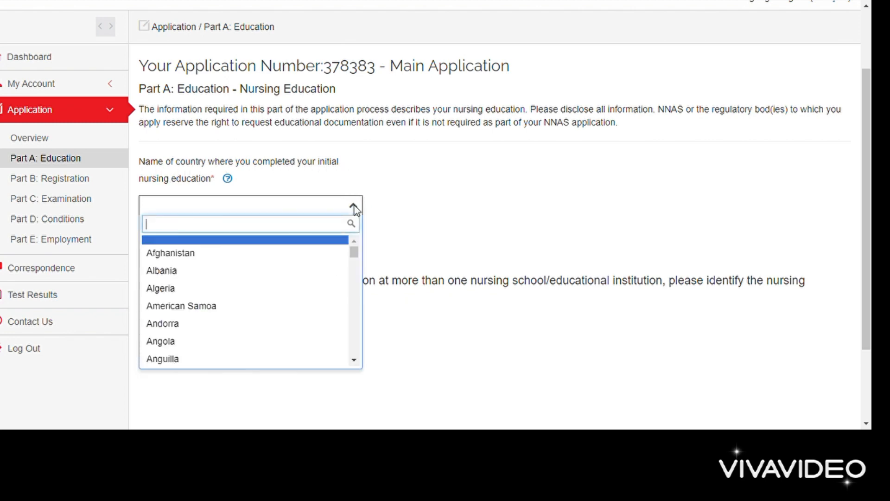
pyautogui.write('infia')
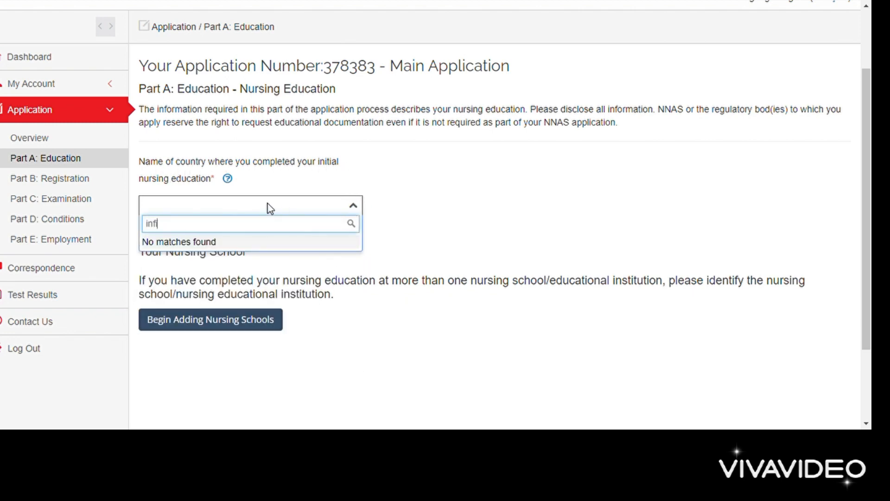
pyautogui.press('BackSpace')
pyautogui.press('BackSpace')
pyautogui.press('BackSpace')
pyautogui.write('nd')
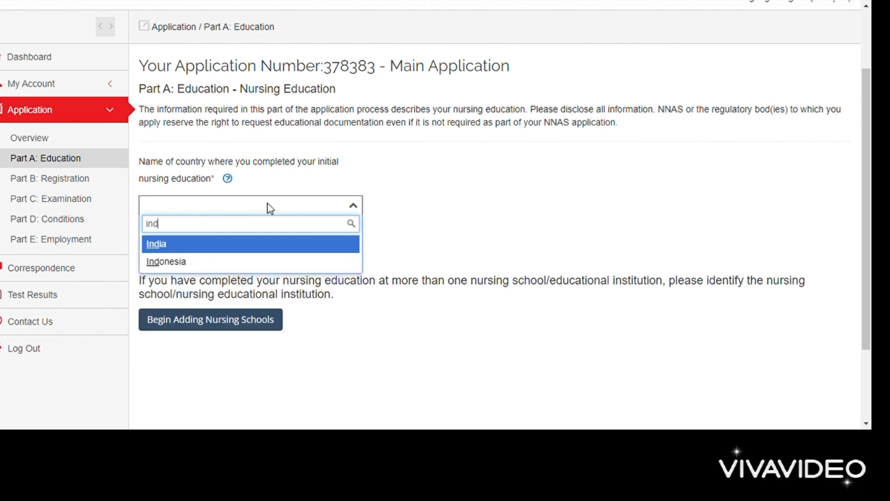
pyautogui.click(198, 252)
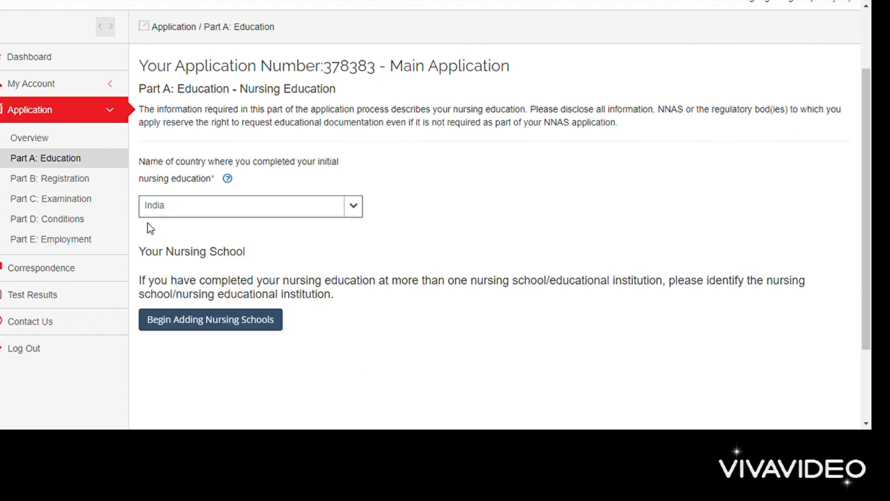
# Step: Start adding a nursing school for this education
pyautogui.moveTo(213, 187)
pyautogui.scroll(-1, 279, 194)
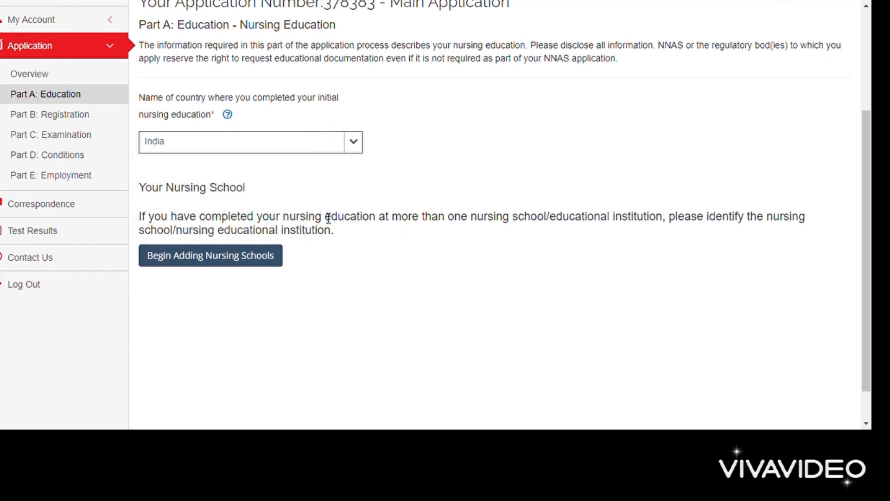
pyautogui.scroll(3, 257, 231)
pyautogui.scroll(-4, 257, 231)
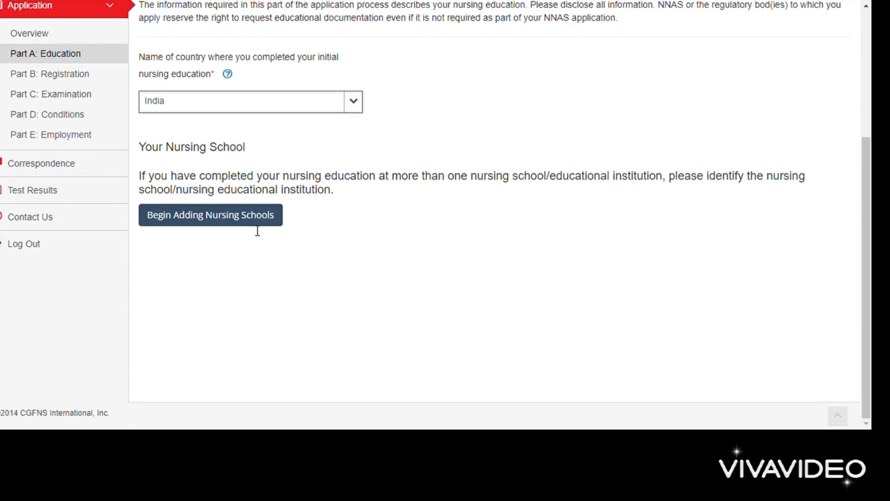
pyautogui.click(220, 215)
# Step: Set the nursing school's country to India
pyautogui.scroll(-2, 175, 171)
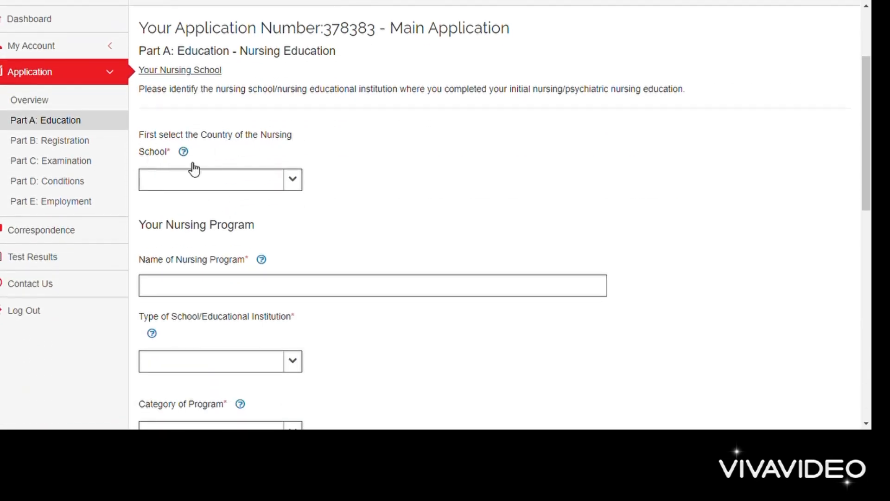
pyautogui.click(293, 181)
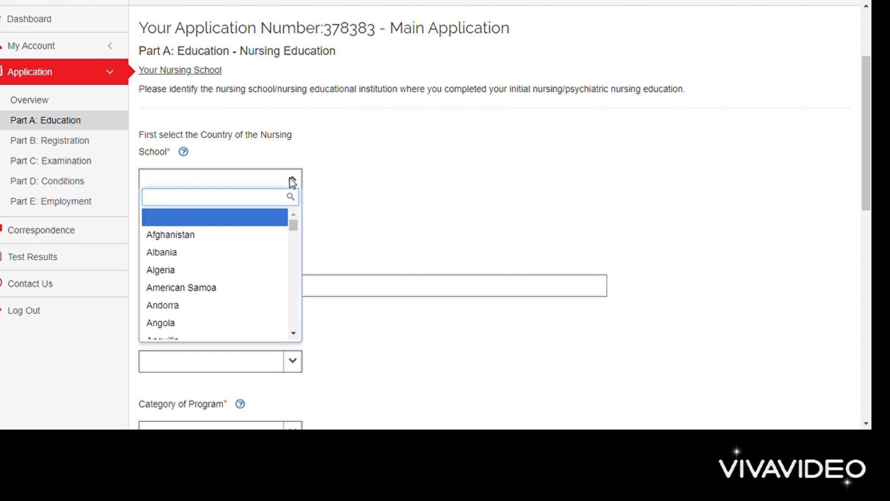
pyautogui.write('ind')
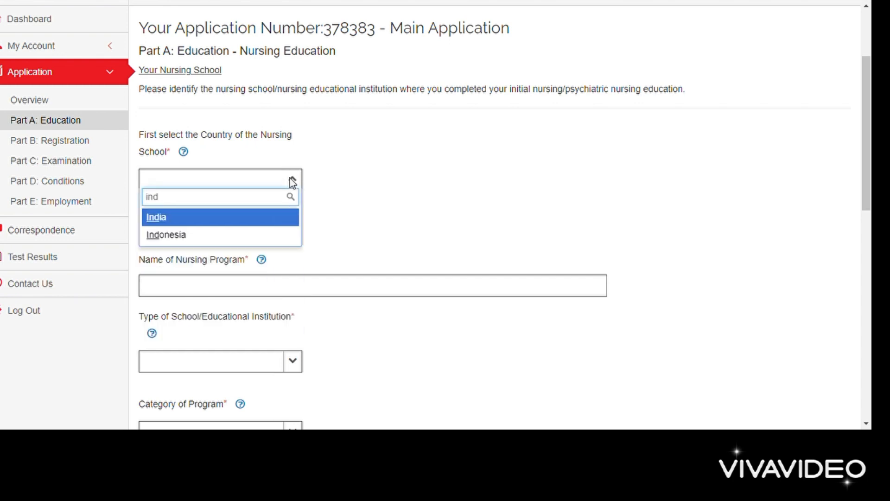
pyautogui.click(226, 222)
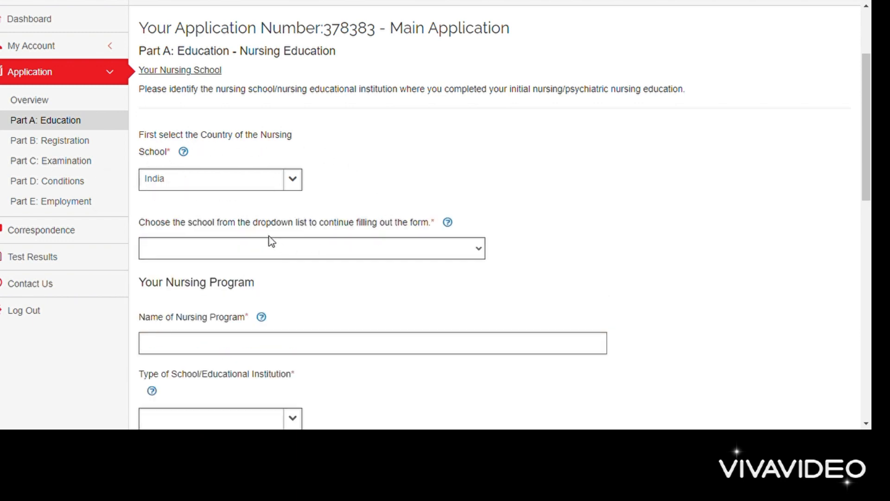
# Step: Choose G.G.S. MEDICAL COLLEGE & HOSPITAL and answer No to it having closed or merged
pyautogui.click(313, 248)
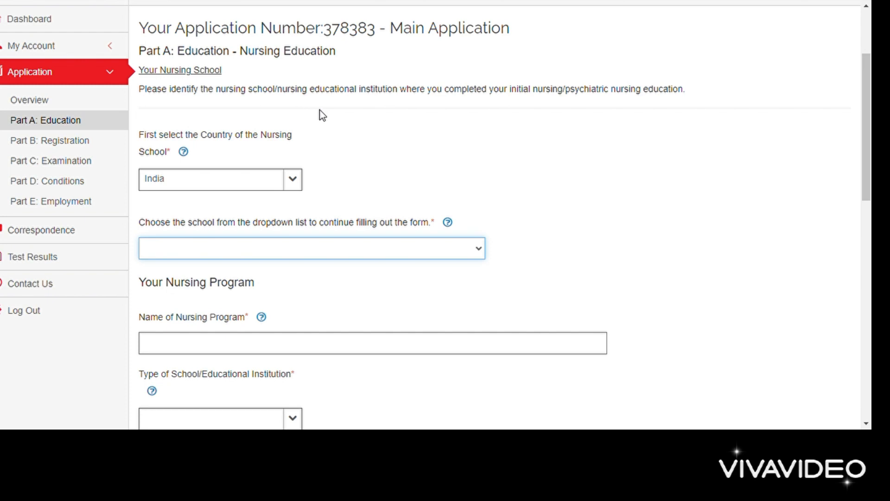
pyautogui.scroll(-3, 283, 246)
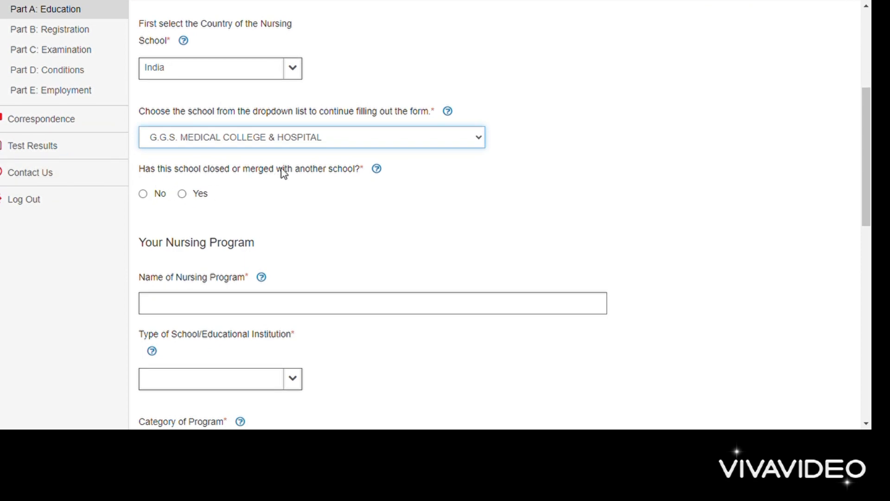
pyautogui.click(143, 194)
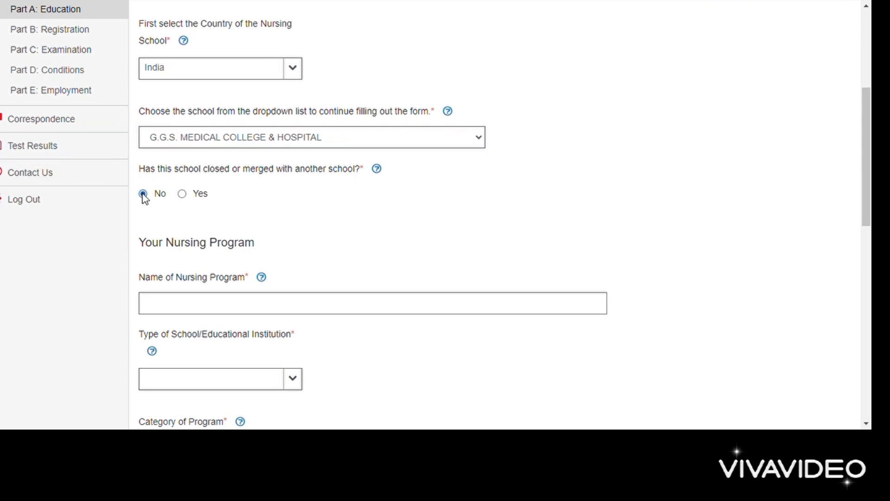
pyautogui.scroll(-3, 351, 231)
# Step: Enter the program name Bachelor of Science in Nursing and set the school type to College
pyautogui.click(261, 146)
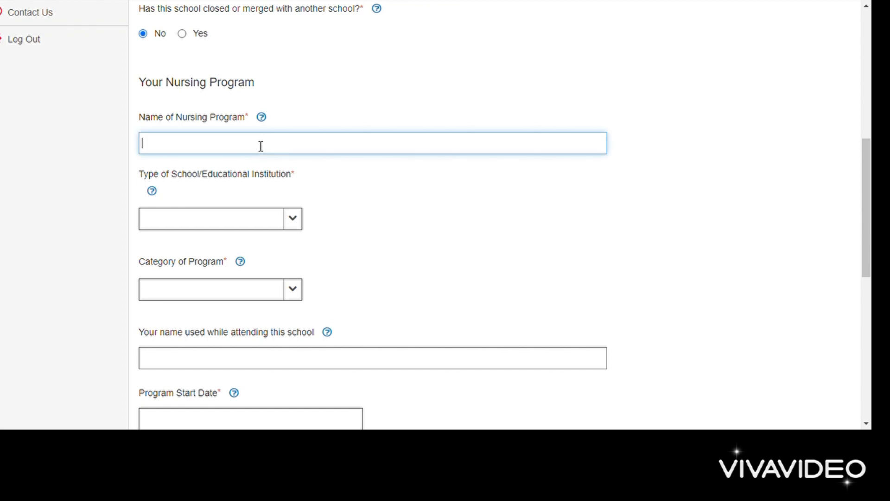
pyautogui.write('Bachelor od')
pyautogui.write(' Science in ')
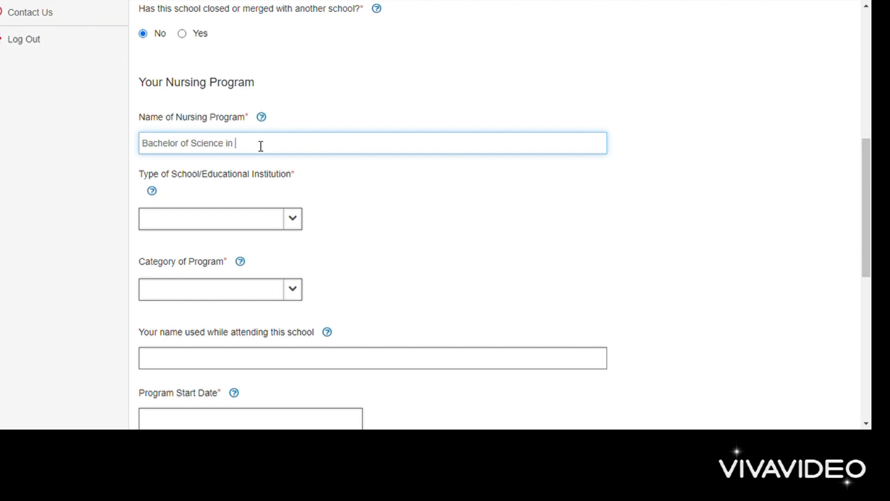
pyautogui.write('Nursing')
pyautogui.click(299, 224)
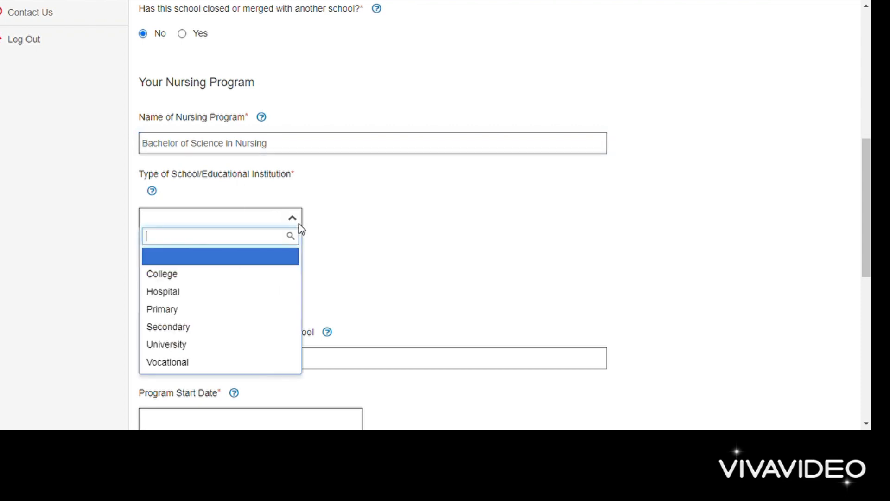
pyautogui.click(180, 280)
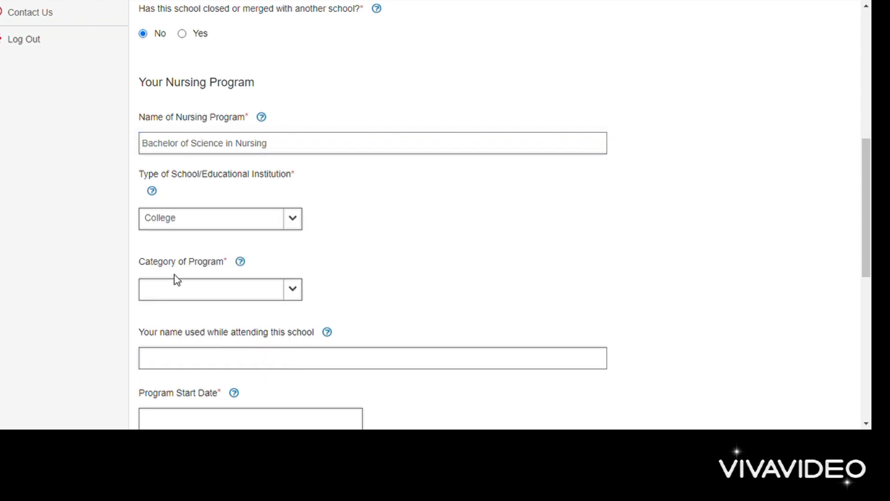
pyautogui.click(299, 224)
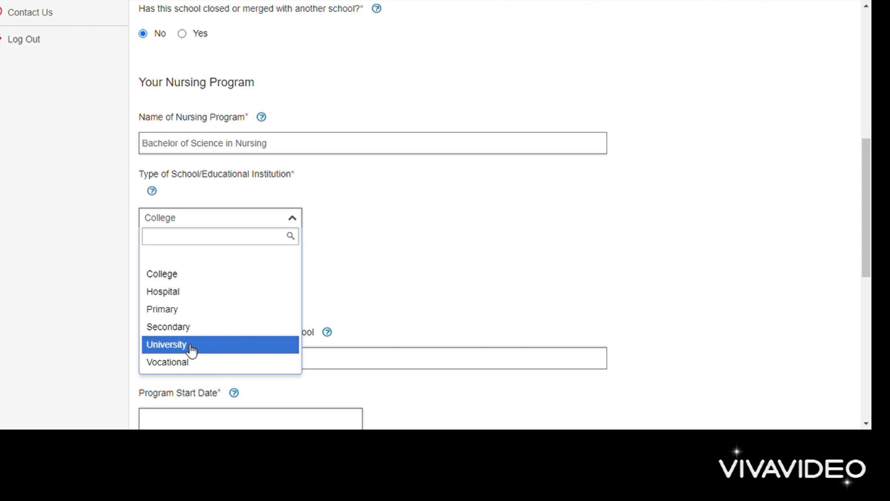
pyautogui.click(167, 277)
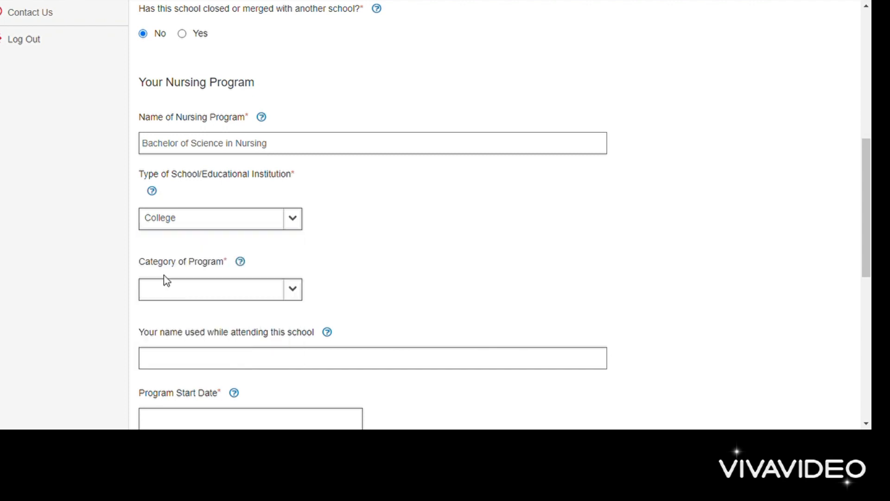
# Step: Set the program category to Nursing and enter the applicant's name used at school
pyautogui.scroll(-2, 365, 249)
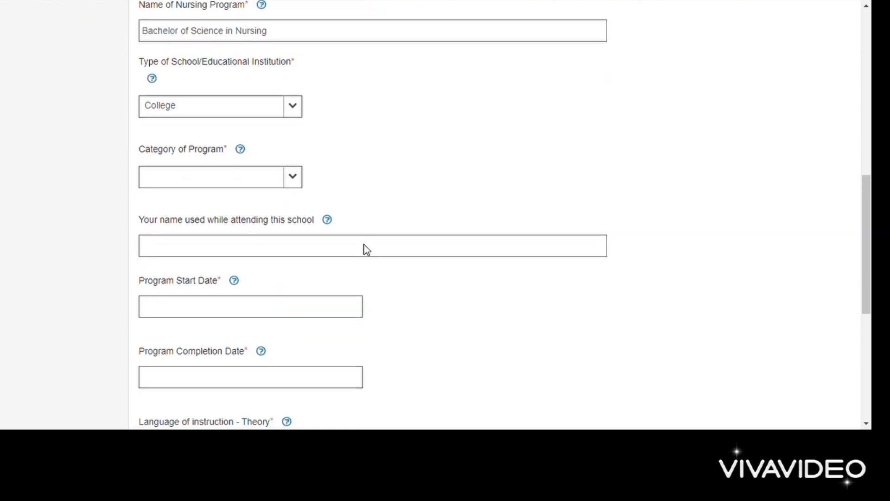
pyautogui.click(289, 184)
pyautogui.click(148, 236)
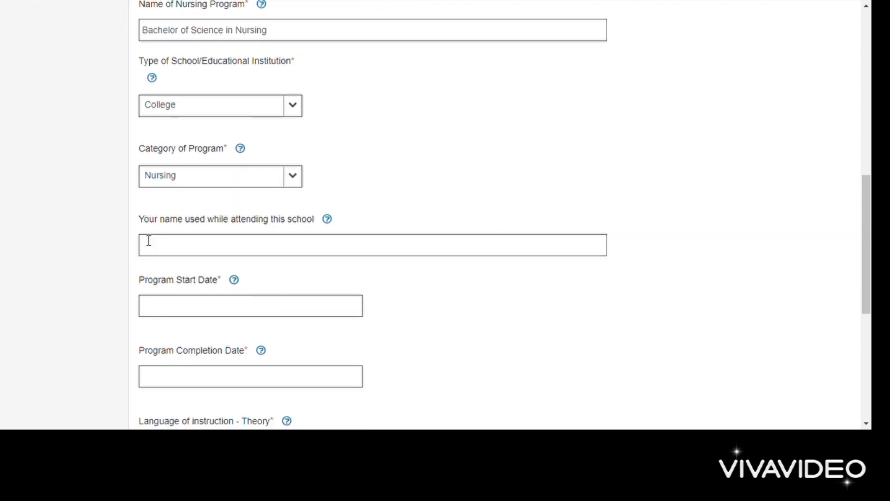
pyautogui.click(192, 252)
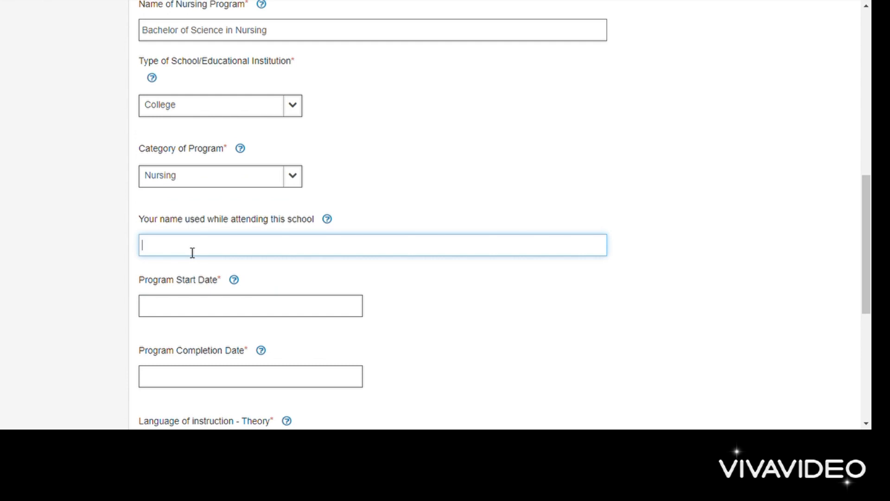
pyautogui.scroll(-1, 192, 252)
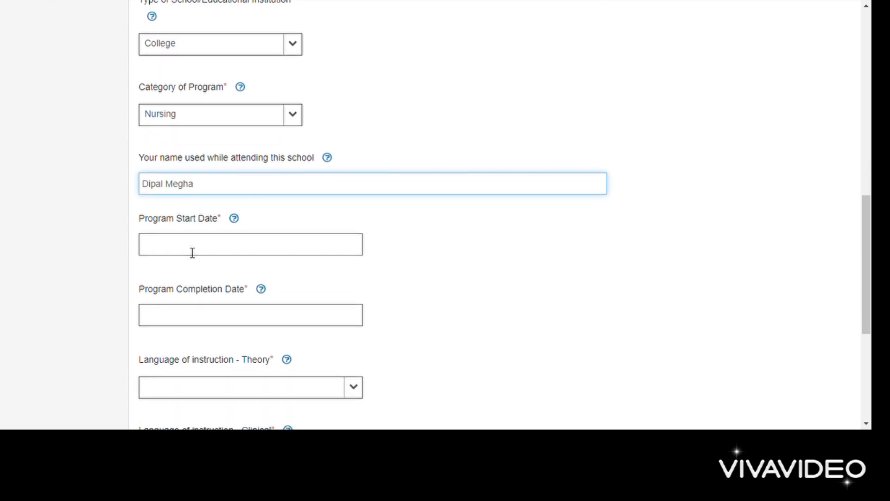
# Step: Set the program start date to 05-Oct-2016
pyautogui.click(190, 250)
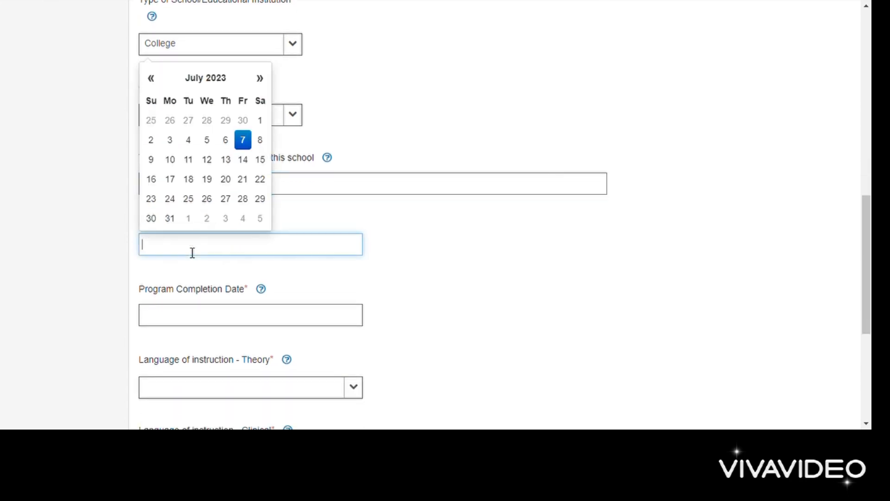
pyautogui.click(155, 88)
pyautogui.click(208, 85)
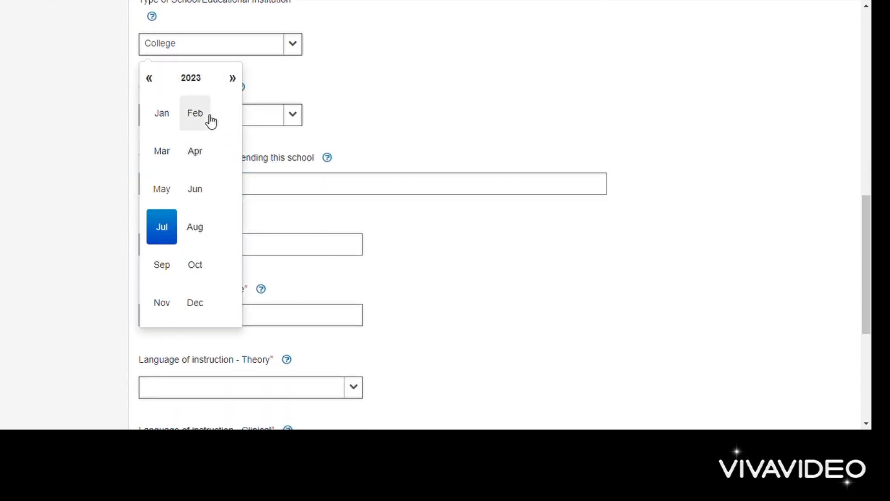
pyautogui.click(198, 87)
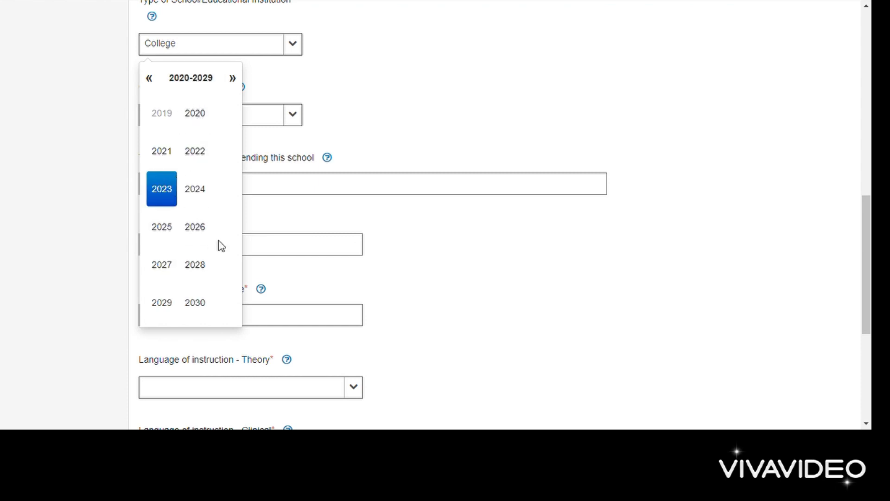
pyautogui.scroll(1, 167, 116)
pyautogui.scroll(3, 168, 122)
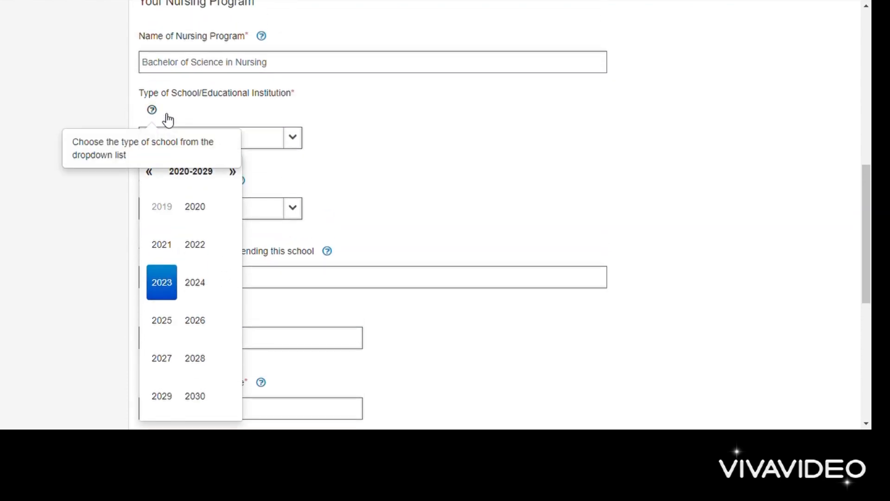
pyautogui.click(152, 173)
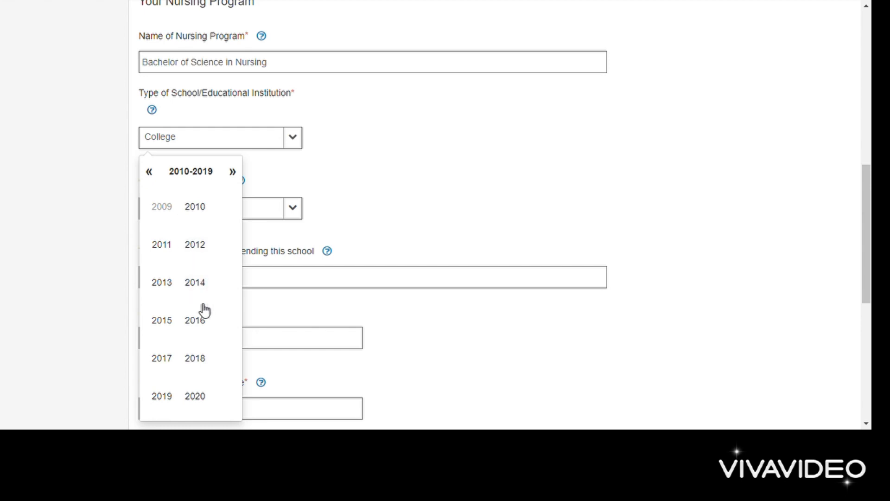
pyautogui.click(198, 325)
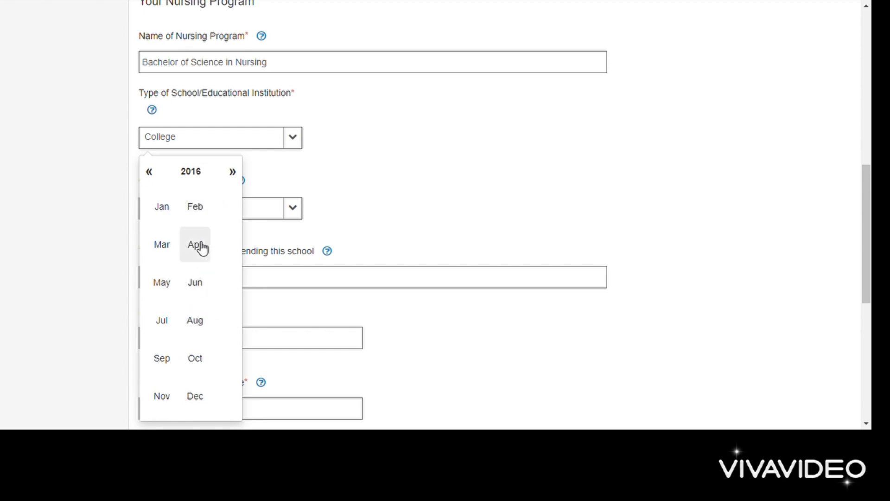
pyautogui.click(194, 358)
pyautogui.click(207, 234)
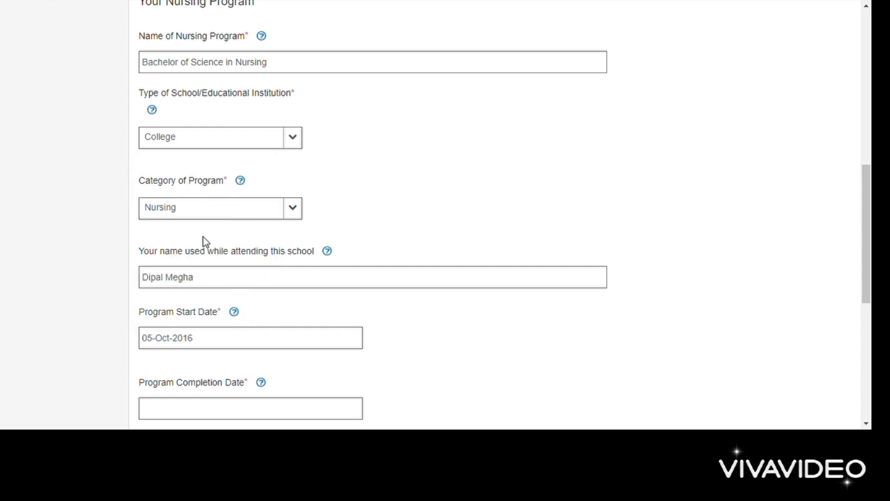
pyautogui.scroll(-4, 203, 239)
# Step: Set the program completion date to 16-Dec-2020
pyautogui.click(197, 213)
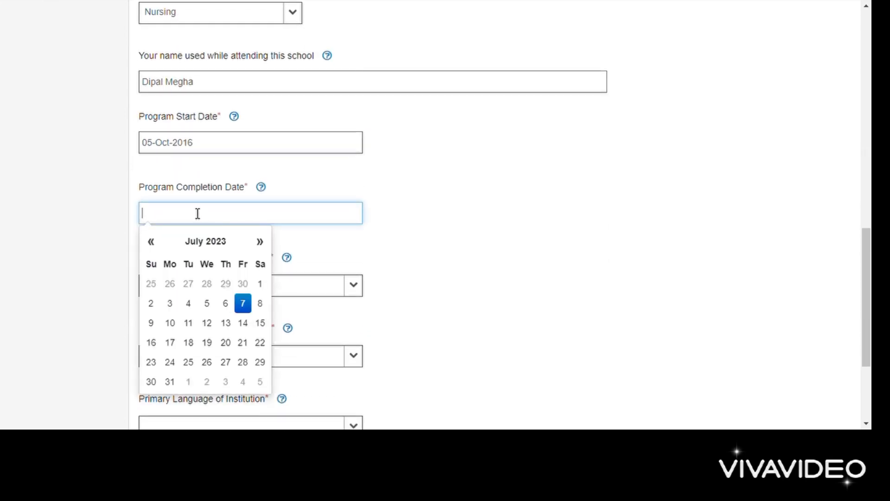
pyautogui.click(216, 241)
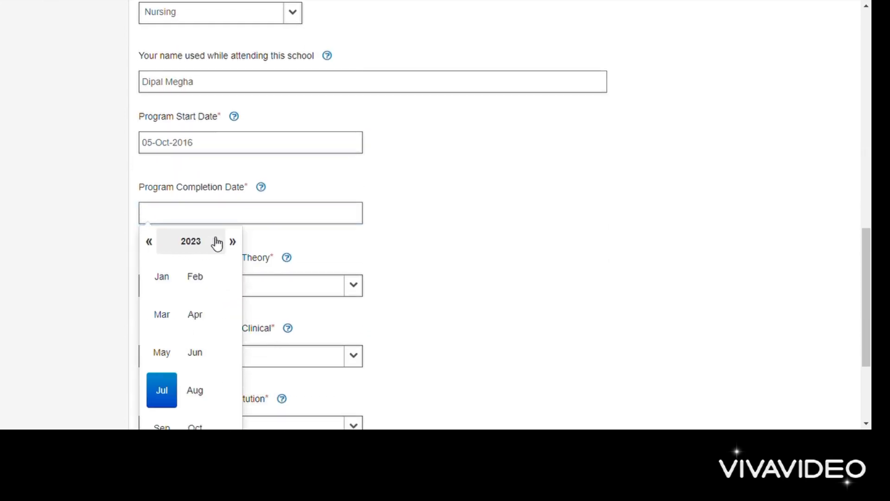
pyautogui.click(197, 243)
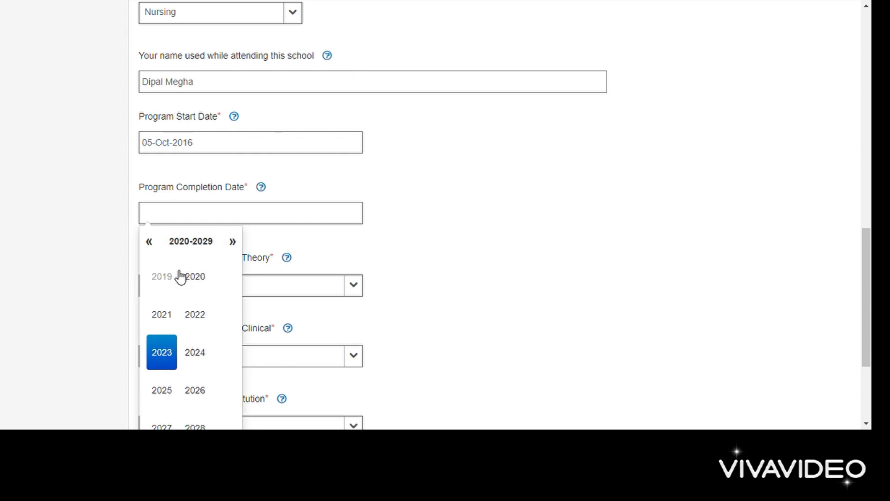
pyautogui.click(202, 280)
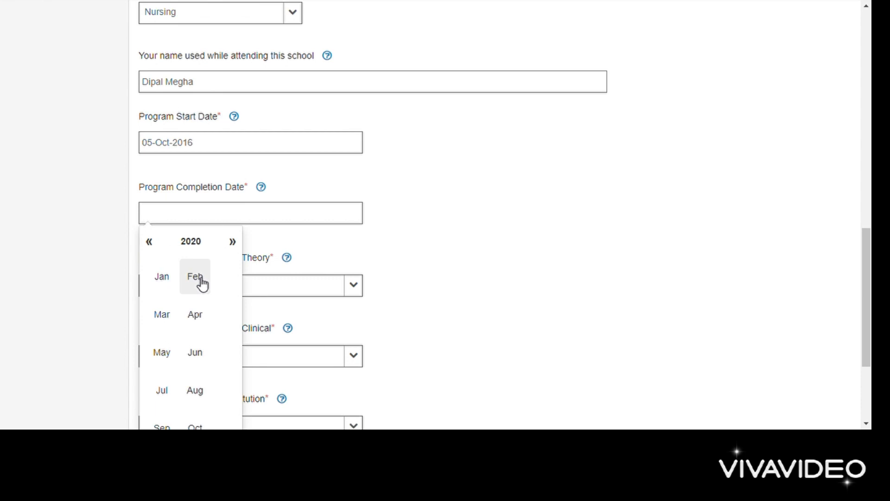
pyautogui.scroll(-3, 201, 396)
pyautogui.click(195, 348)
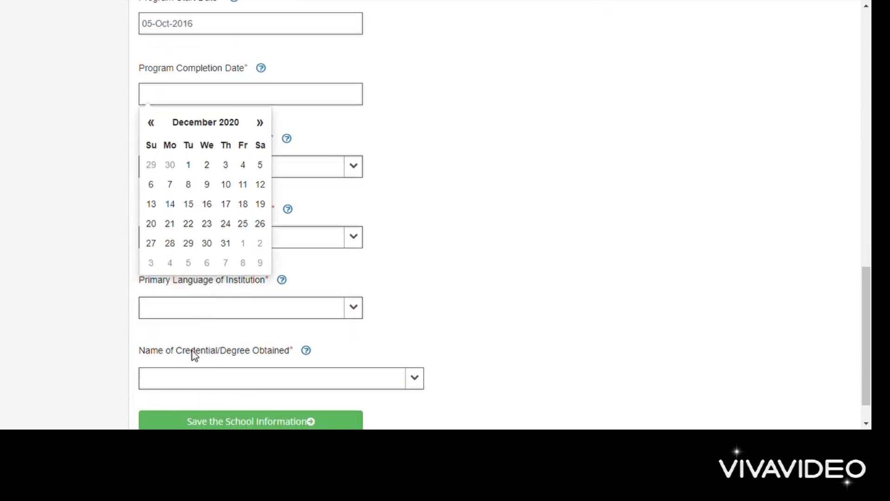
pyautogui.click(210, 207)
pyautogui.click(268, 166)
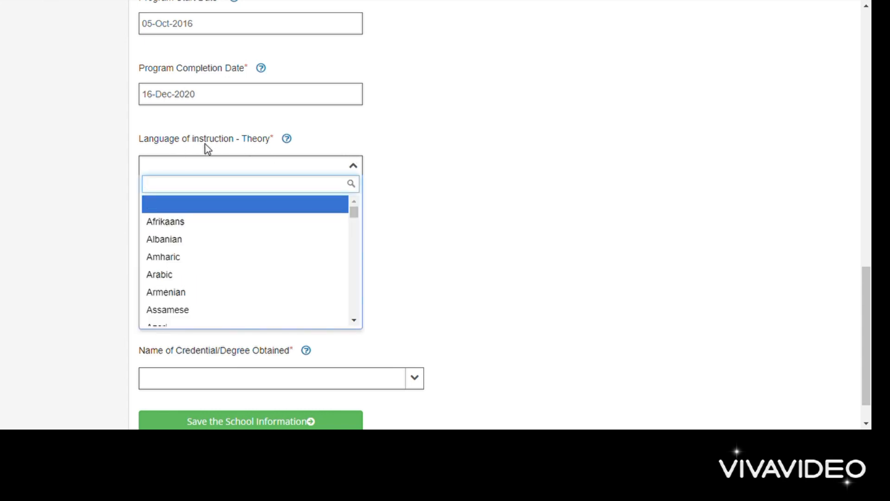
# Step: Set both the theory and clinical instruction languages to English
pyautogui.write('english')
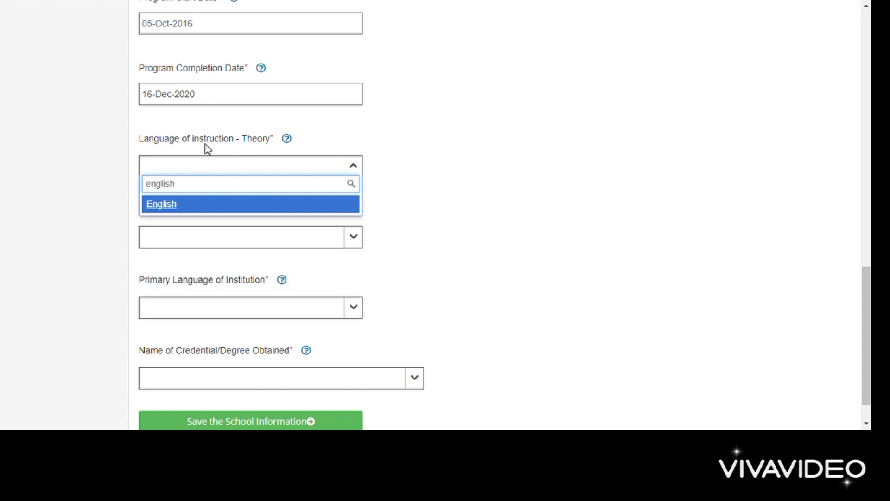
pyautogui.click(174, 204)
pyautogui.click(173, 242)
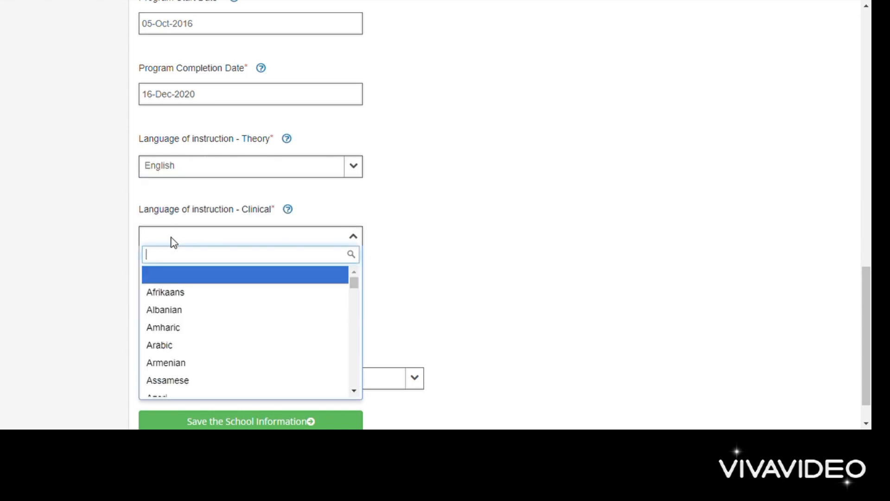
pyautogui.write('english')
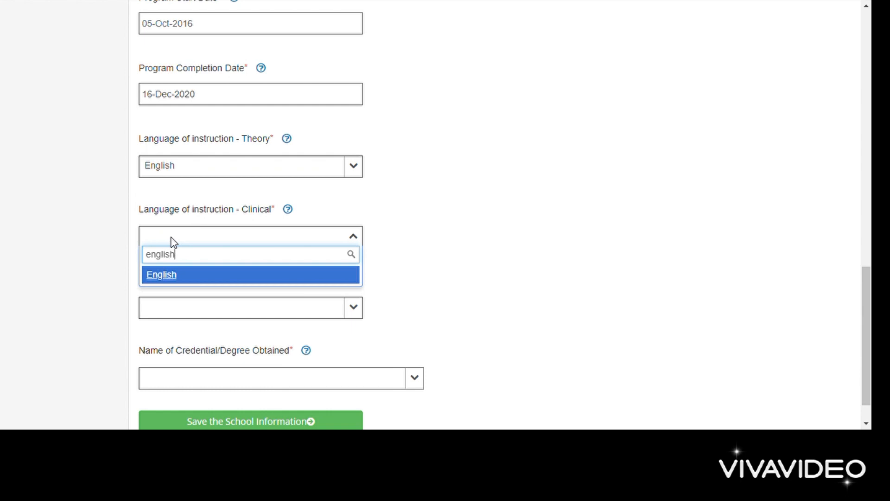
pyautogui.click(175, 275)
# Step: Set the institution's primary language to English
pyautogui.scroll(-1, 171, 277)
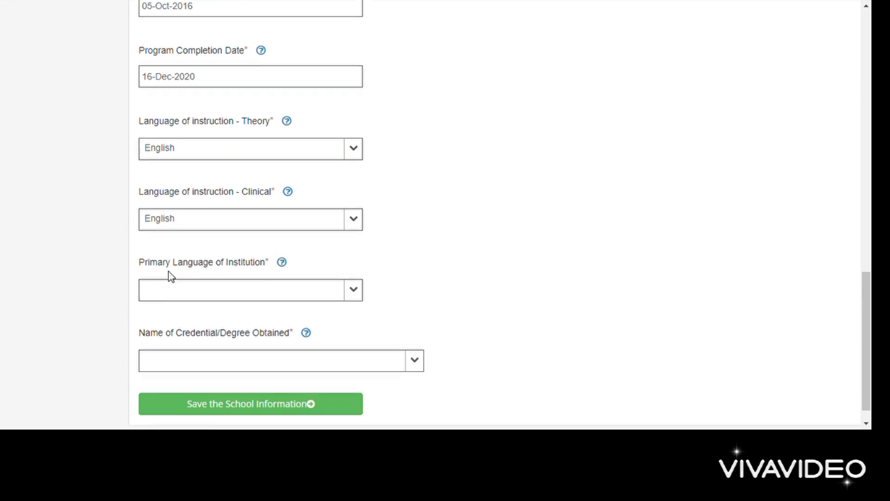
pyautogui.scroll(-1, 171, 276)
pyautogui.click(172, 267)
pyautogui.write('english')
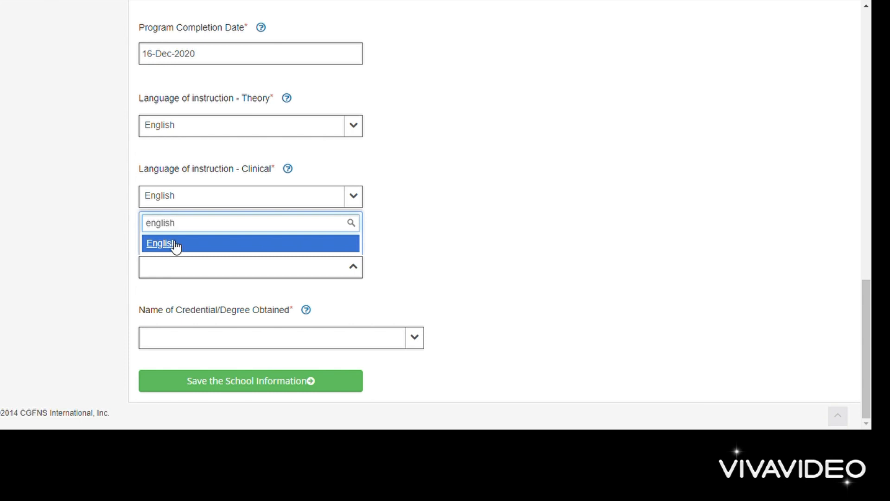
pyautogui.click(175, 245)
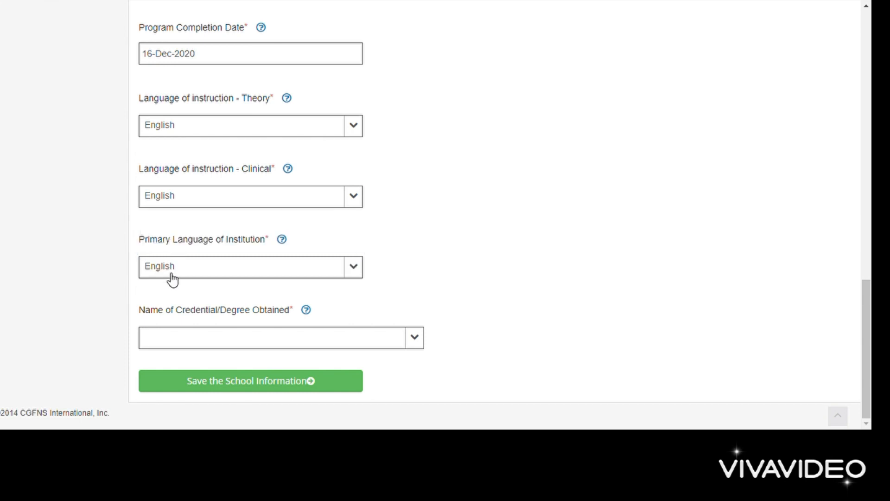
pyautogui.click(169, 276)
pyautogui.click(162, 250)
pyautogui.click(182, 272)
pyautogui.click(181, 272)
# Step: Choose Bachelor of Science In Nursing as the credential and save the school information
pyautogui.click(181, 336)
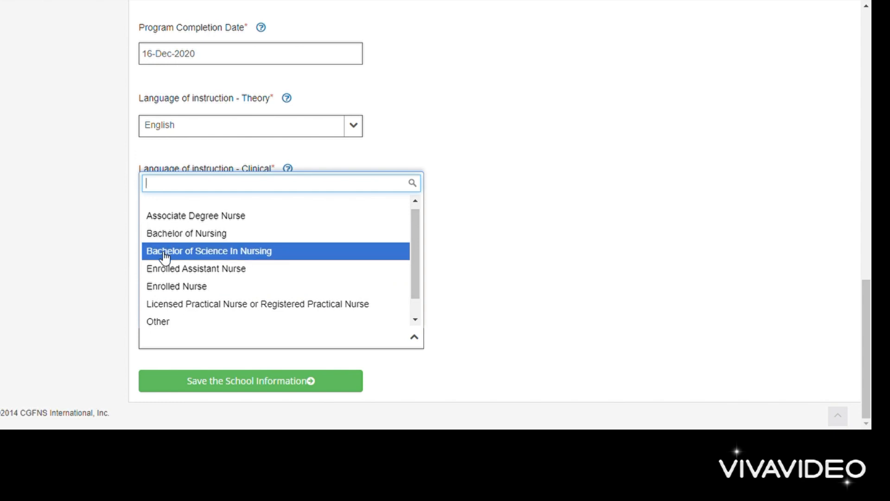
pyautogui.click(273, 255)
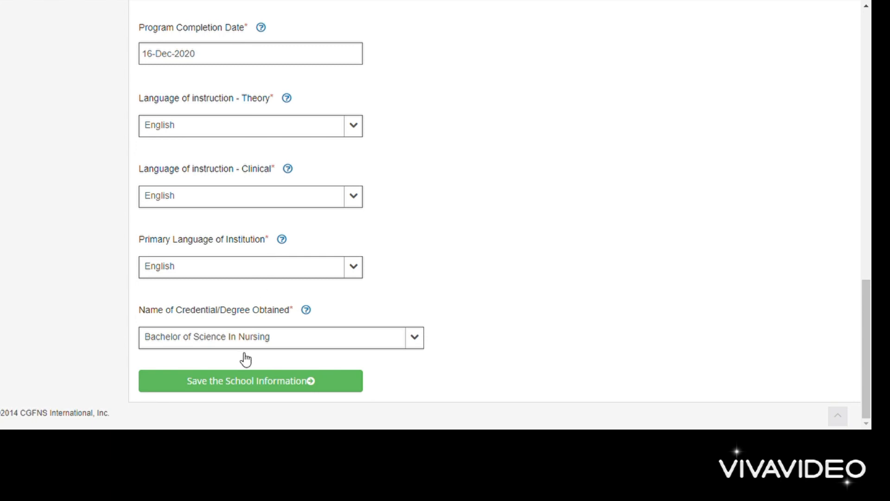
pyautogui.click(238, 381)
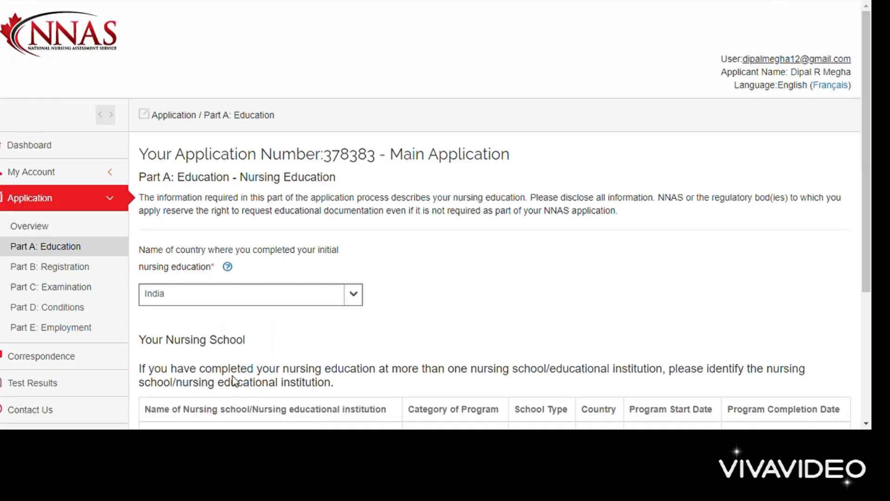
# Step: Save Part A: Education and continue to Part B Registration
pyautogui.scroll(-4, 292, 294)
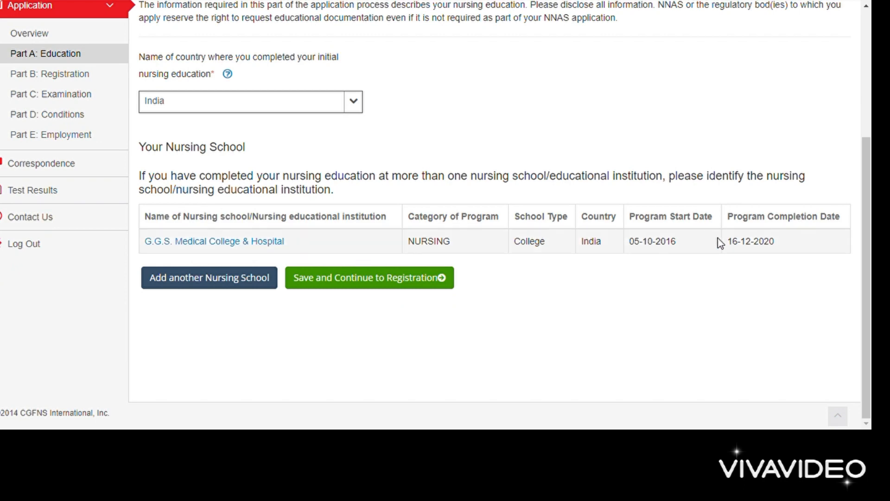
pyautogui.click(417, 288)
pyautogui.scroll(-2, 417, 290)
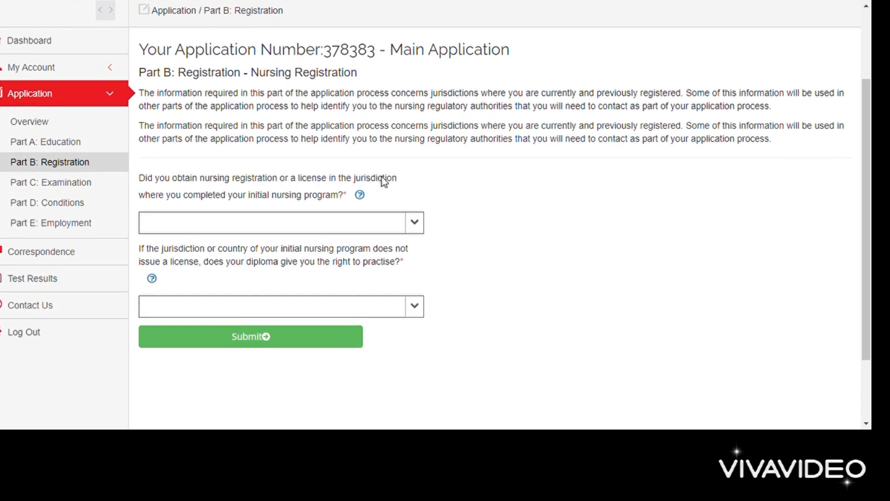
# Step: Answer Yes to having obtained a nursing licence and try submitting Part B
pyautogui.click(391, 226)
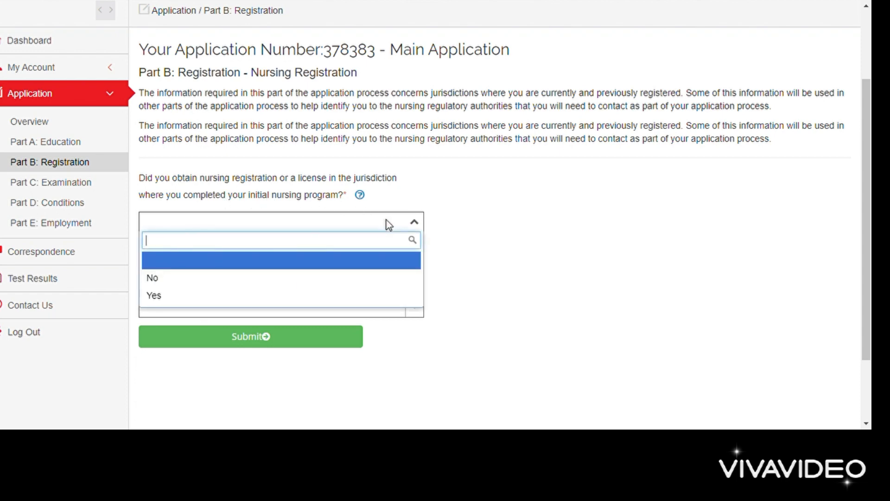
pyautogui.click(185, 299)
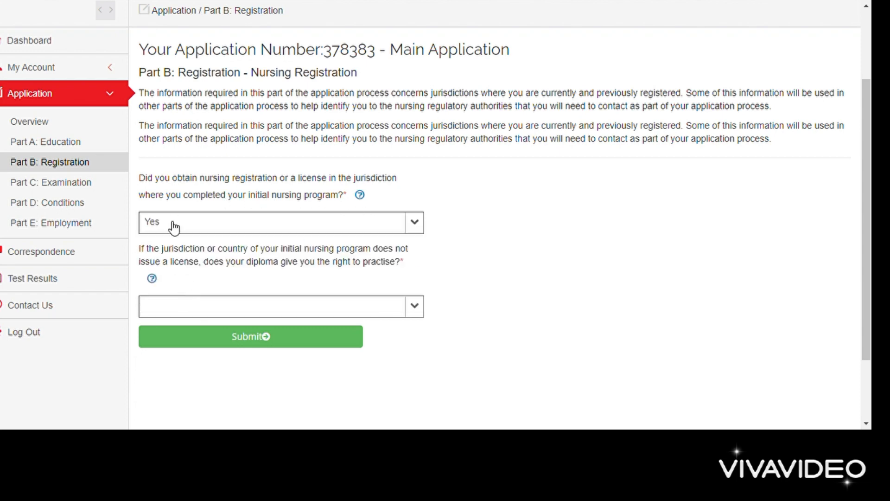
pyautogui.click(198, 302)
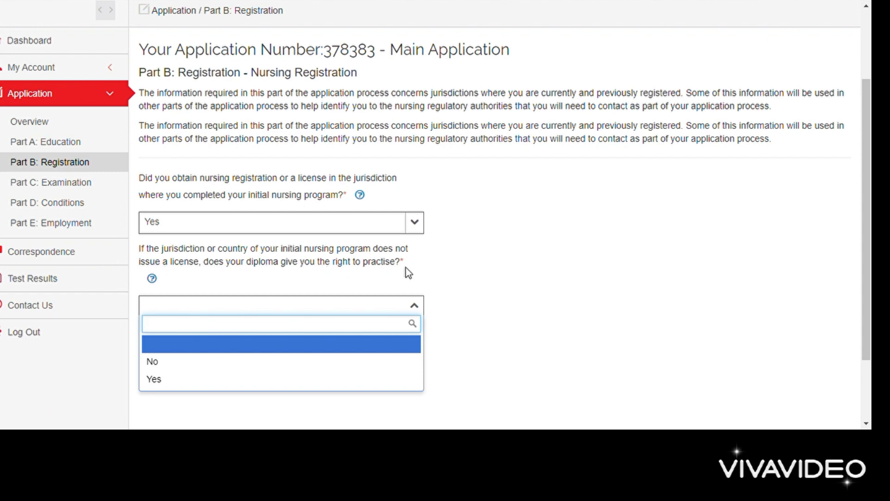
pyautogui.click(444, 284)
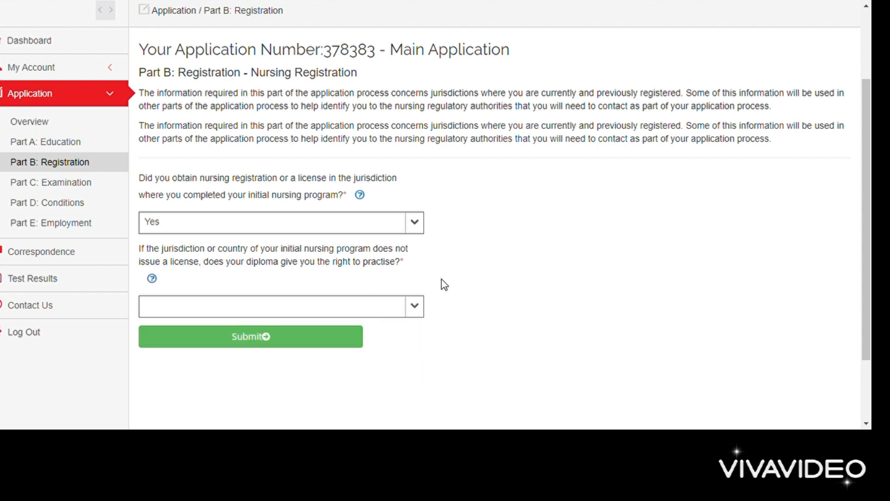
pyautogui.click(254, 338)
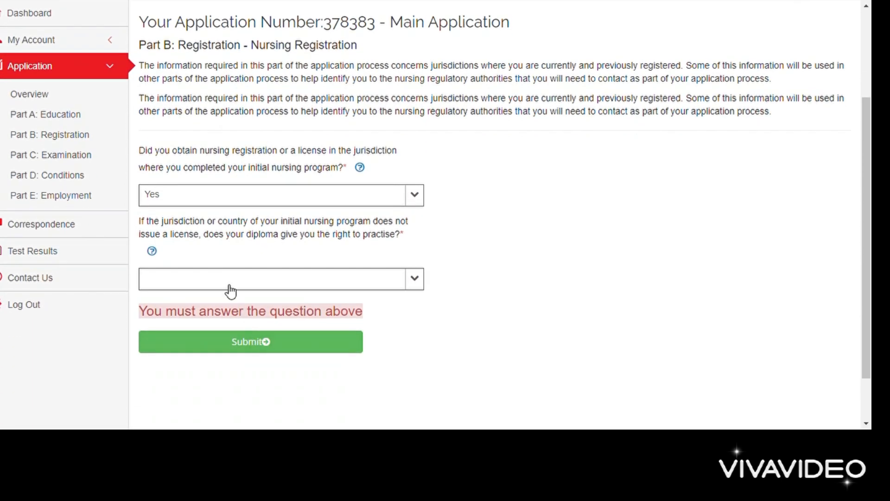
# Step: Answer No to the diploma right-to-practise question and submit Part B
pyautogui.click(230, 288)
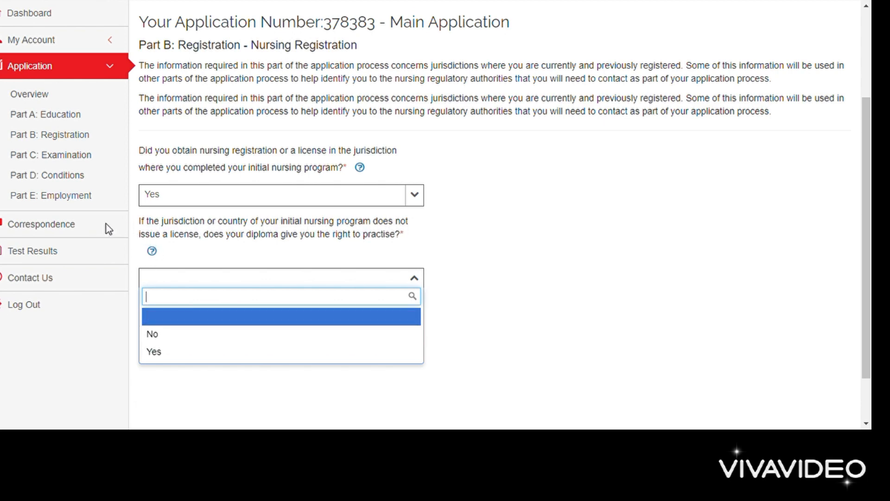
pyautogui.click(157, 341)
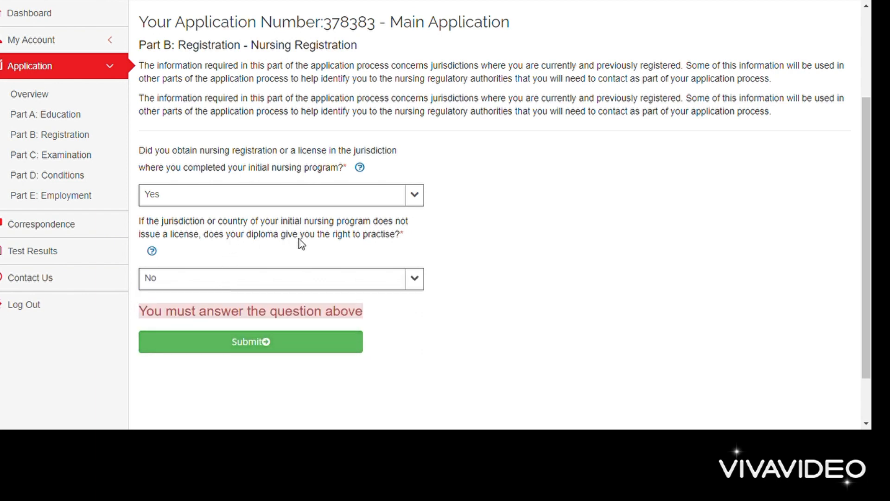
pyautogui.click(234, 341)
pyautogui.scroll(-4, 225, 334)
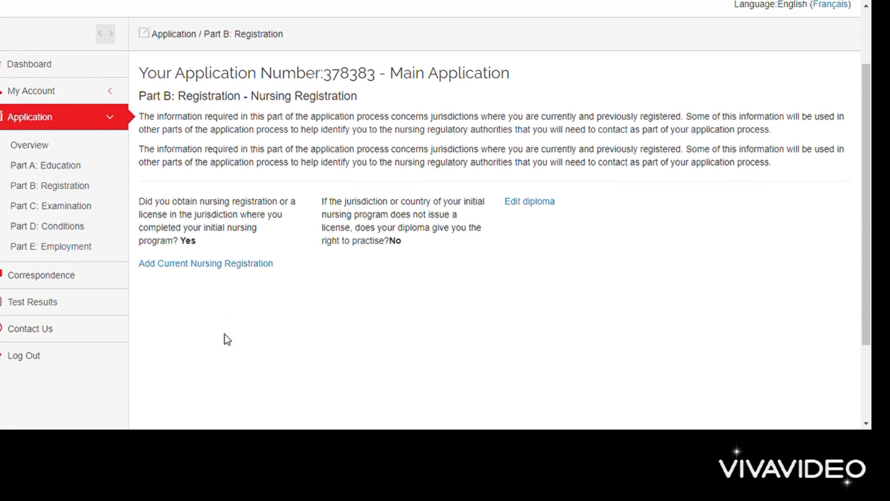
pyautogui.scroll(4, 224, 334)
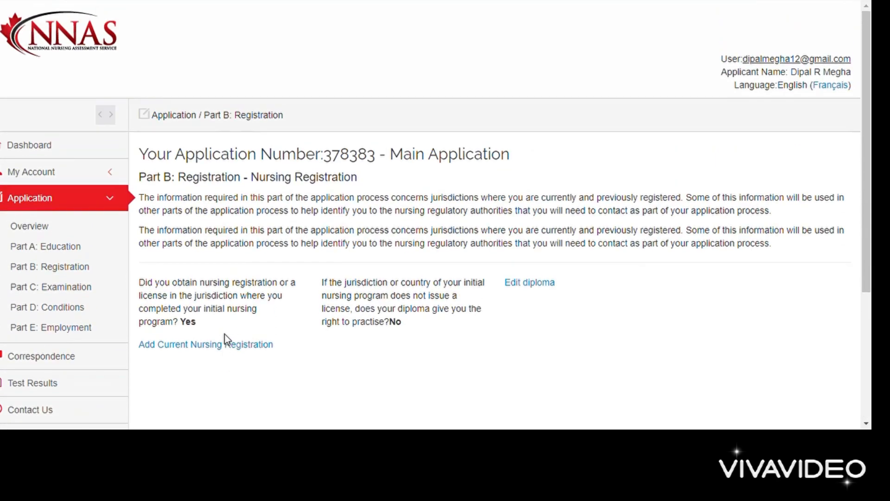
pyautogui.scroll(-1, 224, 334)
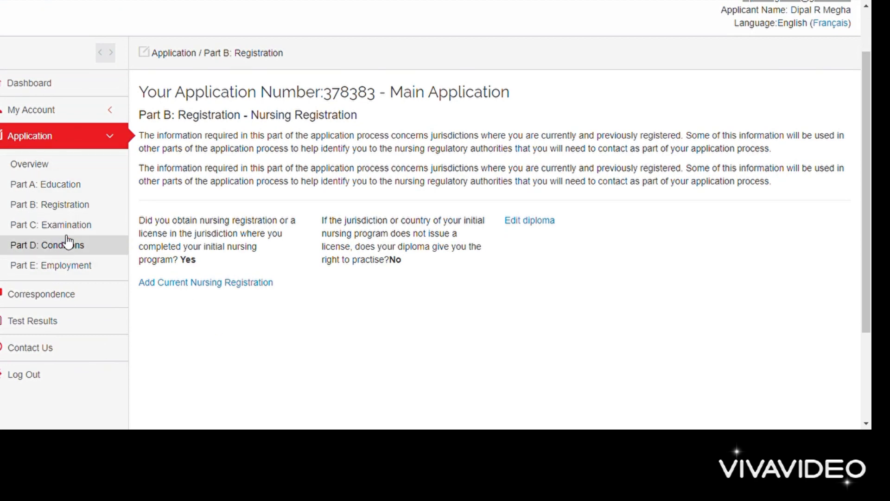
# Step: Check the Part A Education page, then return to Part B Registration
pyautogui.click(60, 184)
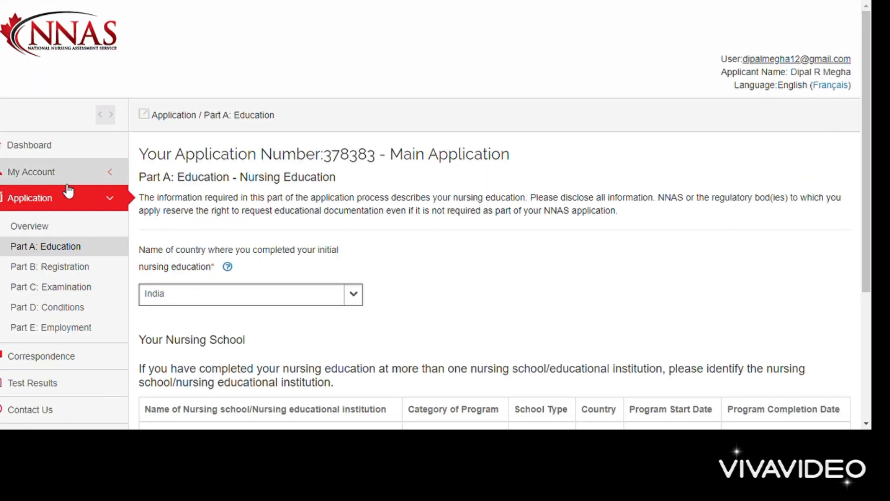
pyautogui.scroll(-4, 272, 259)
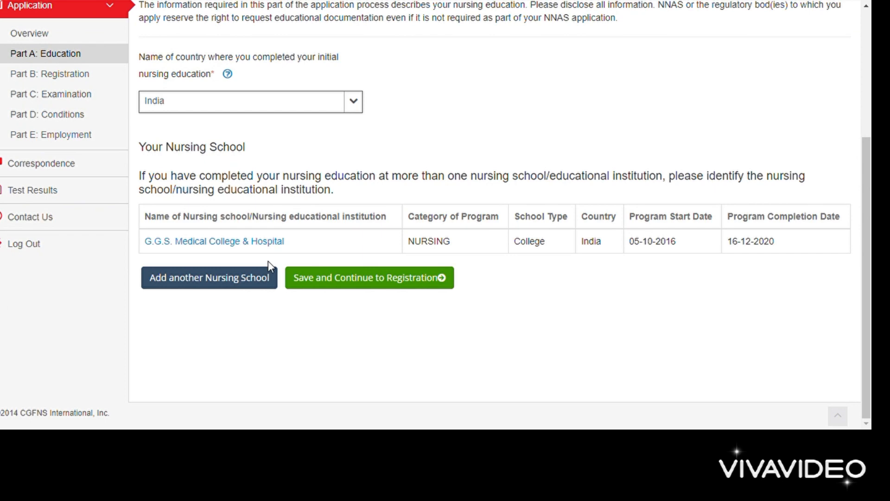
pyautogui.click(67, 74)
pyautogui.scroll(-3, 286, 252)
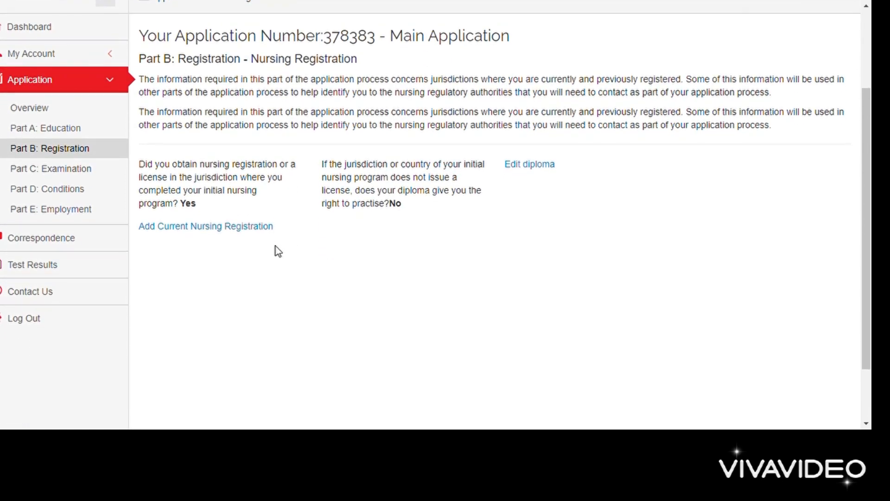
# Step: Add a current registration in India with the Gujarat Nursing Council
pyautogui.click(230, 227)
pyautogui.scroll(-1, 231, 232)
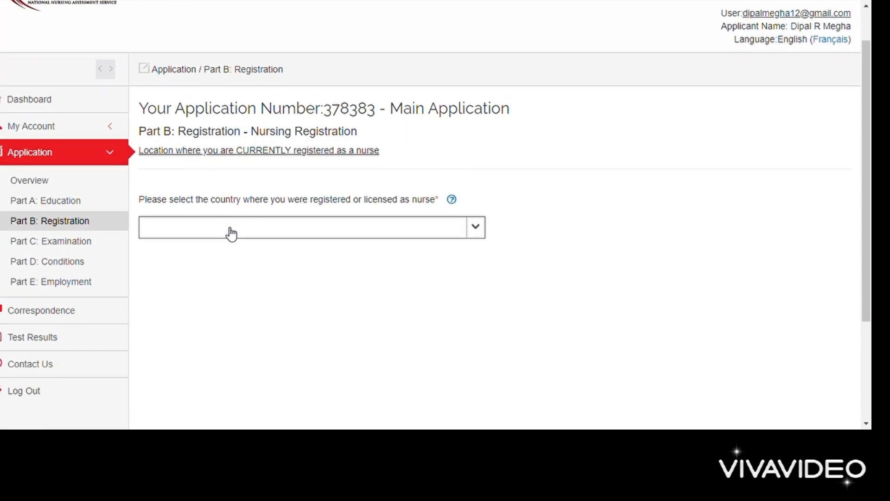
pyautogui.click(313, 229)
pyautogui.write('india')
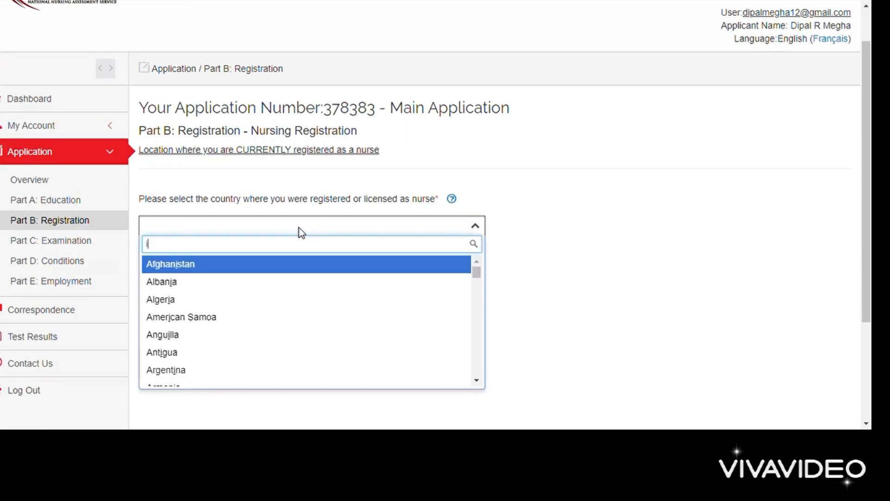
pyautogui.click(274, 267)
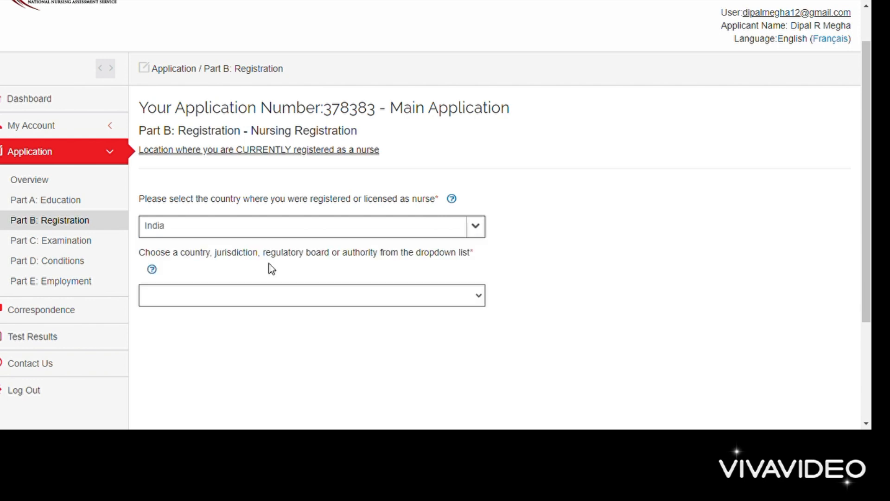
pyautogui.scroll(-1, 271, 269)
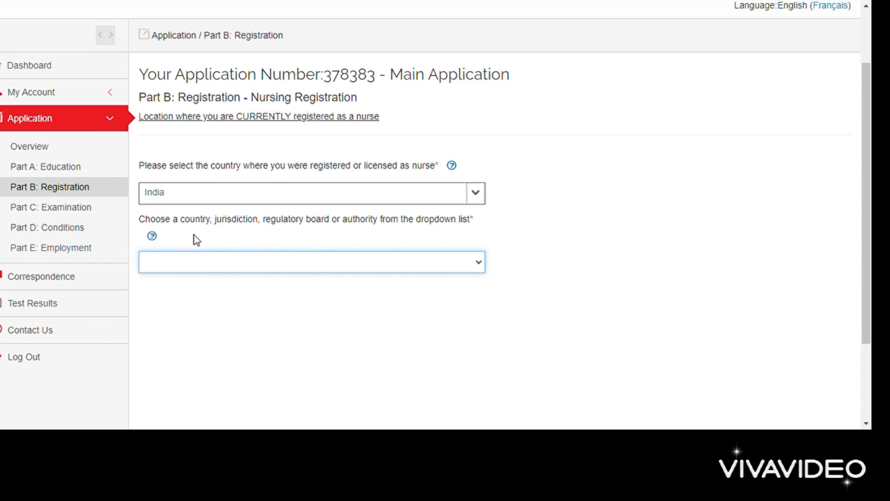
pyautogui.click(239, 235)
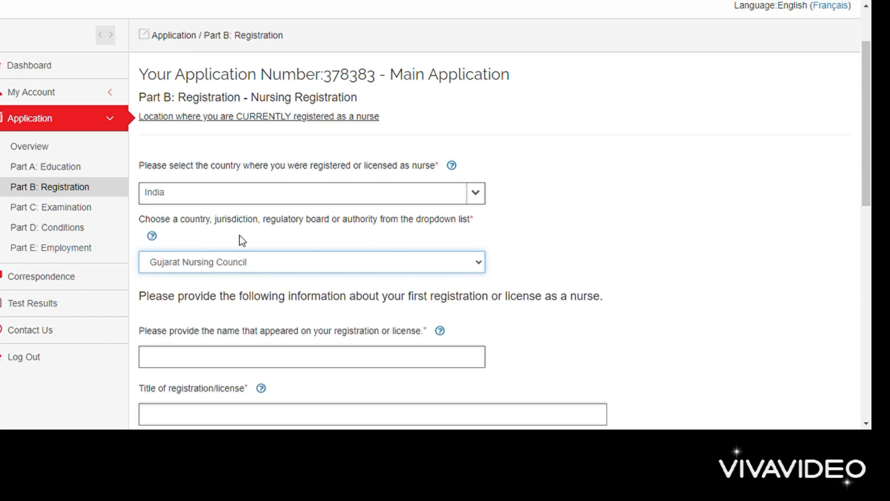
pyautogui.scroll(-3, 242, 240)
# Step: Fill in the name on the licence, title 'Registered Nurse' and the registration number
pyautogui.click(195, 232)
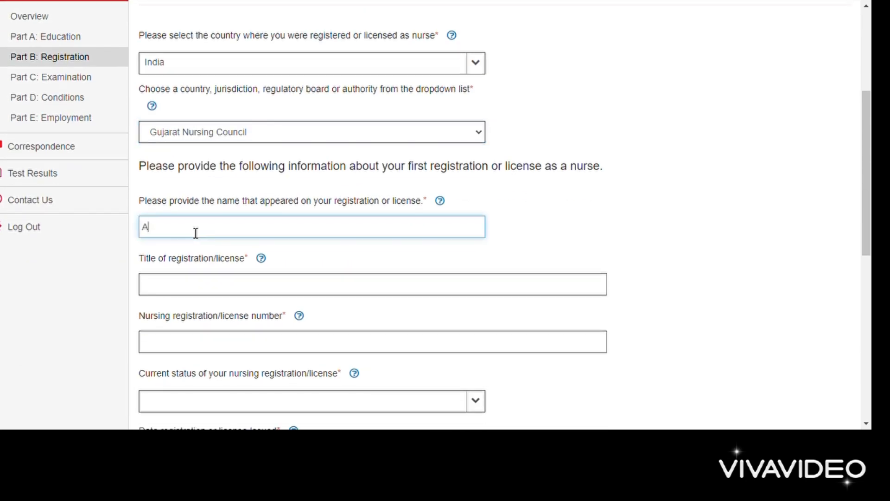
pyautogui.scroll(-1, 195, 232)
pyautogui.click(189, 232)
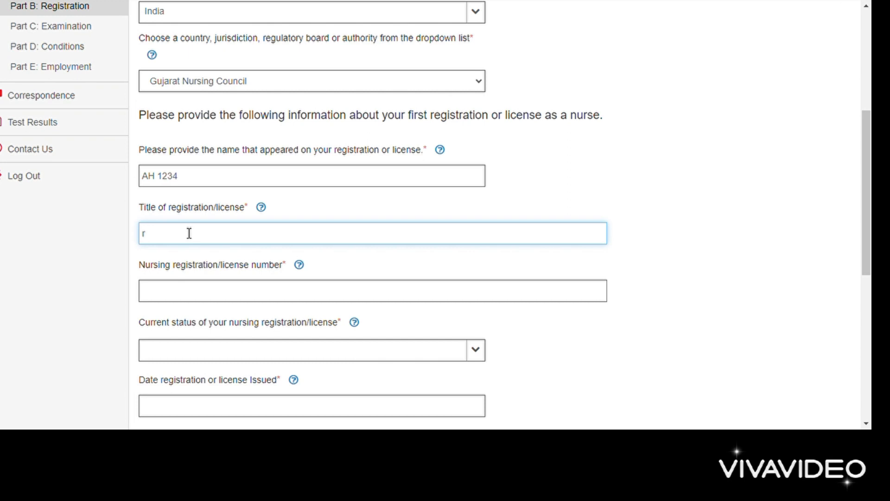
pyautogui.write('Registered Nurse')
pyautogui.scroll(-2, 185, 233)
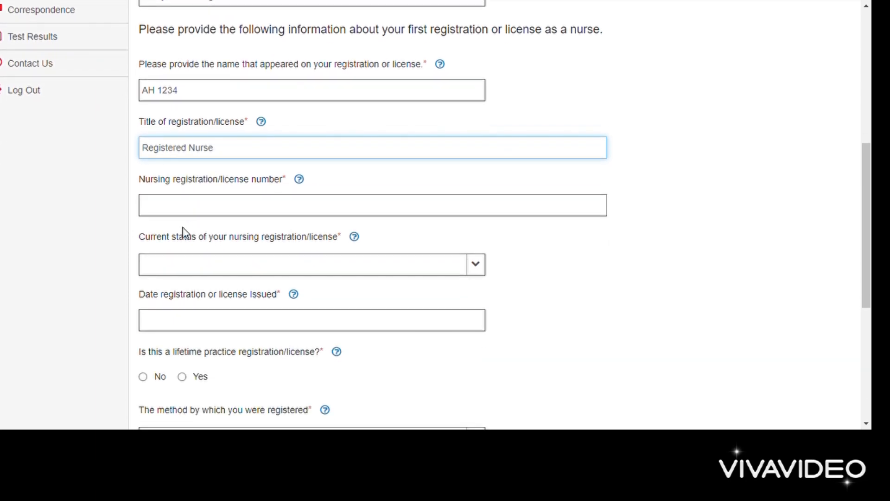
pyautogui.click(178, 216)
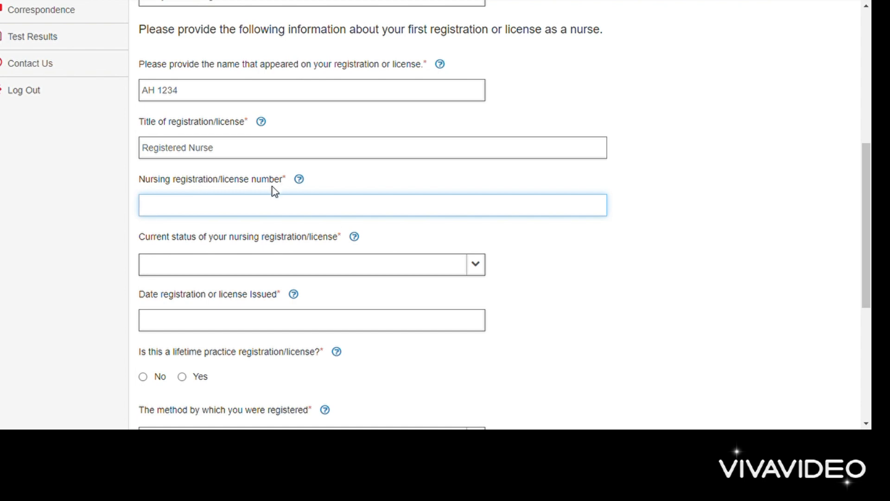
pyautogui.write('AH 1234')
pyautogui.scroll(-2, 275, 191)
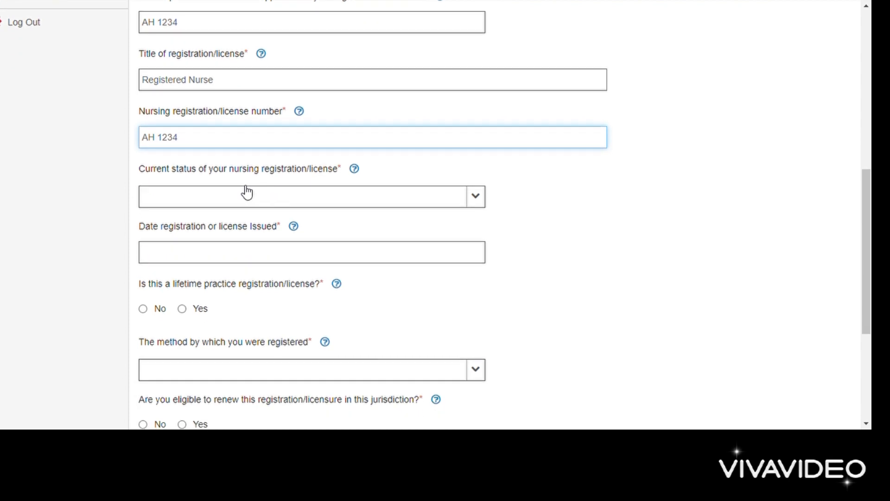
pyautogui.click(240, 193)
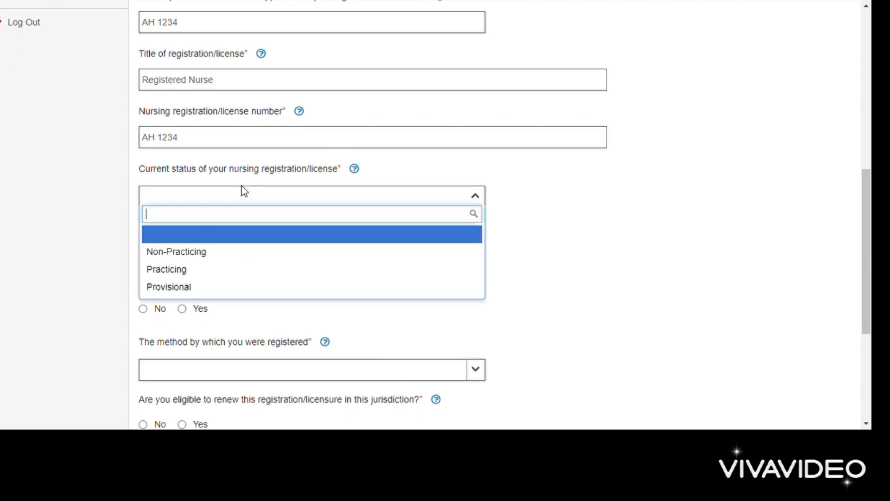
# Step: Set the registration status to Non-Practicing with issue date 16-Dec-2020
pyautogui.click(193, 252)
pyautogui.click(193, 252)
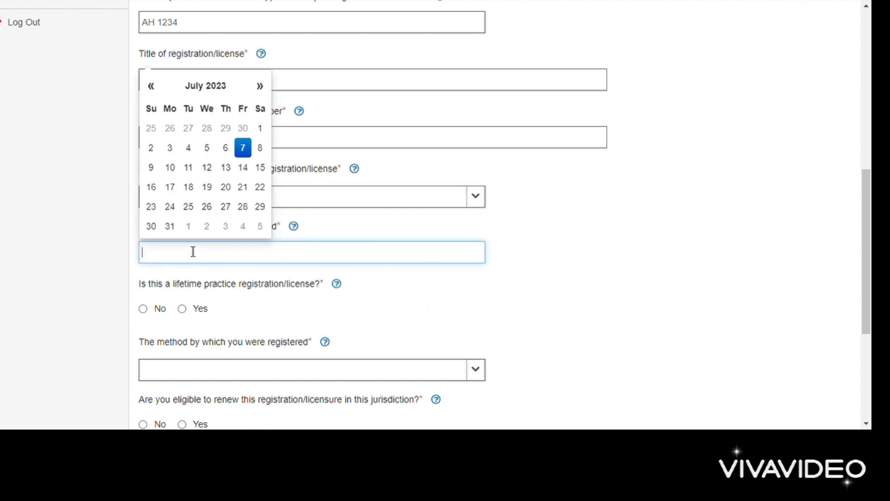
pyautogui.click(197, 86)
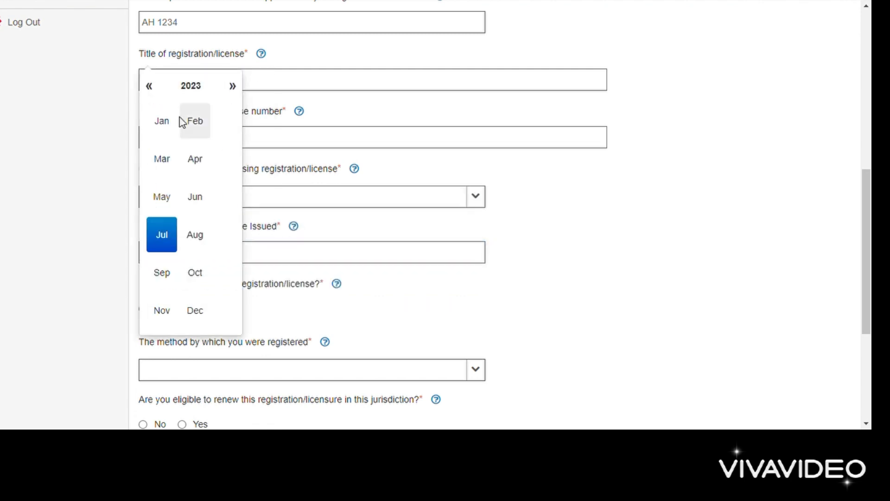
pyautogui.click(199, 315)
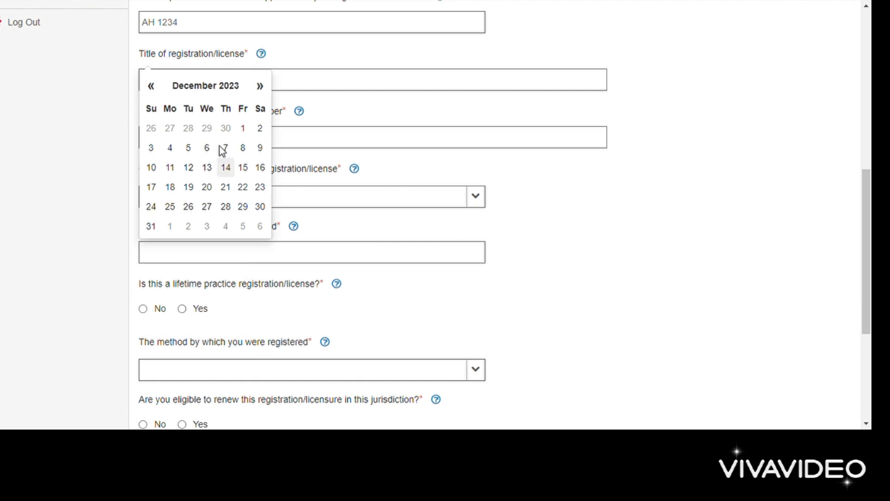
pyautogui.click(215, 86)
pyautogui.click(192, 91)
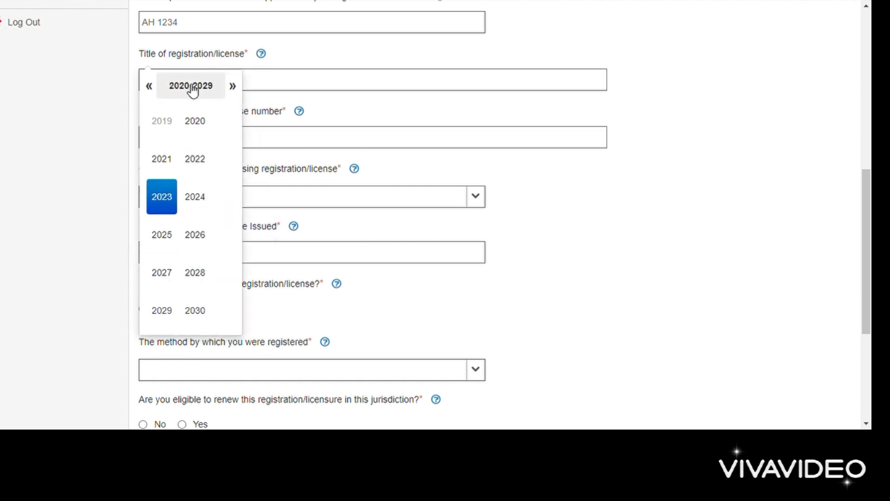
pyautogui.click(151, 87)
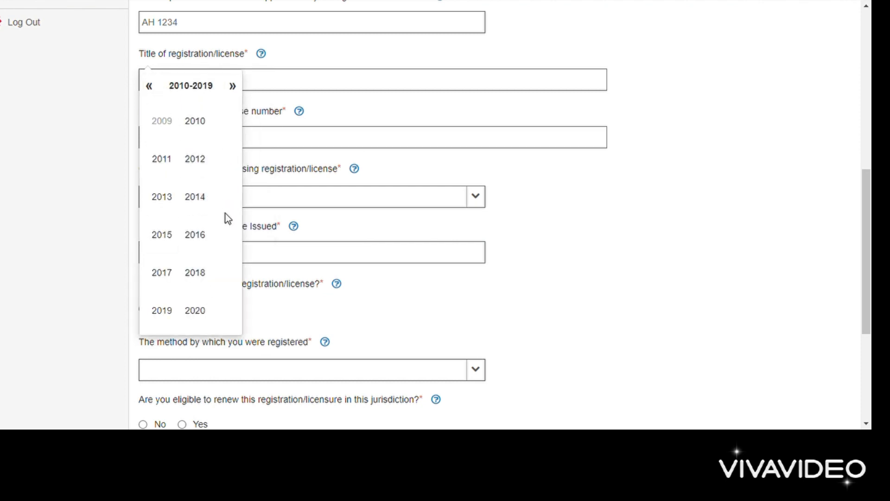
pyautogui.click(201, 311)
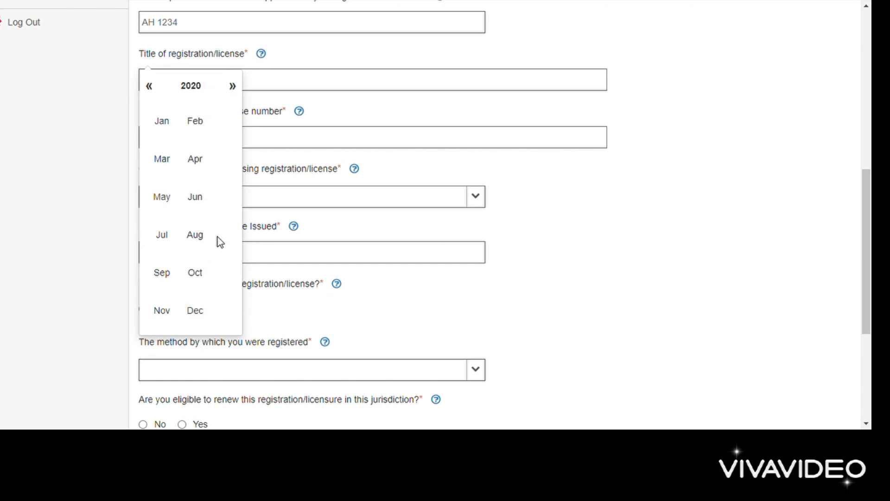
pyautogui.click(194, 312)
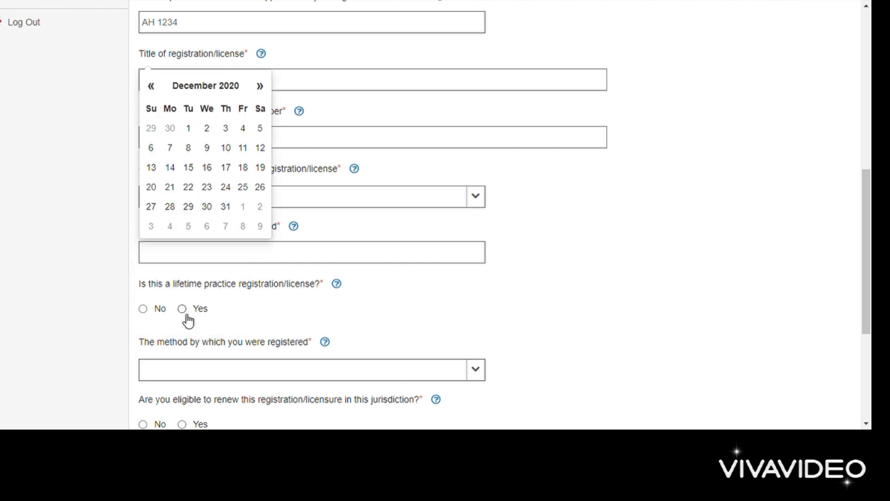
pyautogui.click(212, 170)
pyautogui.scroll(-2, 247, 359)
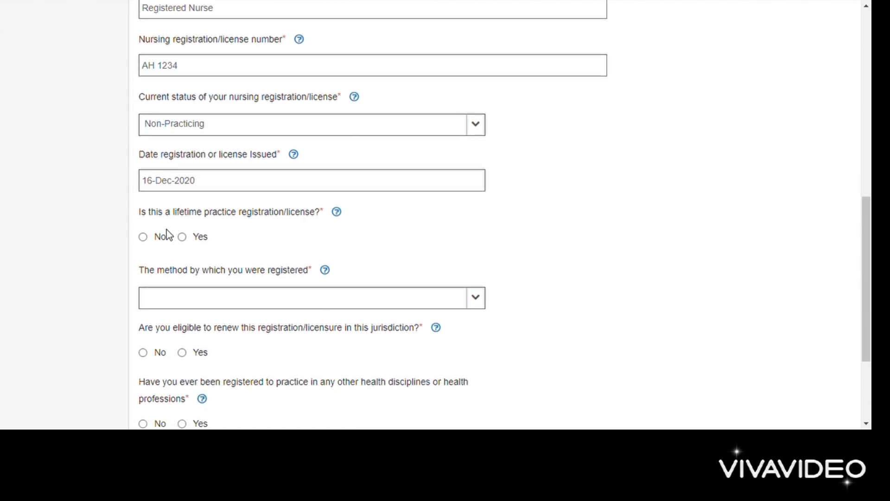
# Step: Mark the registration as lifetime and set the registration method to Examination
pyautogui.click(182, 238)
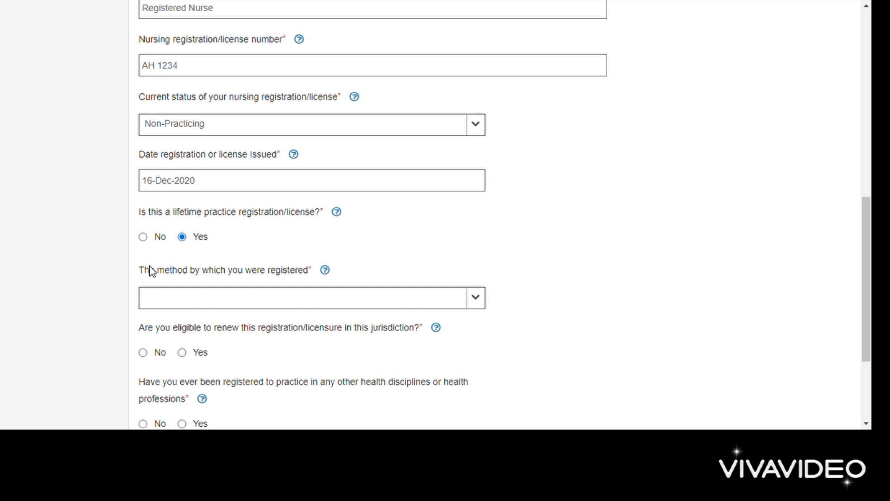
pyautogui.click(356, 300)
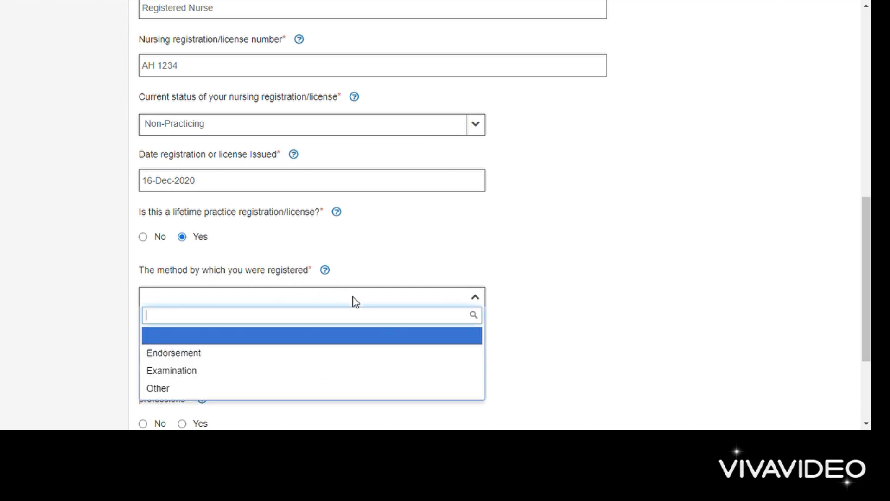
pyautogui.scroll(-2, 353, 302)
pyautogui.click(199, 295)
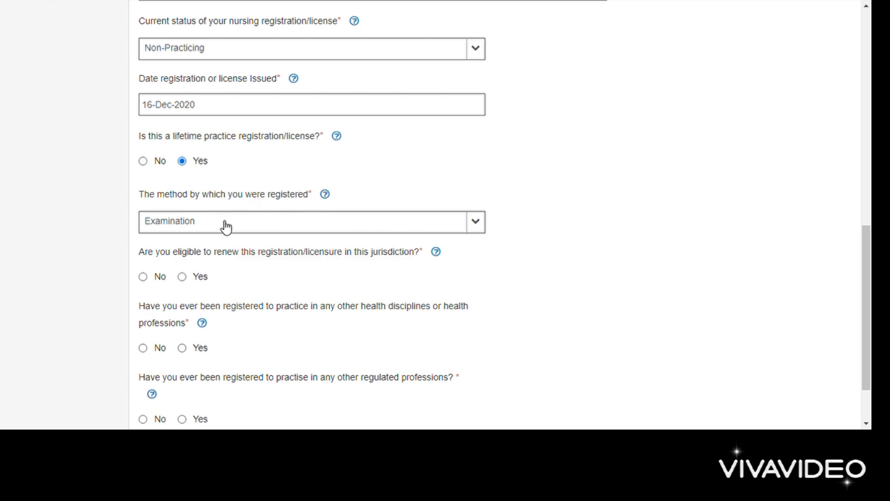
pyautogui.click(196, 225)
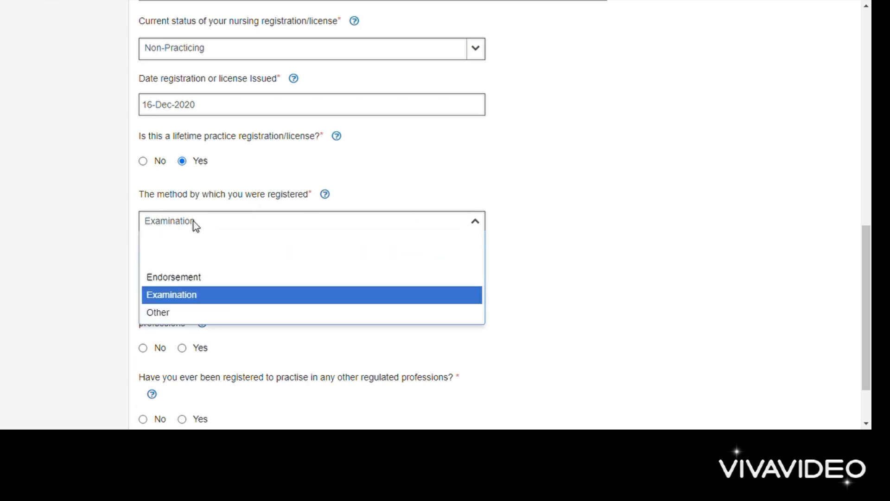
pyautogui.click(203, 283)
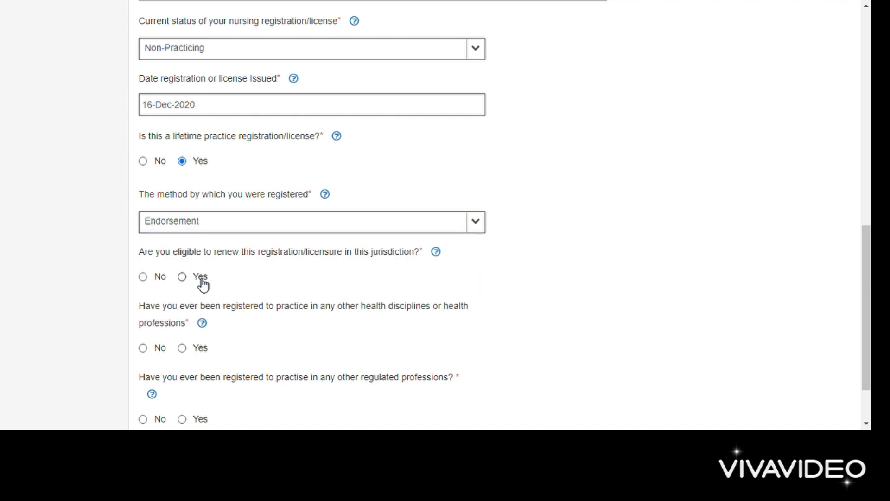
pyautogui.click(222, 227)
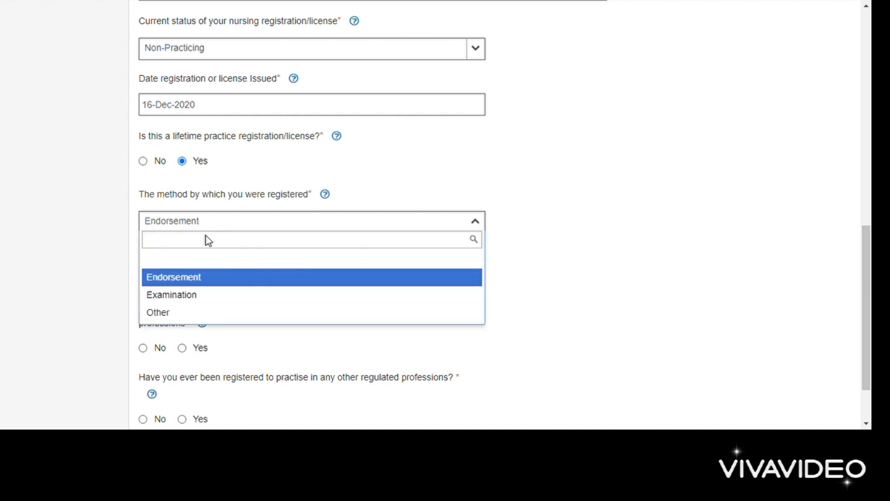
pyautogui.click(170, 299)
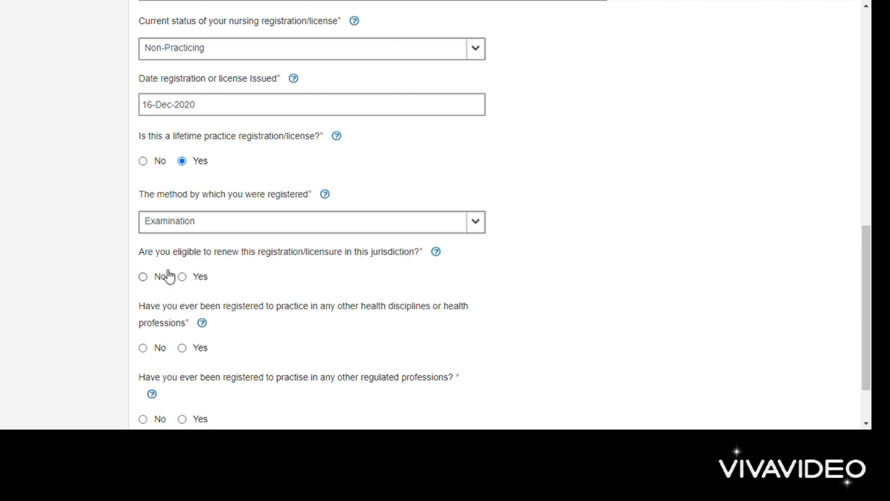
pyautogui.scroll(-2, 188, 281)
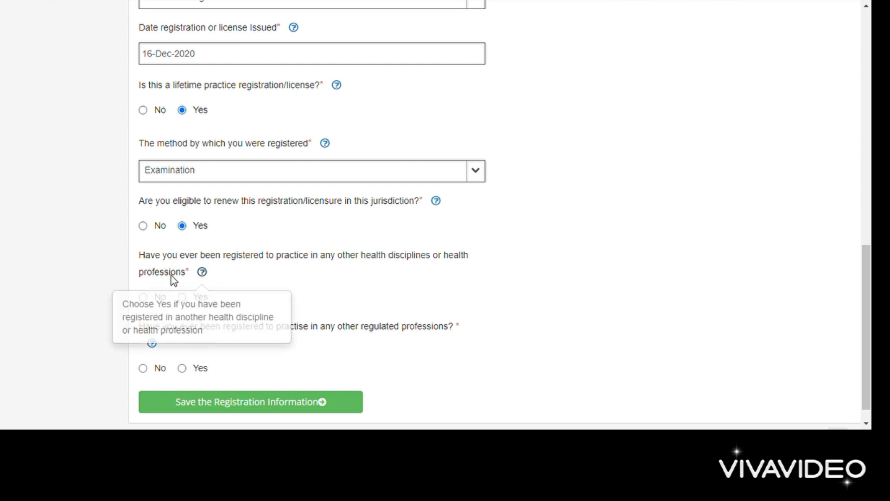
pyautogui.scroll(-1, 294, 304)
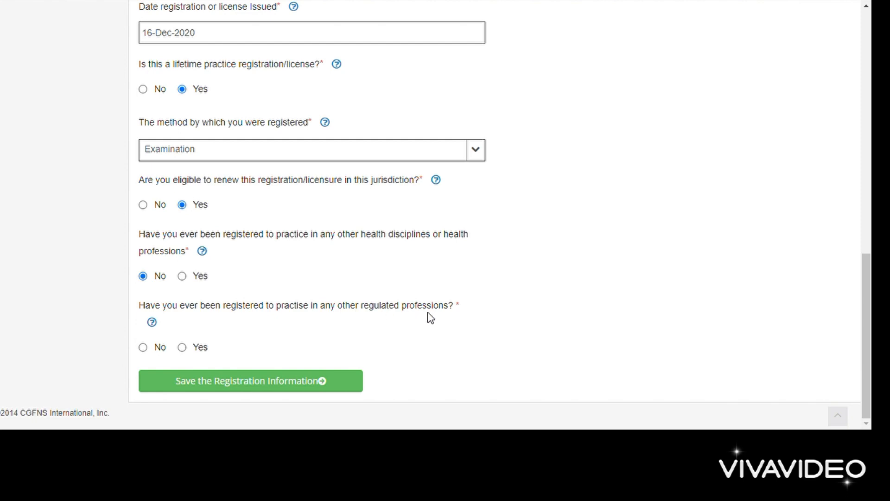
# Step: Save the registration information, then continue from the Part B summary to Examination
pyautogui.click(235, 390)
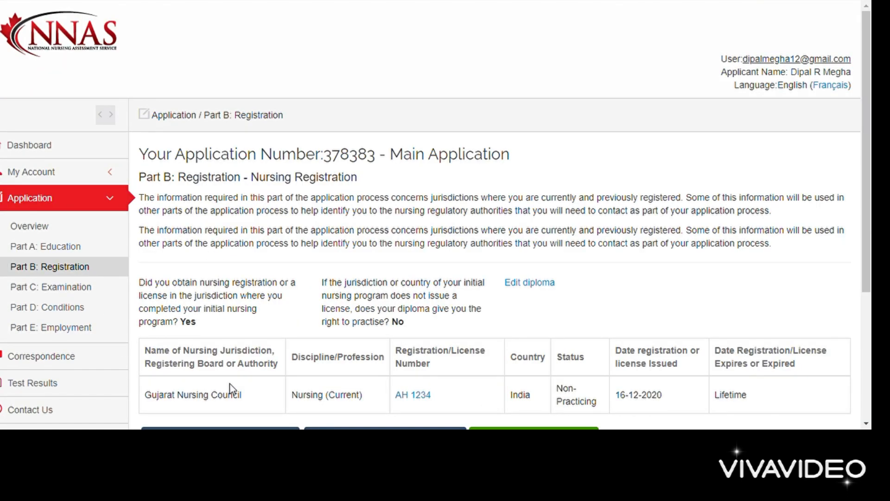
pyautogui.scroll(-3, 232, 389)
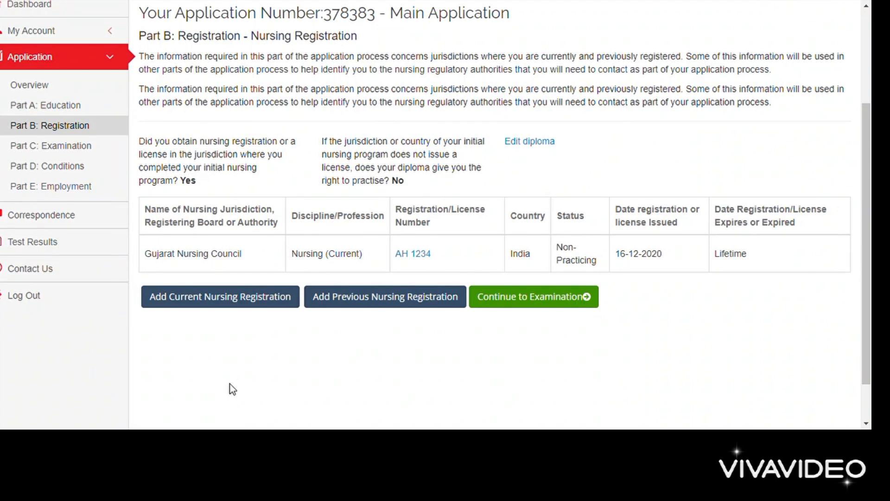
pyautogui.click(534, 293)
pyautogui.scroll(-2, 533, 293)
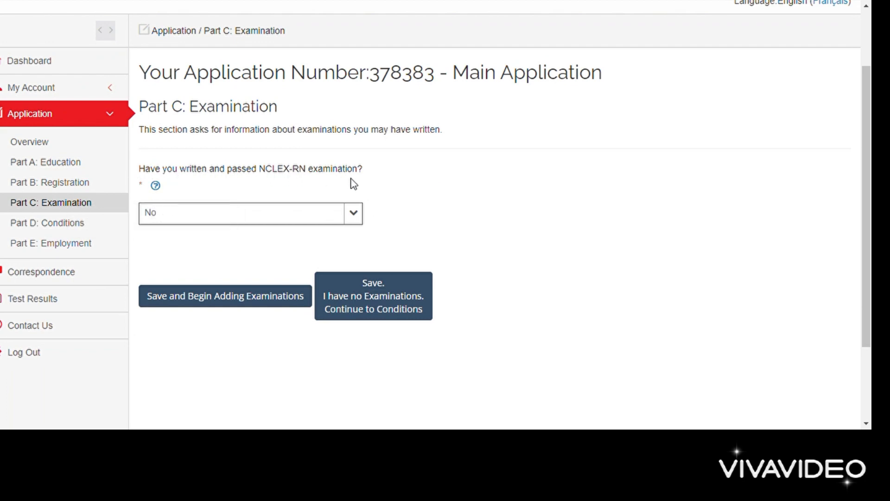
# Step: Leave the NCLEX-RN answer as No and save Part C with no examinations
pyautogui.click(350, 214)
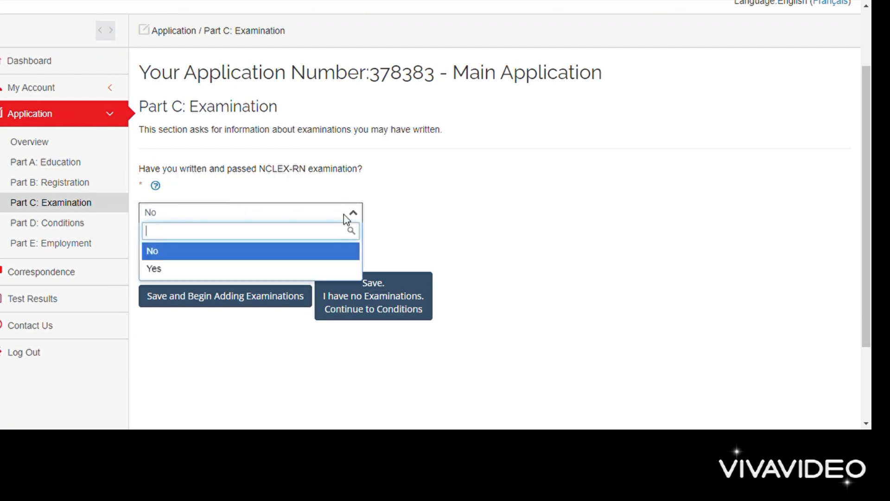
pyautogui.click(198, 252)
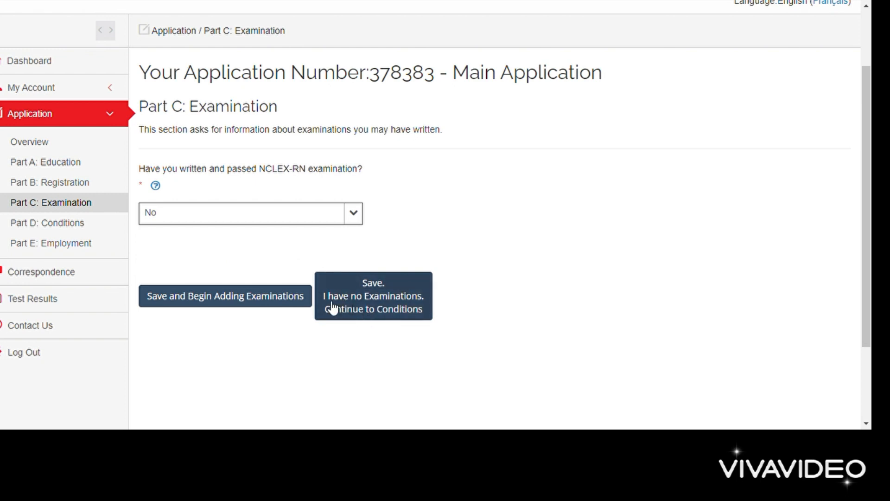
pyautogui.click(376, 310)
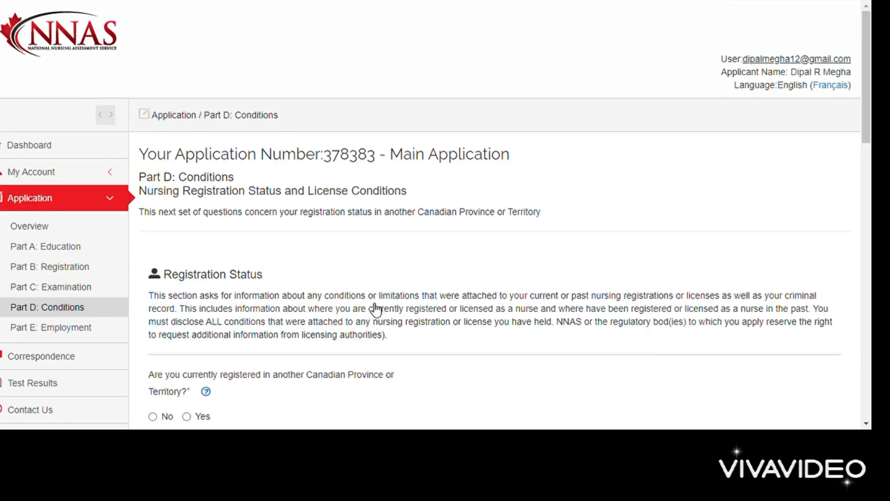
# Step: Answer No to registration in another province and choose No Other for provinces applied to
pyautogui.scroll(-3, 373, 308)
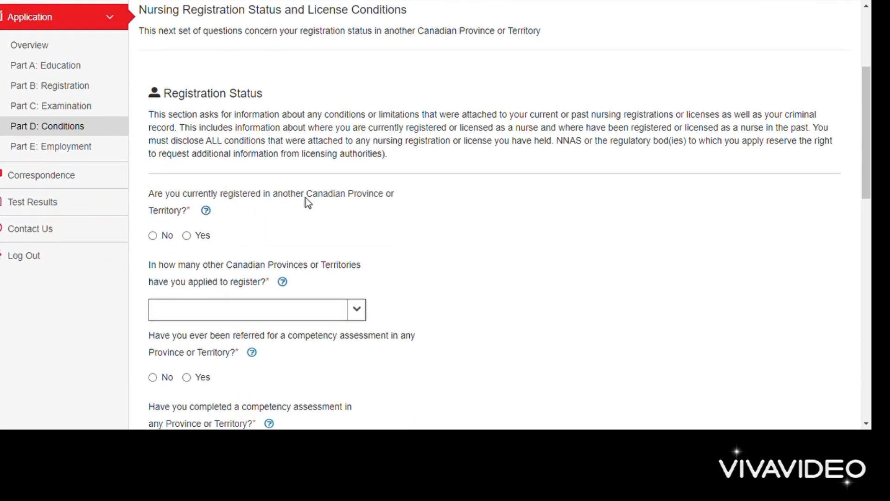
pyautogui.click(164, 238)
pyautogui.scroll(-2, 186, 234)
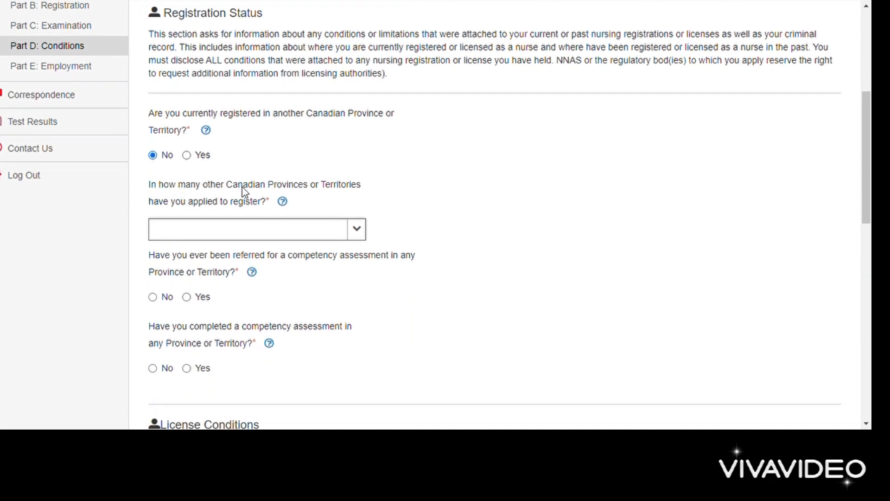
pyautogui.click(359, 234)
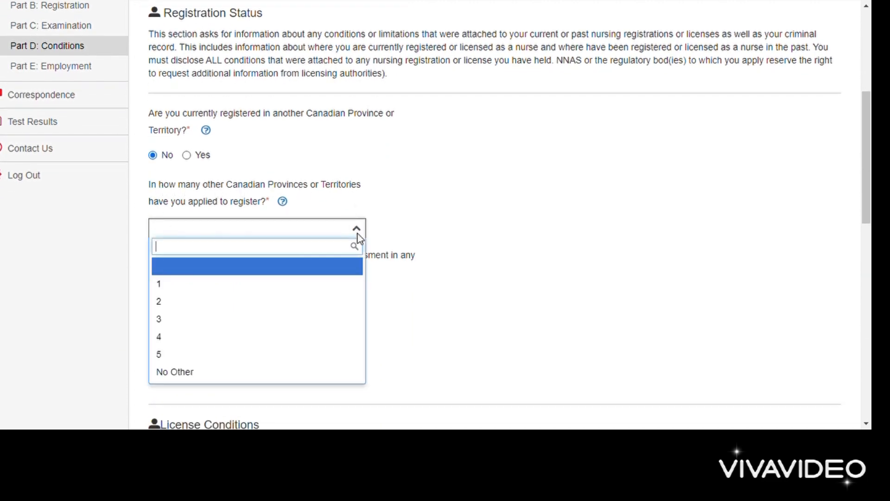
pyautogui.click(183, 374)
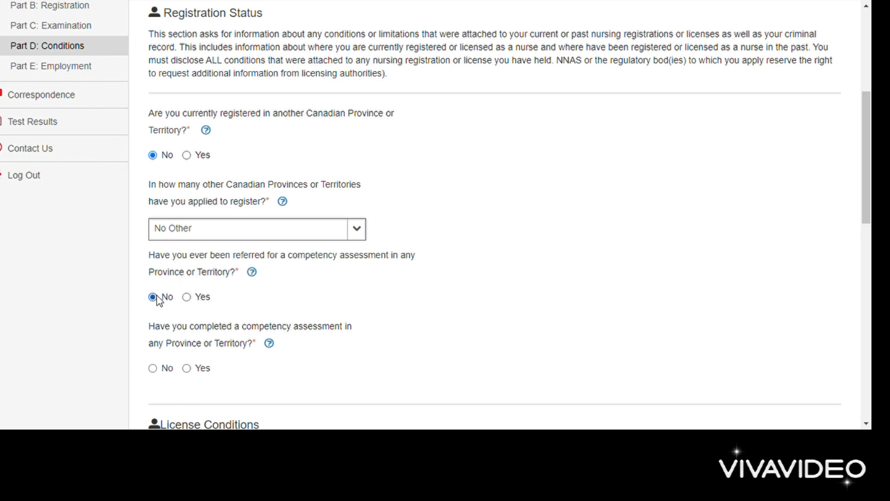
# Step: Answer No to the competency assessment, licence, misconduct and offence questions, then save Part D
pyautogui.scroll(-2, 159, 302)
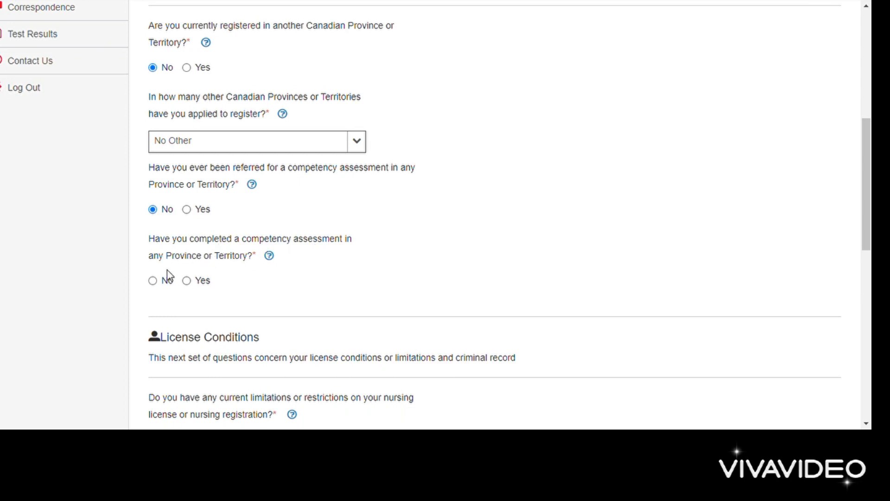
pyautogui.click(153, 280)
pyautogui.scroll(-3, 303, 297)
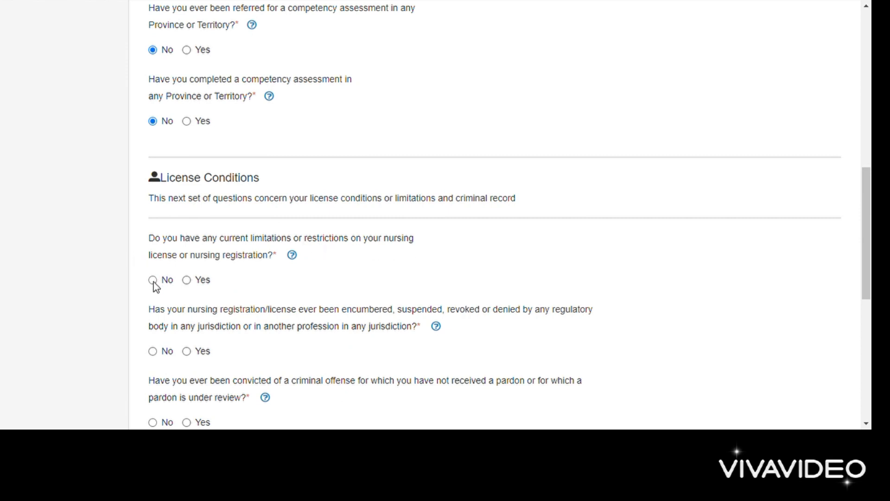
pyautogui.scroll(-2, 155, 287)
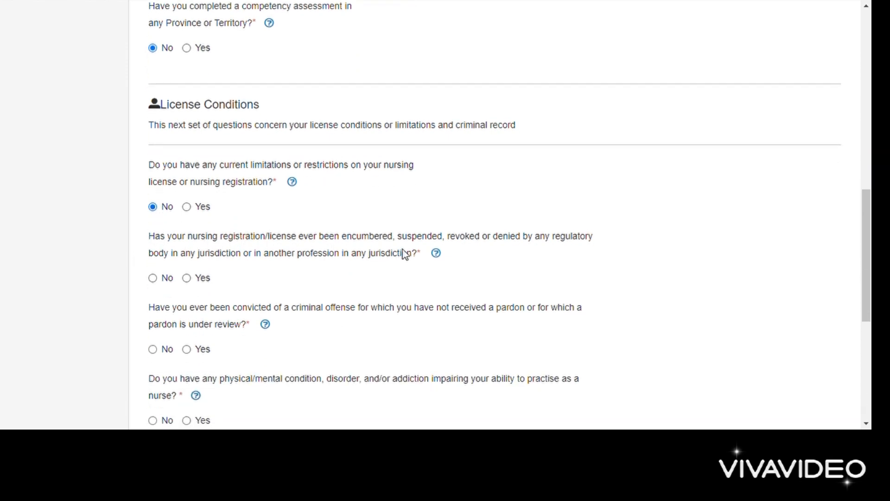
pyautogui.click(153, 278)
pyautogui.scroll(-4, 160, 351)
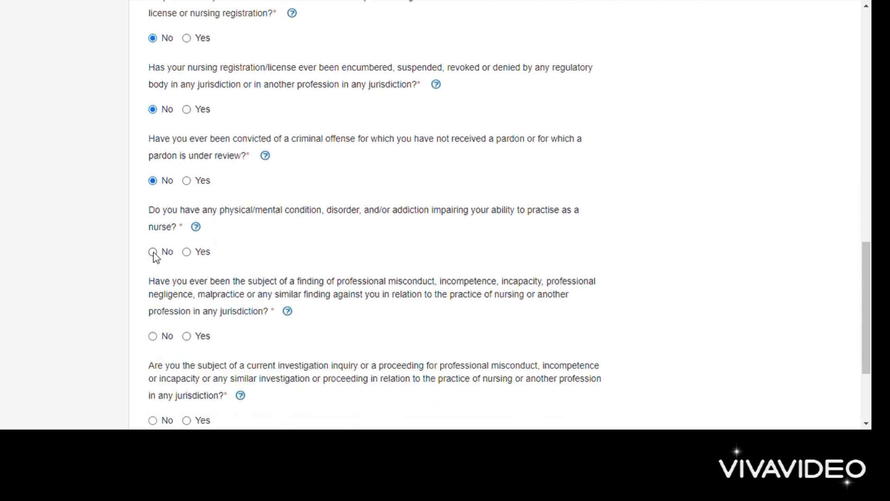
pyautogui.scroll(-2, 157, 258)
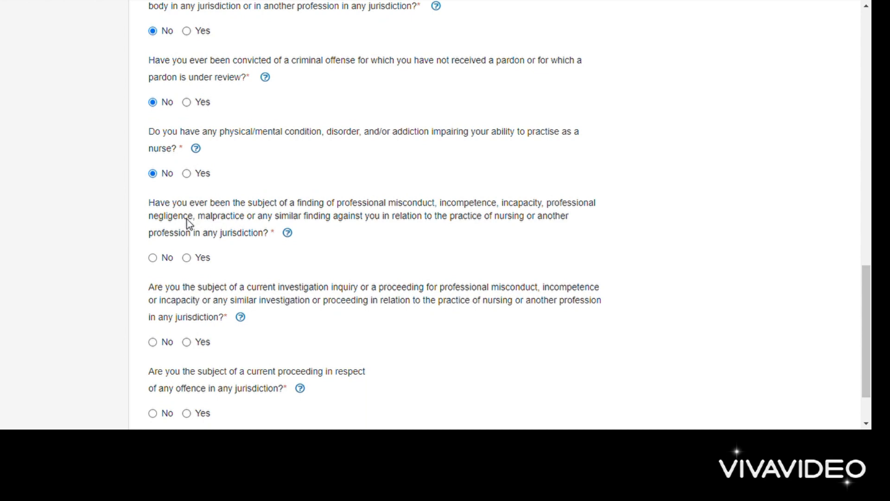
pyautogui.click(166, 258)
pyautogui.scroll(-2, 164, 262)
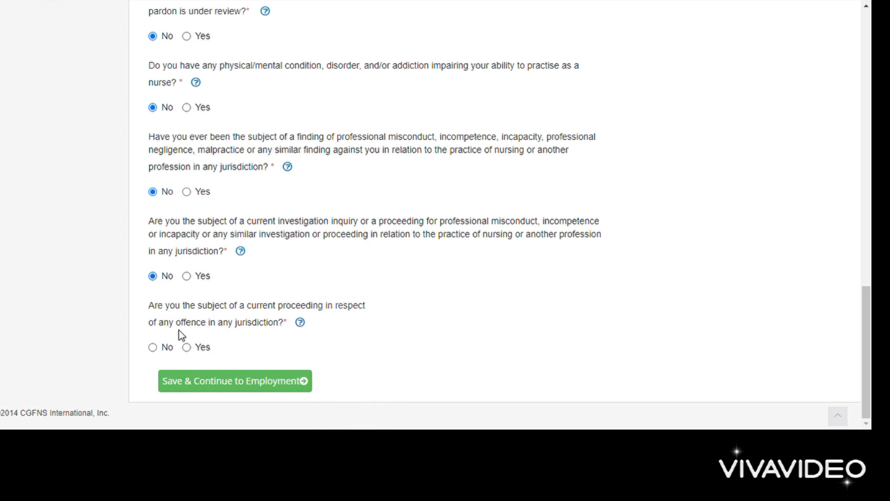
pyautogui.click(154, 347)
pyautogui.click(247, 373)
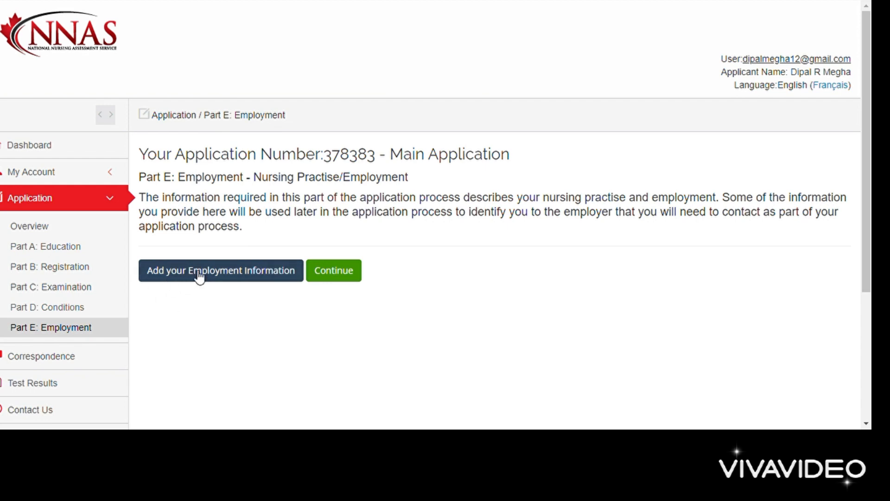
# Step: Add an employment record with employer name 'Apollo Hospital'
pyautogui.click(260, 267)
pyautogui.scroll(-3, 264, 272)
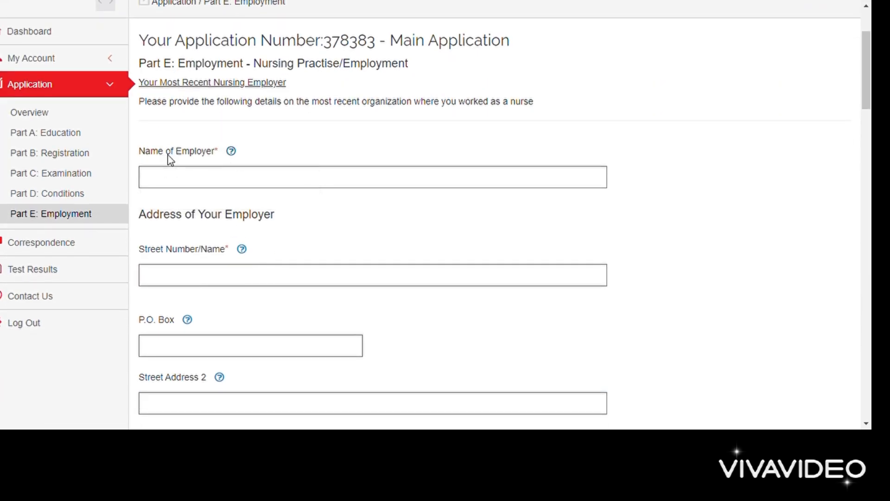
pyautogui.click(231, 193)
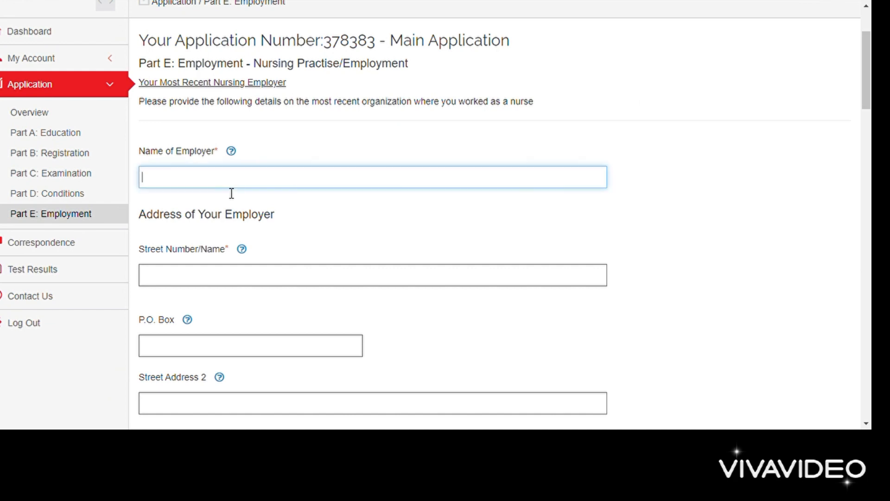
pyautogui.write('Apollo Hospital')
# Step: Enter the employer address: street number 34, 'Ahmedabad road', city Ahmedabad
pyautogui.scroll(-1, 231, 193)
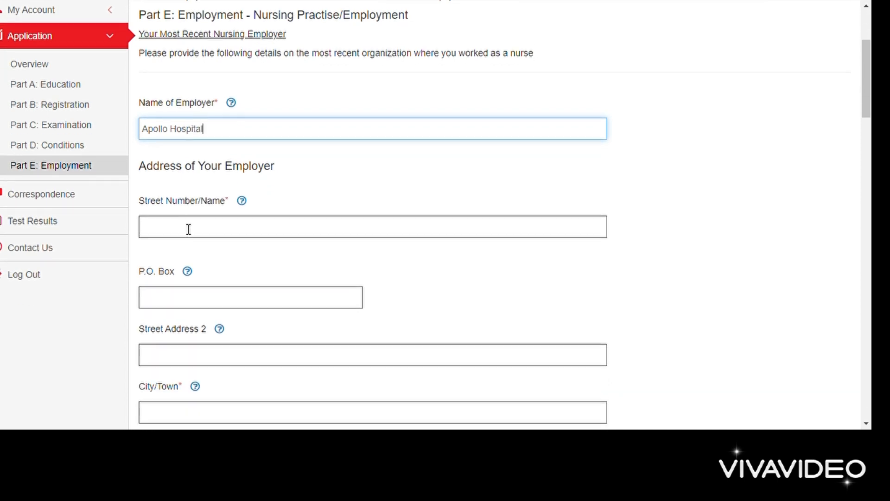
pyautogui.click(189, 229)
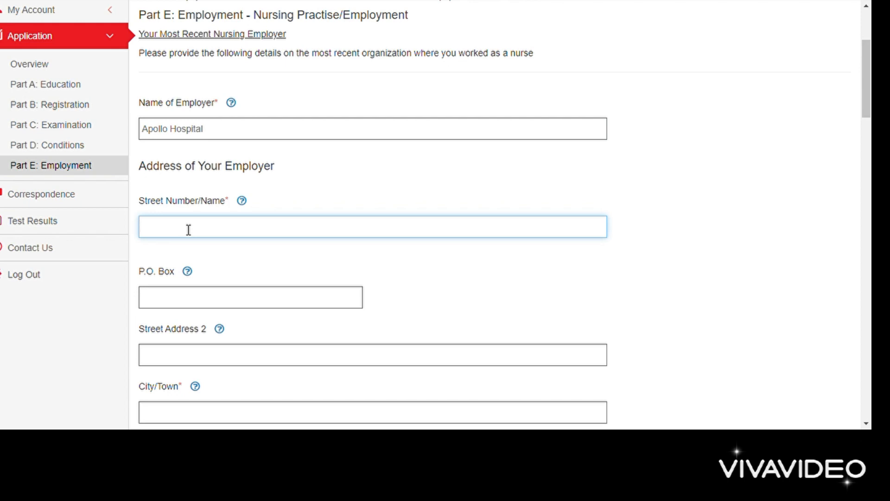
pyautogui.write('34')
pyautogui.scroll(-2, 187, 230)
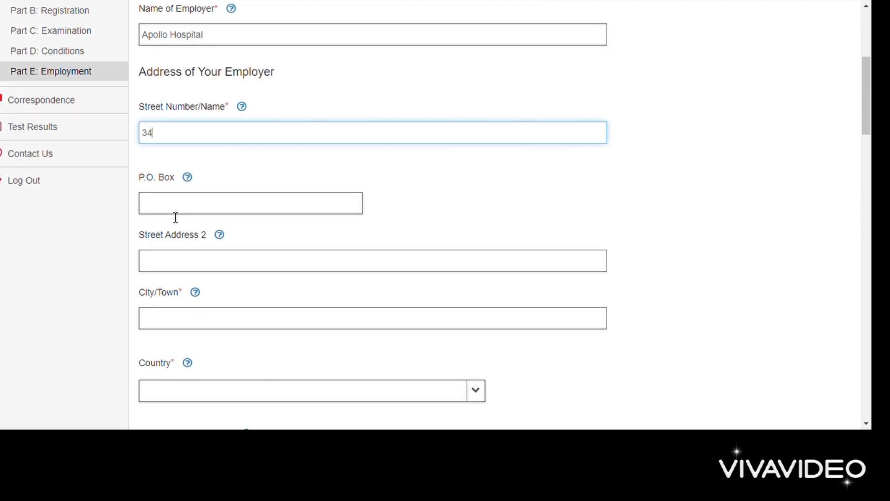
pyautogui.click(167, 265)
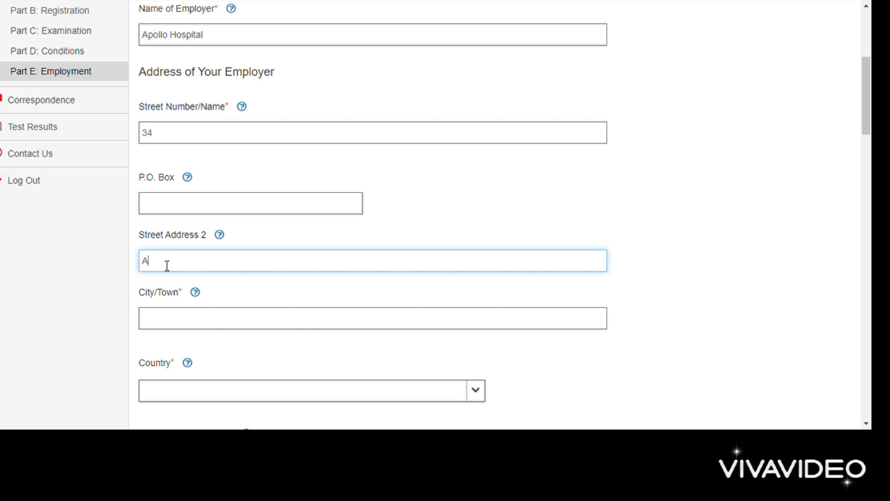
pyautogui.write('Ahmedabad road')
pyautogui.scroll(-2, 168, 265)
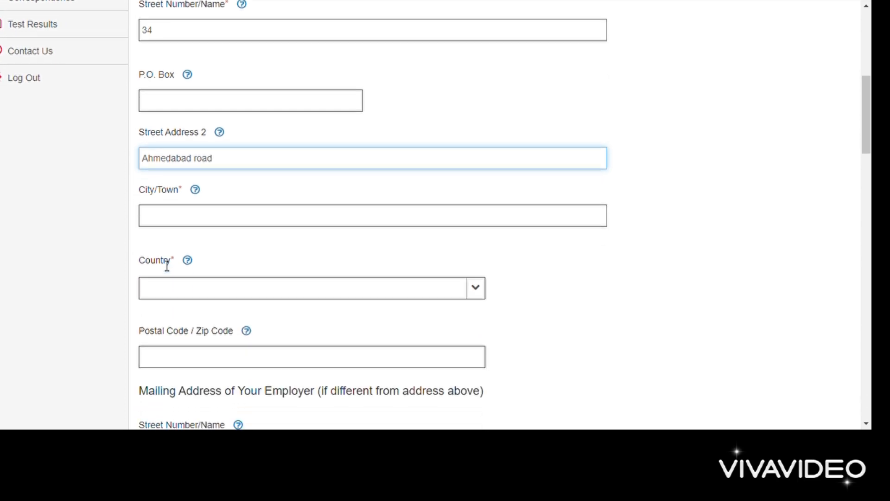
pyautogui.click(161, 225)
pyautogui.write('Ahmedabad')
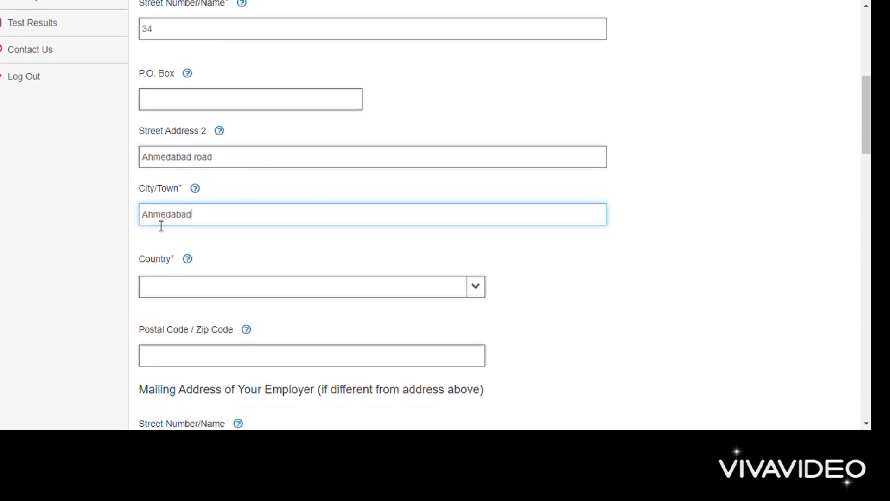
# Step: Set the employer's country to India and postal code to 1234
pyautogui.scroll(-1, 161, 226)
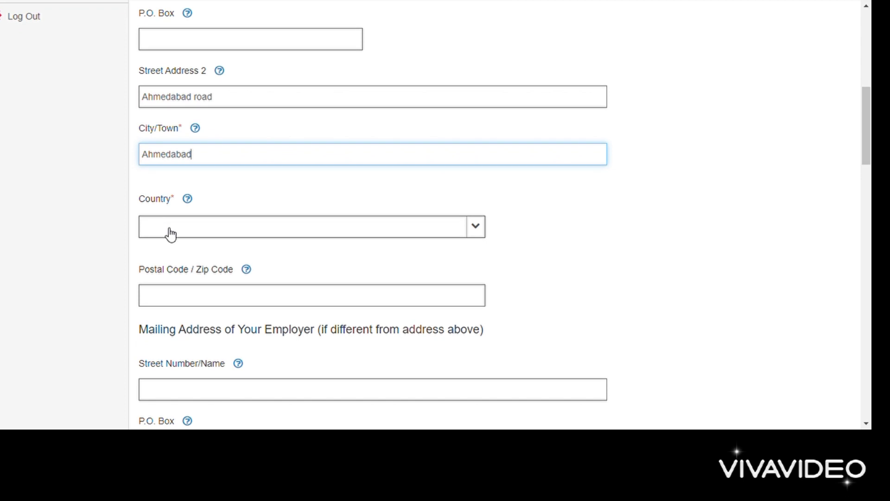
pyautogui.click(167, 231)
pyautogui.scroll(-3, 172, 294)
pyautogui.scroll(-15, 172, 294)
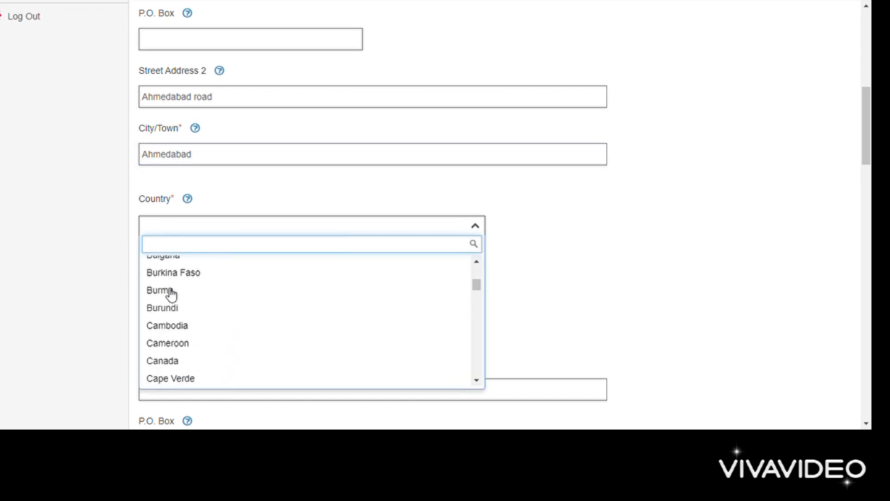
pyautogui.scroll(-15, 172, 294)
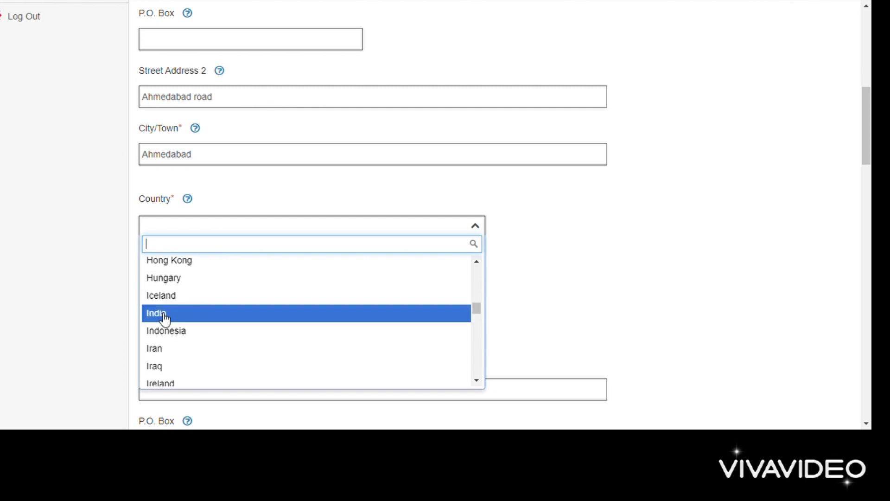
pyautogui.click(167, 313)
pyautogui.scroll(-3, 167, 318)
pyautogui.click(173, 243)
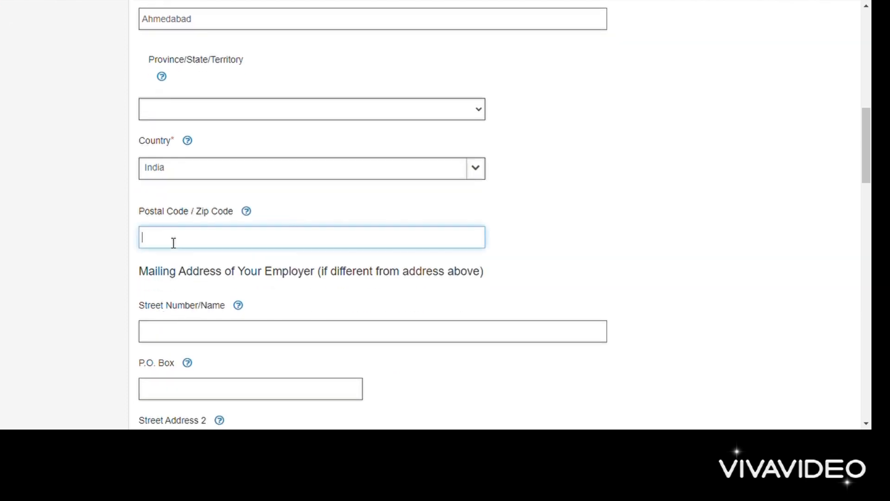
pyautogui.write('1234')
pyautogui.scroll(-3, 173, 242)
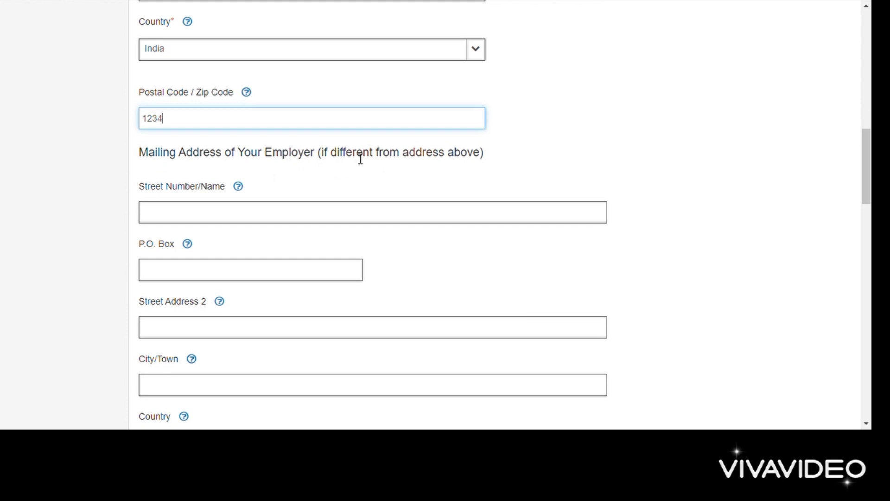
pyautogui.scroll(-3, 188, 206)
pyautogui.scroll(-9, 188, 206)
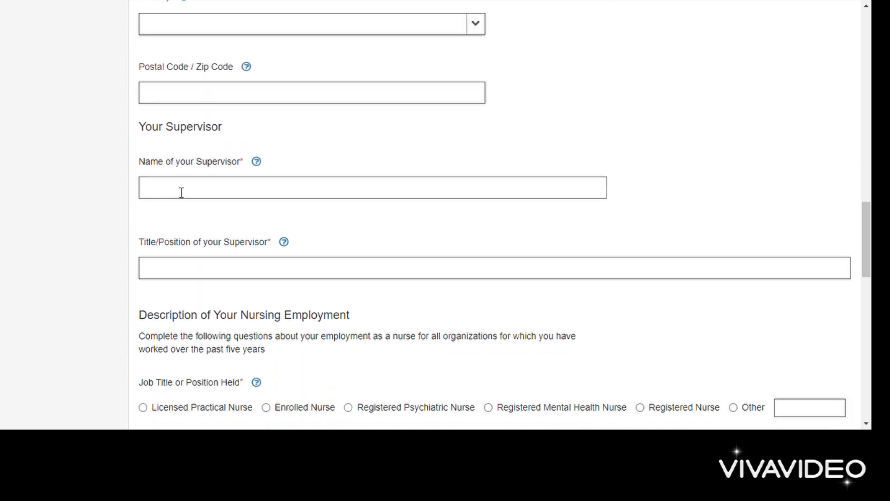
# Step: Enter the supervisor's name, correcting the typing mistakes along the way
pyautogui.click(181, 193)
pyautogui.write('APOLLO')
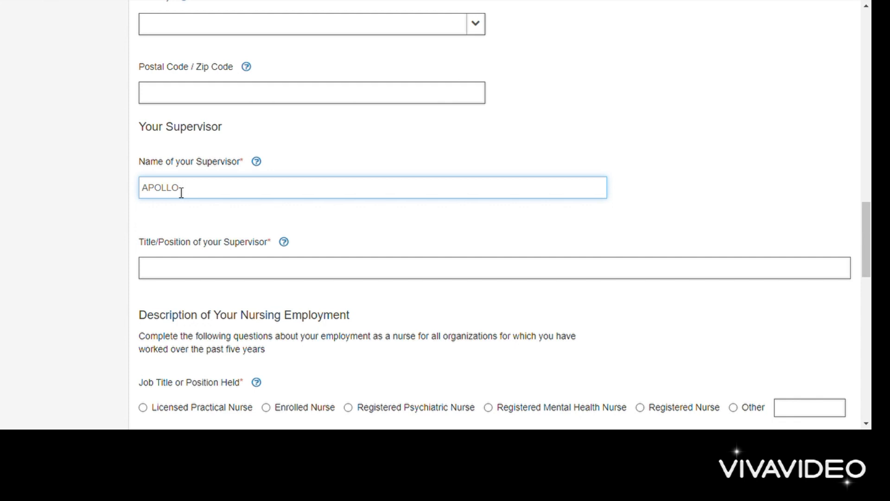
pyautogui.press('BackSpace')
pyautogui.press('BackSpace')
pyautogui.press('BackSpace')
pyautogui.press('BackSpace')
pyautogui.press('BackSpace')
pyautogui.write('mR')
pyautogui.press('BackSpace')
pyautogui.press('BackSpace')
pyautogui.press('BackSpace')
pyautogui.write('MR. Pa')
pyautogui.write('tel')
pyautogui.scroll(-3, 182, 192)
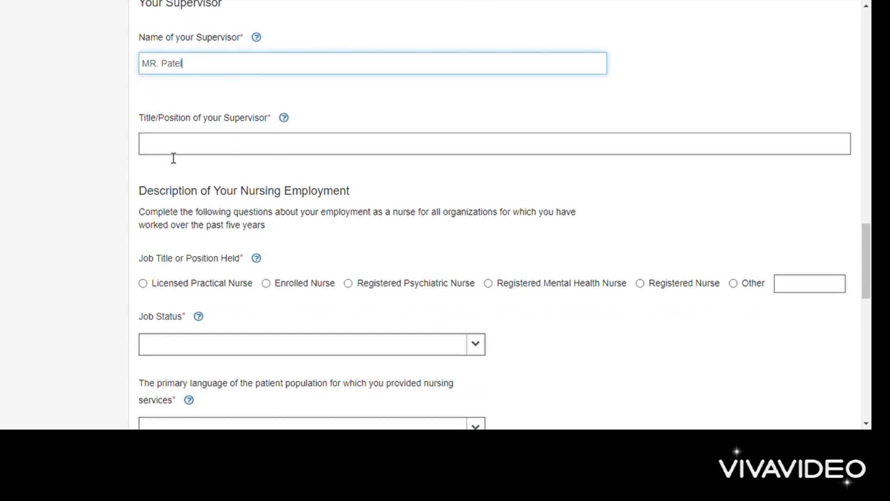
# Step: Enter 'Nursing Supritendent' as the supervisor's title/position
pyautogui.click(174, 153)
pyautogui.write('N')
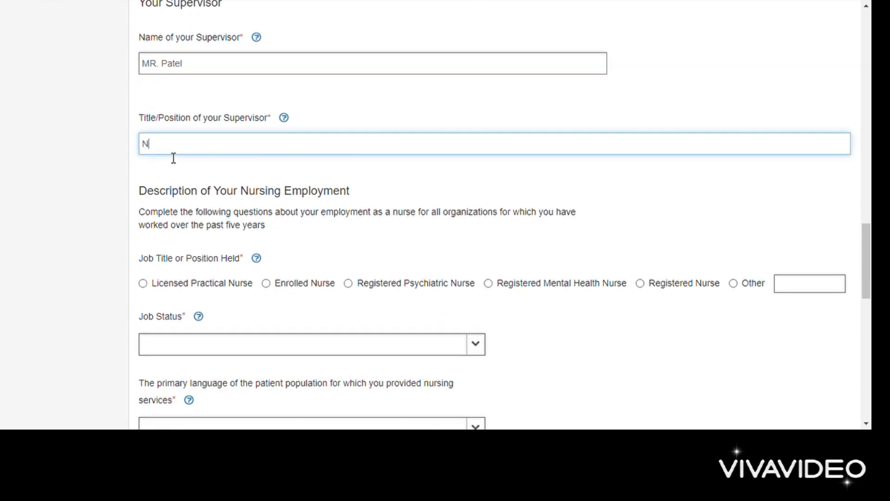
pyautogui.write('ursing Supritendent')
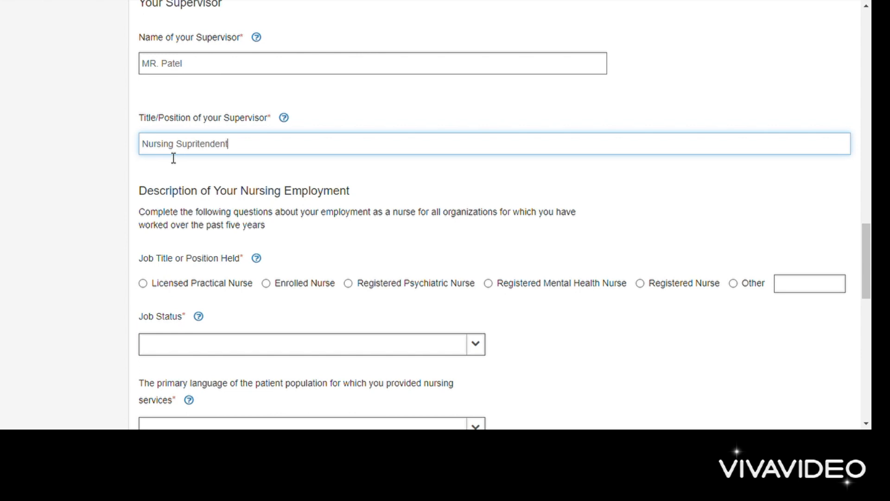
pyautogui.scroll(-2, 312, 159)
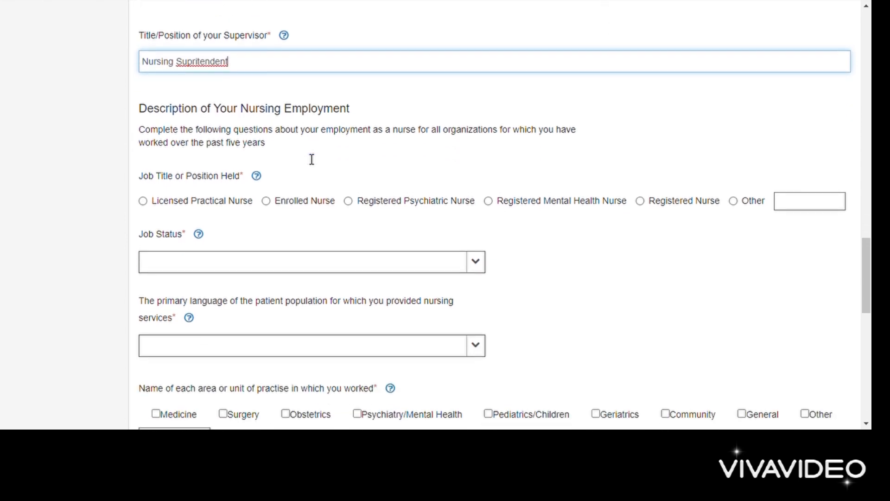
pyautogui.scroll(-2, 312, 159)
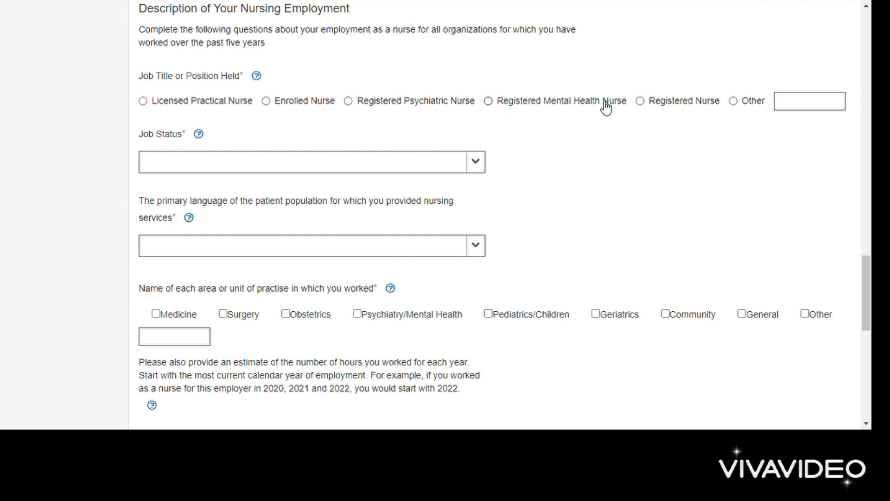
# Step: Set the job to Registered Nurse, Full-time, with Gujarati as the patient language
pyautogui.click(641, 101)
pyautogui.click(478, 165)
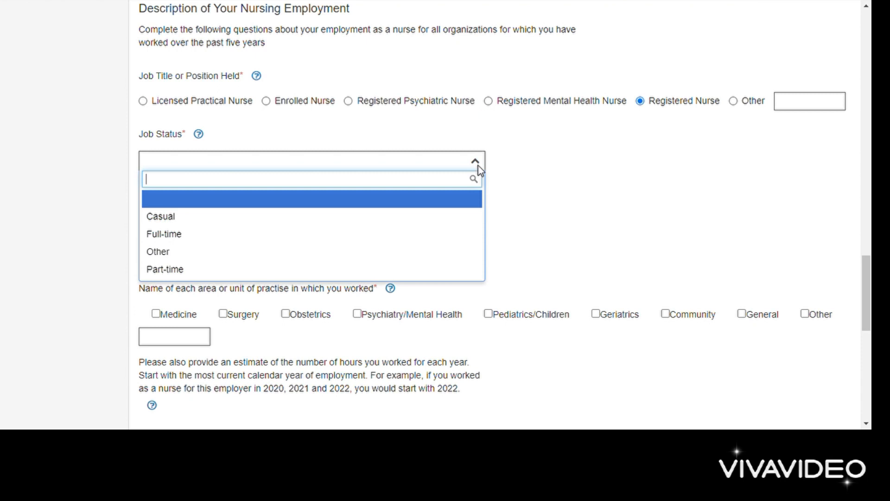
pyautogui.click(174, 234)
pyautogui.scroll(-1, 178, 247)
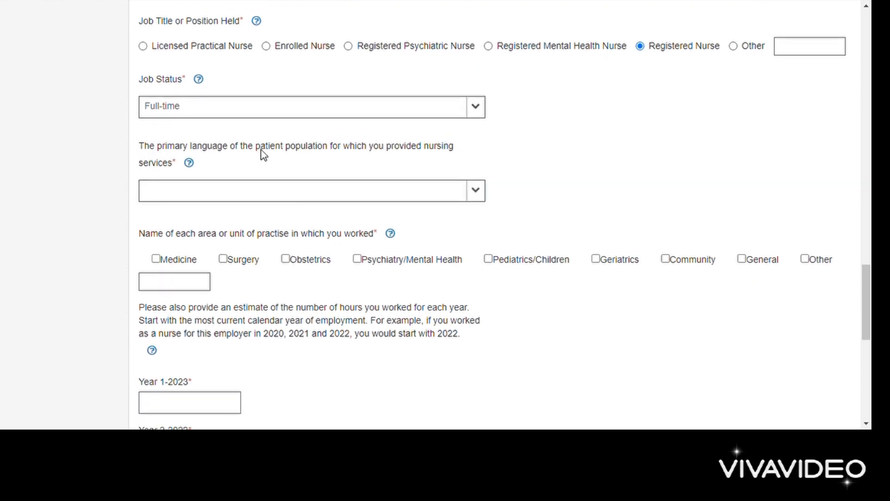
pyautogui.click(418, 198)
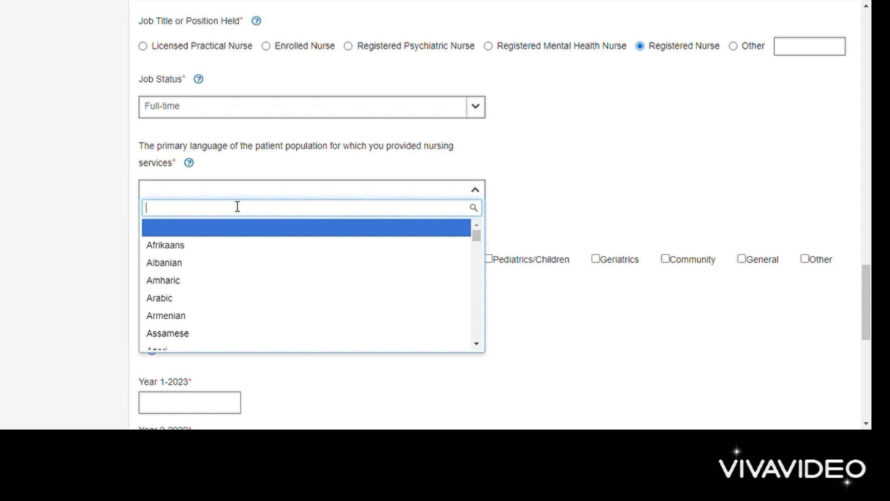
pyautogui.write('guj')
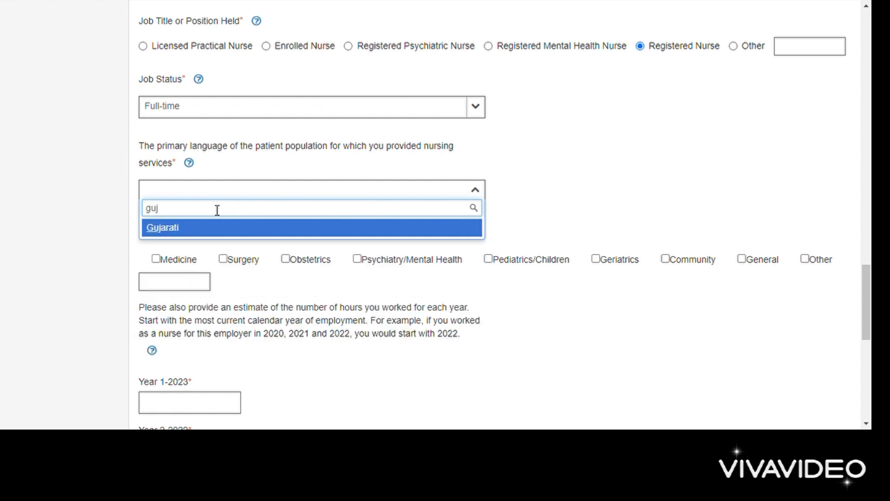
pyautogui.click(190, 232)
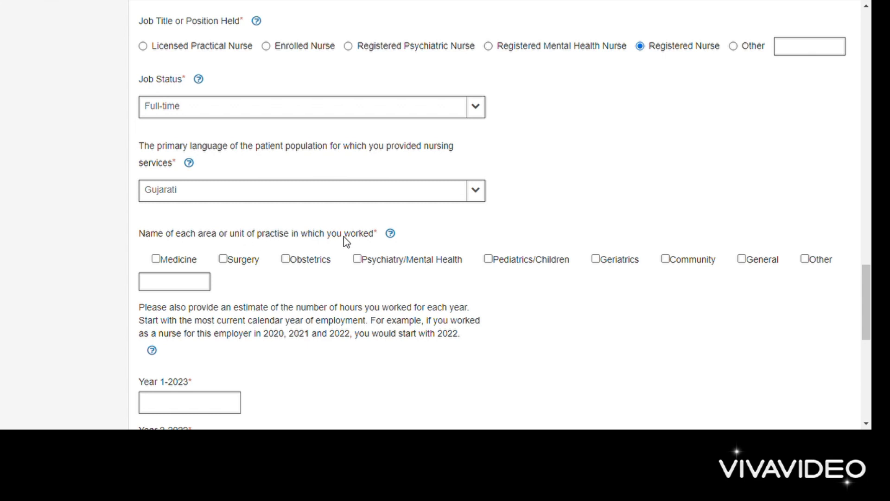
# Step: Tick Medicine, Psychiatry/Mental Health and Geriatrics as the practice areas
pyautogui.scroll(-2, 394, 238)
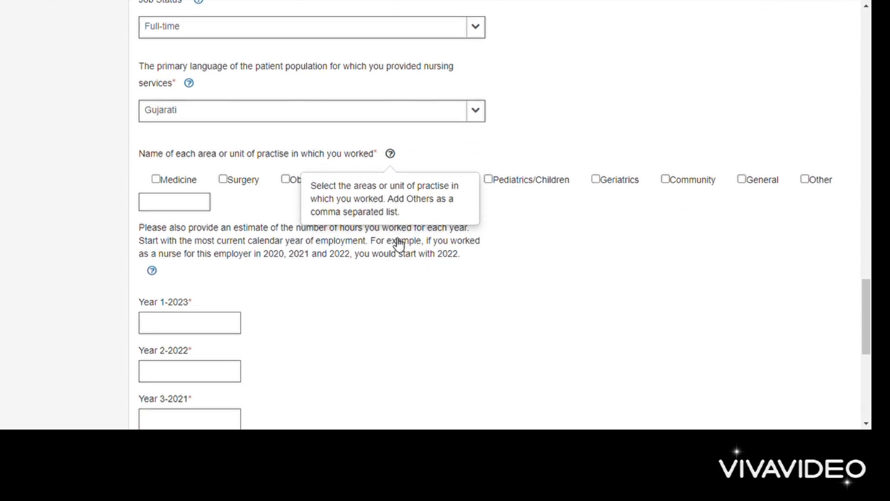
pyautogui.click(156, 177)
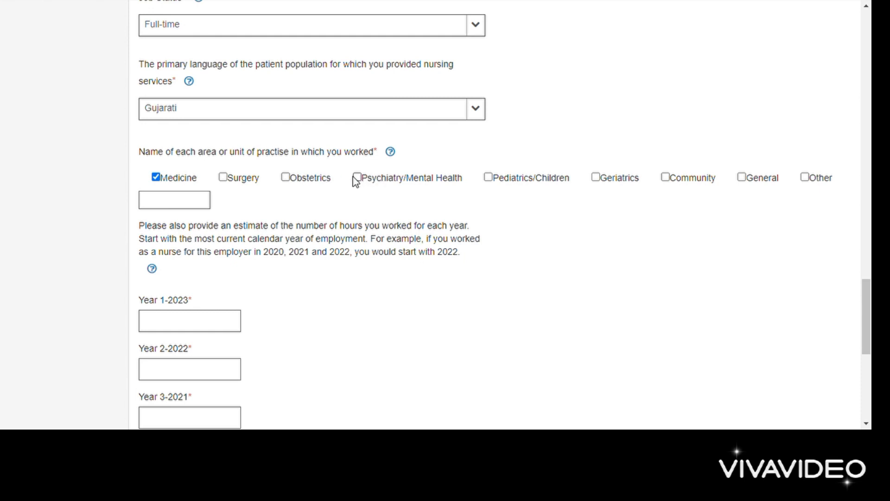
pyautogui.click(596, 177)
pyautogui.click(816, 179)
pyautogui.scroll(-1, 493, 221)
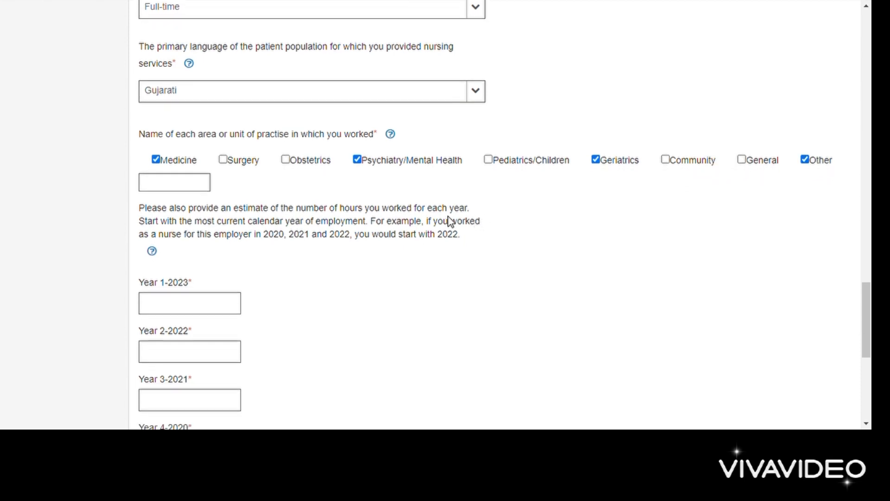
pyautogui.scroll(-1, 346, 210)
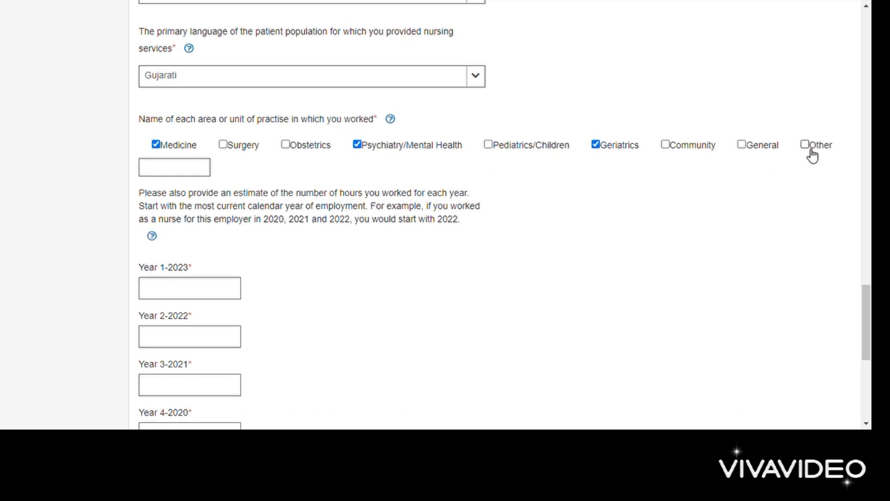
pyautogui.scroll(-3, 328, 238)
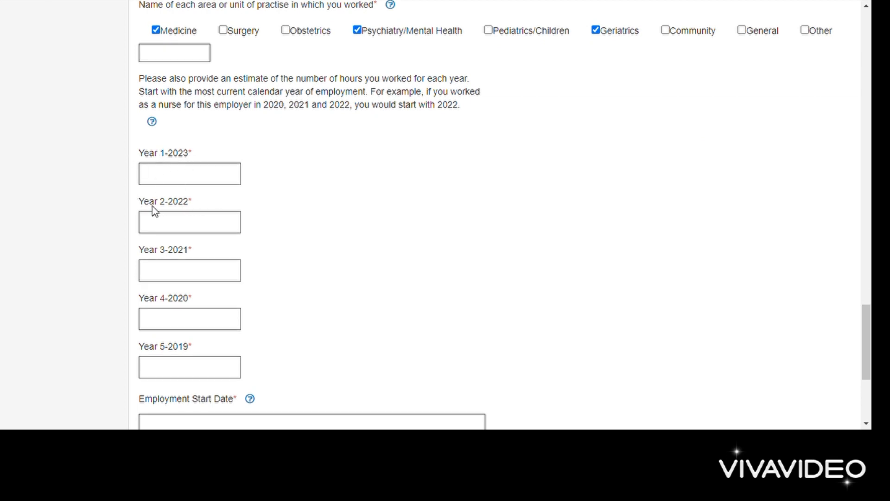
# Step: Fill the Year 1–5 hour fields (2023, 2022, 2021, 2020, 2019) with 1920 each
pyautogui.scroll(-2, 194, 262)
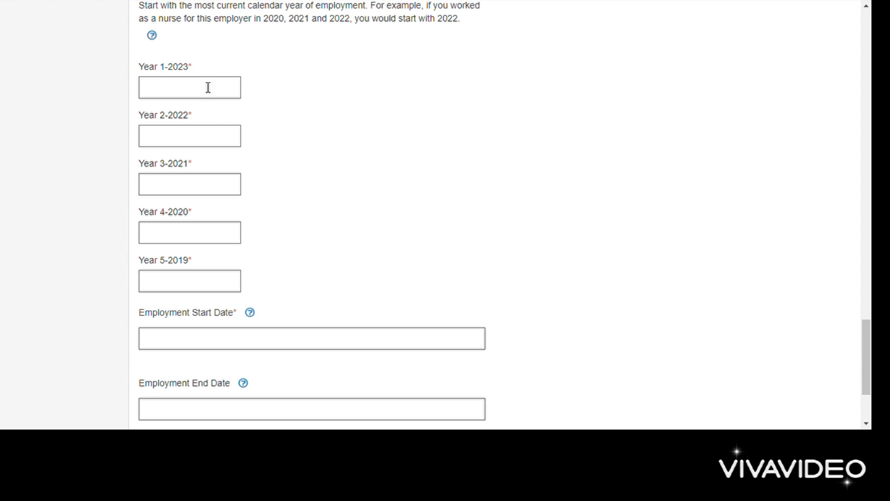
pyautogui.scroll(2, 207, 87)
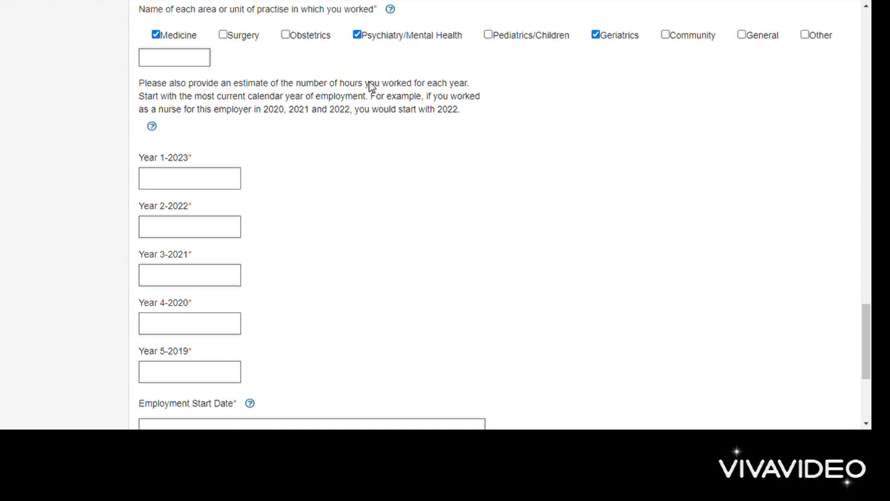
pyautogui.click(171, 187)
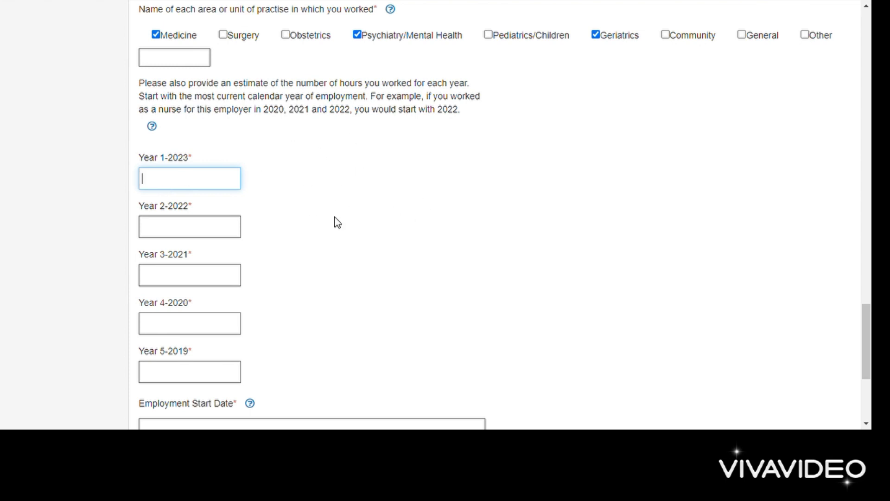
pyautogui.click(421, 268)
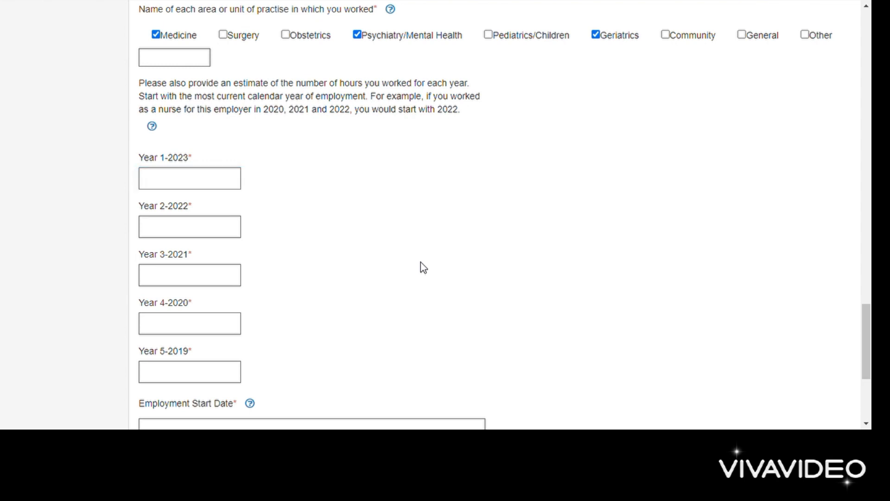
pyautogui.press('Tab')
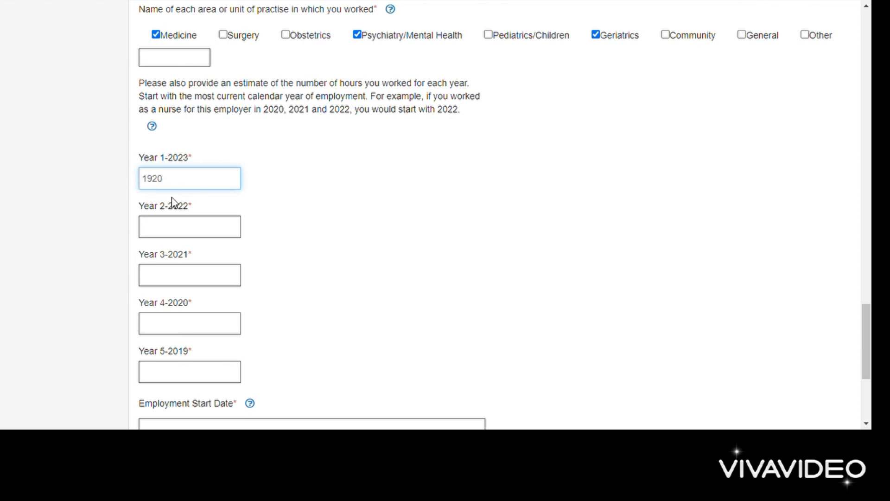
pyautogui.click(161, 236)
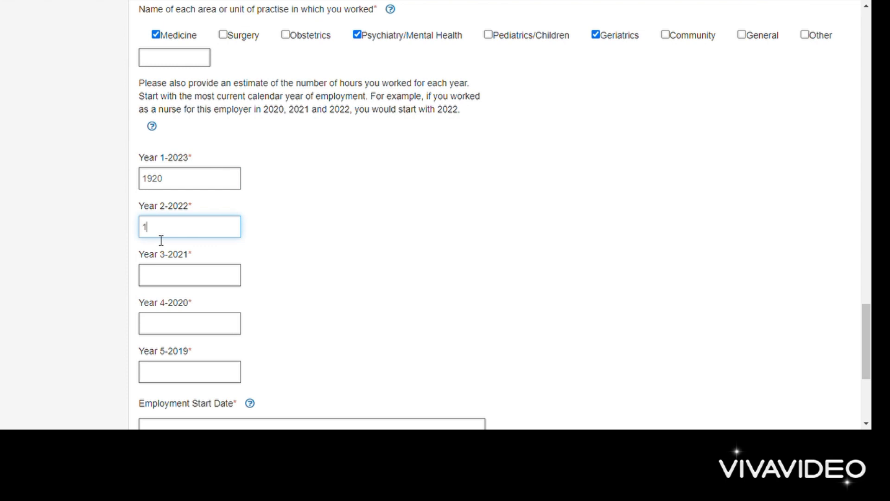
pyautogui.click(171, 279)
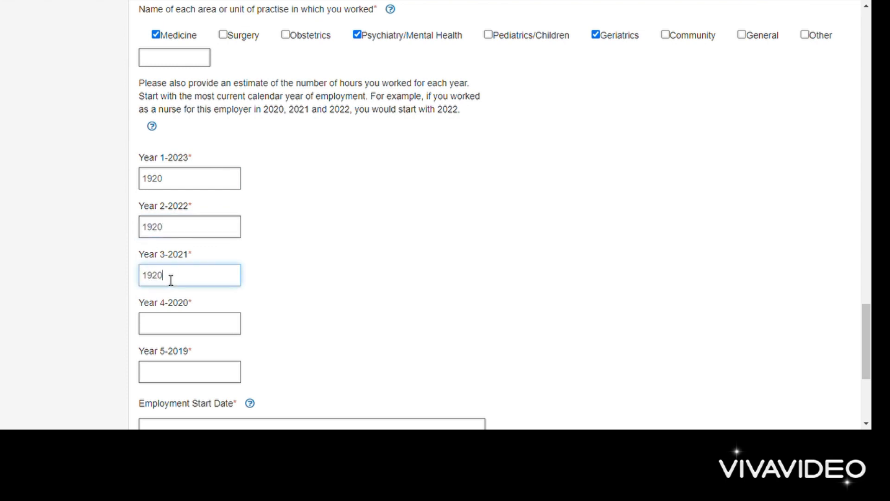
pyautogui.click(159, 327)
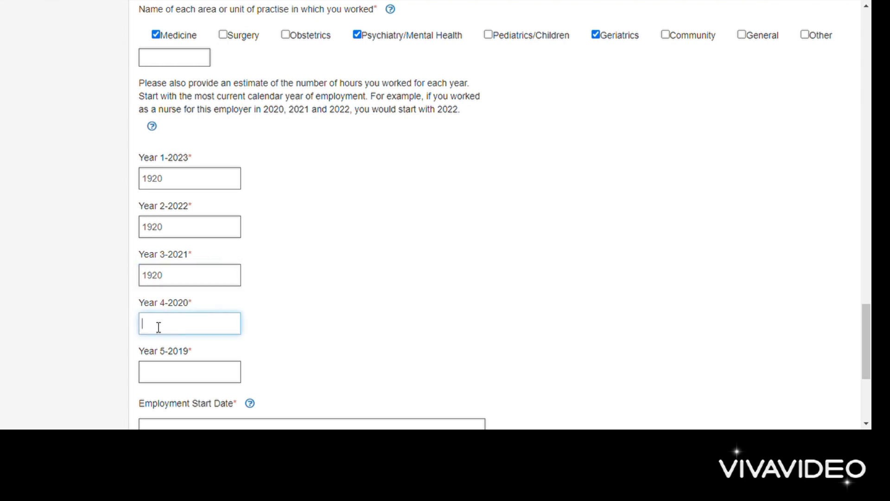
pyautogui.scroll(-1, 158, 327)
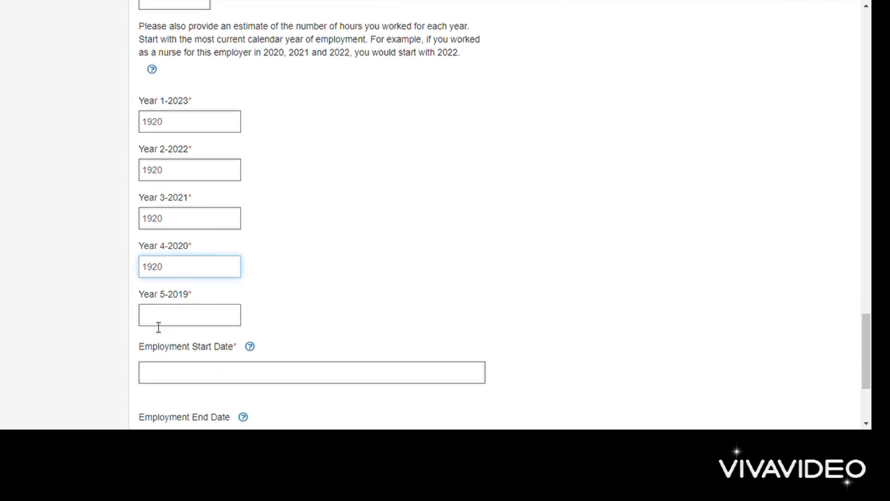
pyautogui.click(165, 315)
pyautogui.write('1920')
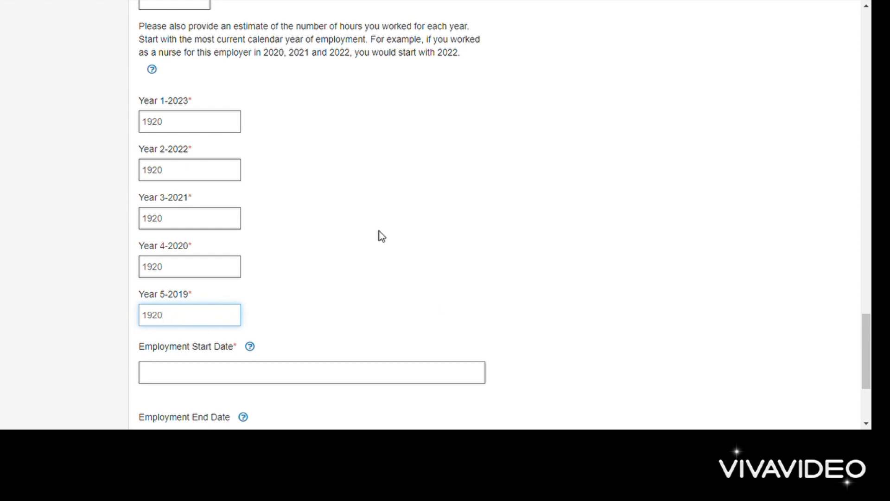
pyautogui.click(225, 366)
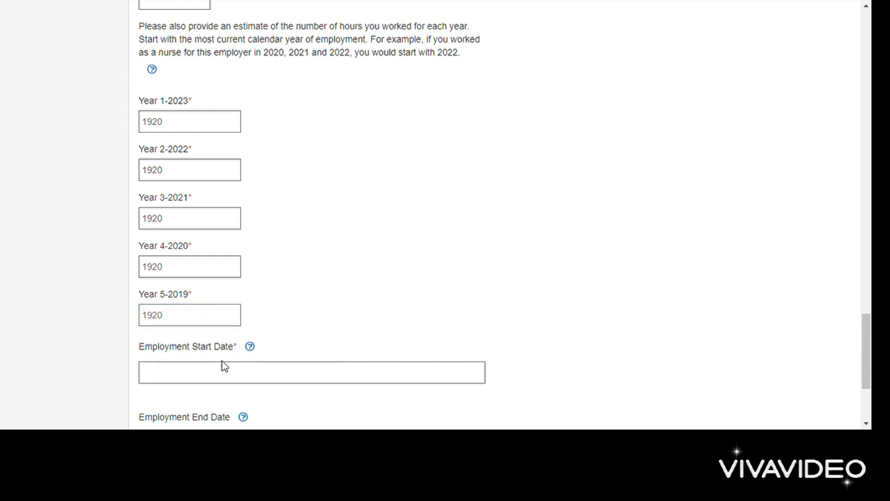
pyautogui.scroll(-2, 224, 366)
# Step: Set the employment start date to 20-Dec-2021 using the date picker
pyautogui.click(203, 277)
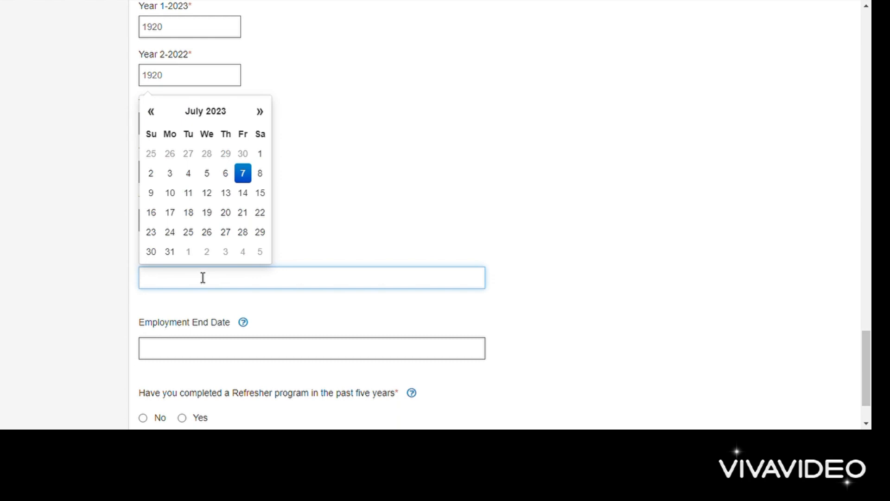
pyautogui.click(222, 113)
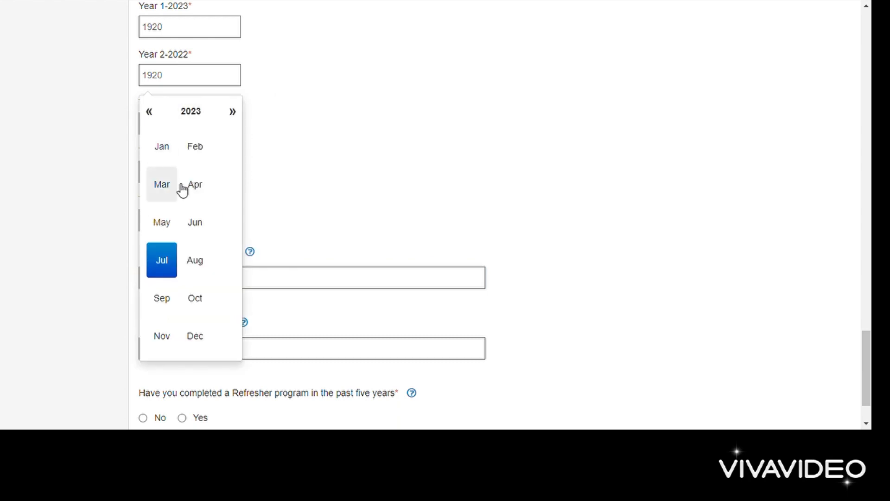
pyautogui.click(180, 113)
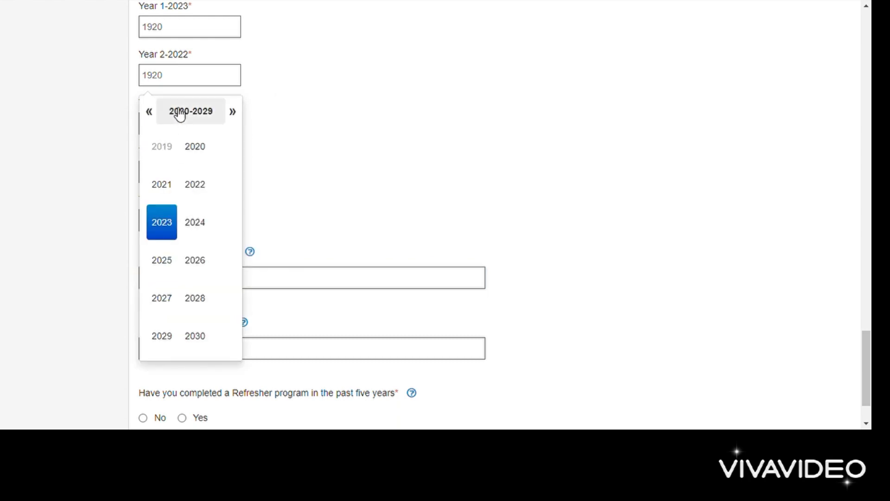
pyautogui.click(169, 192)
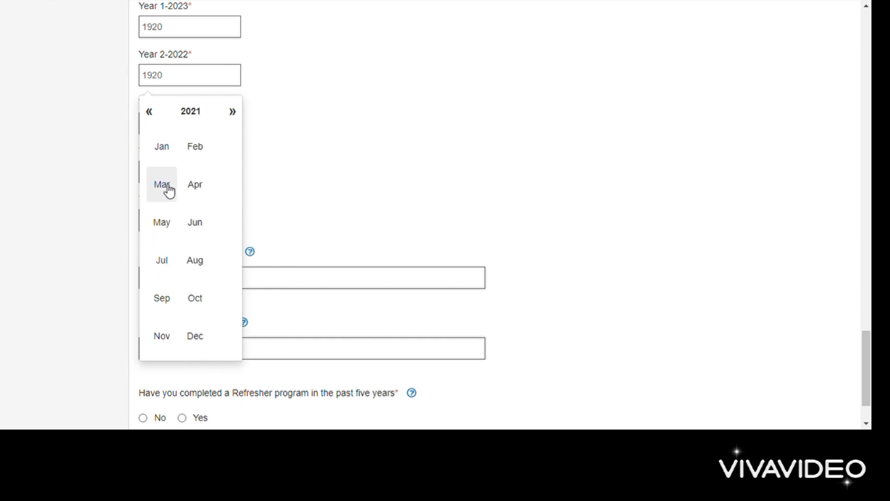
pyautogui.click(197, 337)
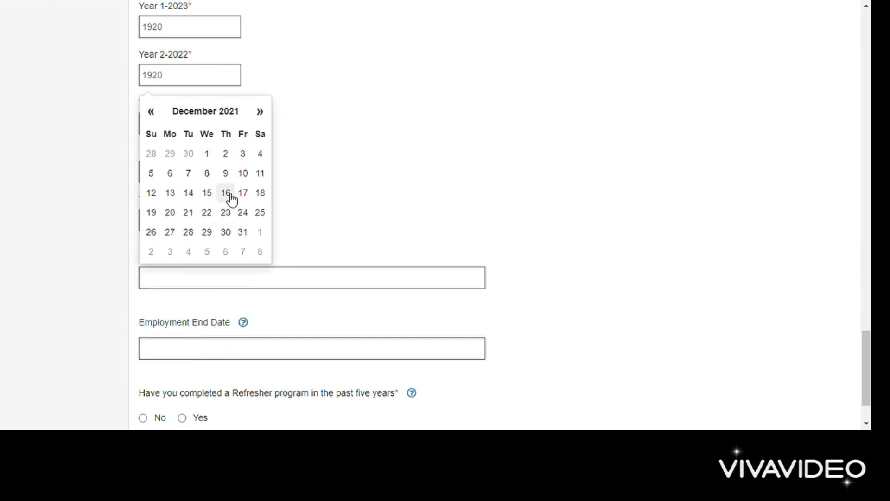
pyautogui.click(171, 213)
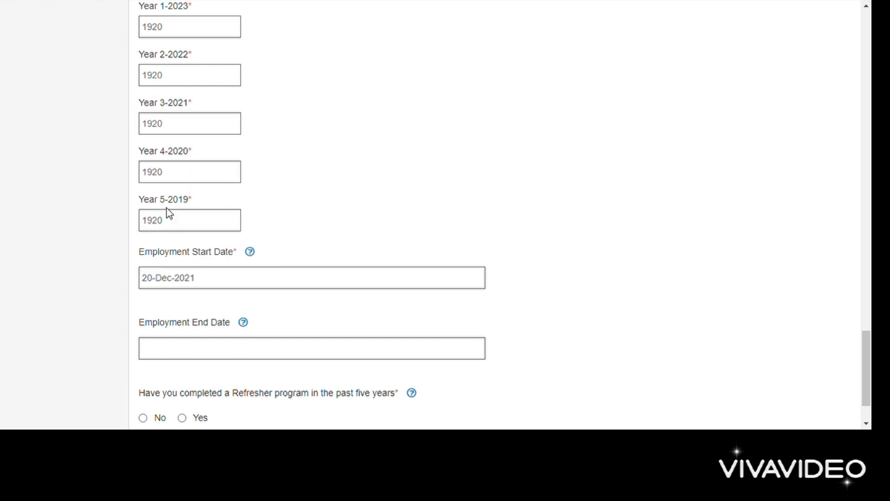
# Step: Answer No to the refresher program question
pyautogui.scroll(-2, 250, 290)
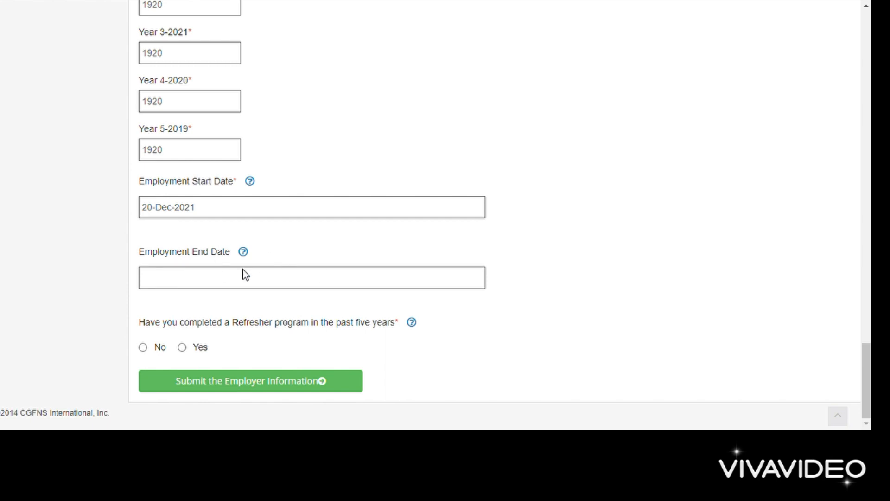
pyautogui.moveTo(248, 259)
pyautogui.click(182, 348)
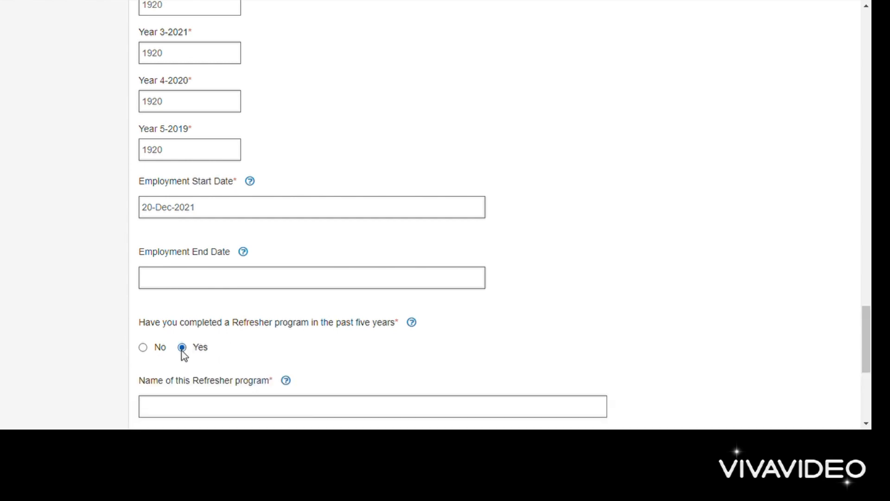
pyautogui.click(143, 348)
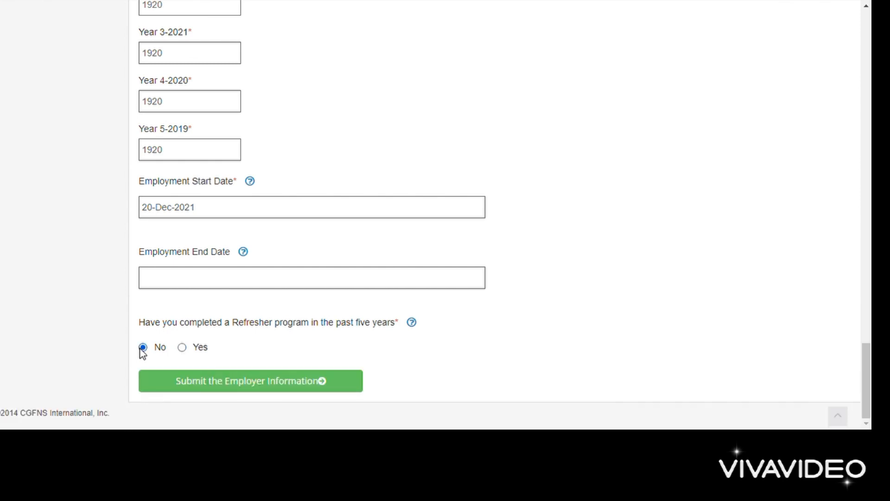
# Step: Choose Gujarat as the employer's province and submit the Apollo Hospital employer information
pyautogui.click(248, 387)
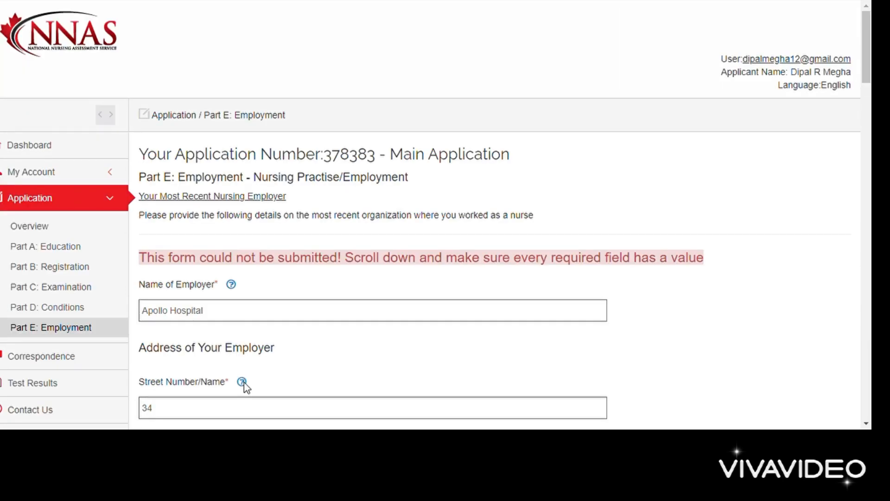
pyautogui.scroll(-10, 460, 268)
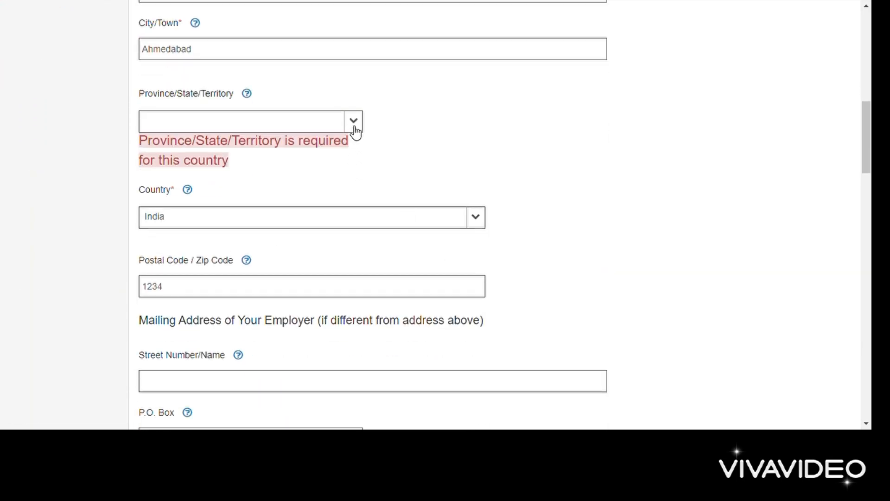
pyautogui.click(353, 124)
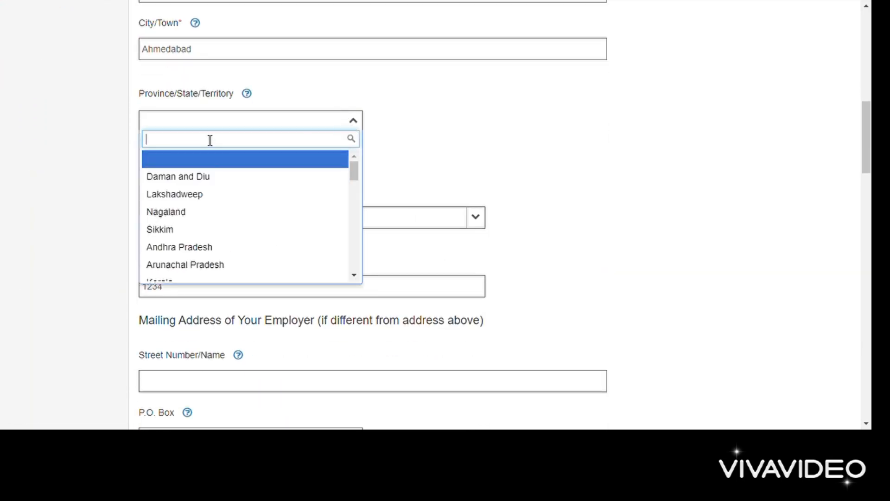
pyautogui.write('guj')
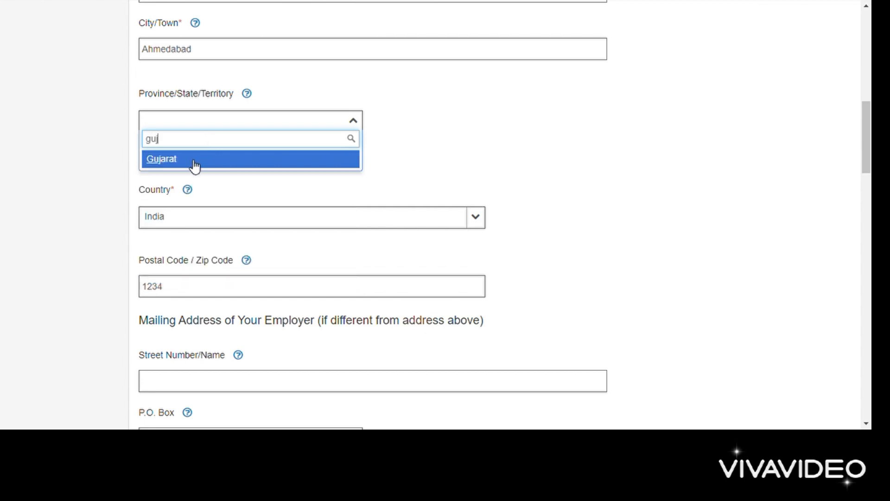
pyautogui.click(196, 162)
pyautogui.scroll(-20, 399, 207)
pyautogui.scroll(-10, 399, 207)
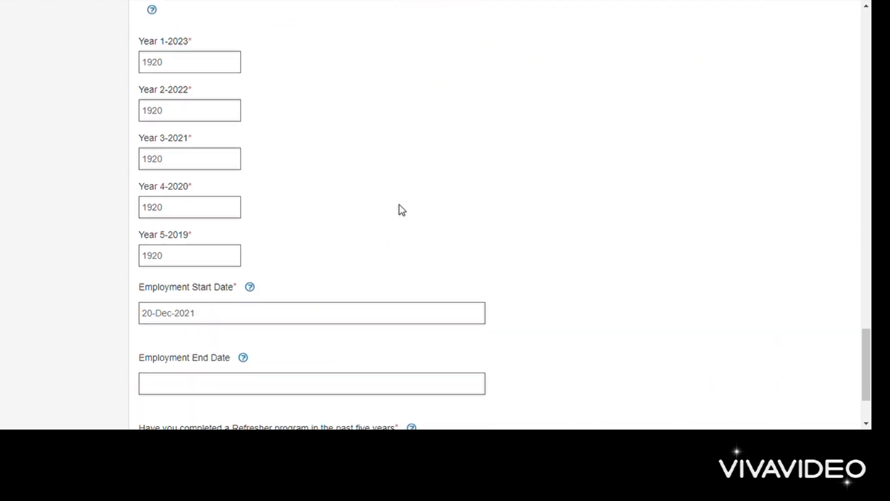
pyautogui.click(238, 386)
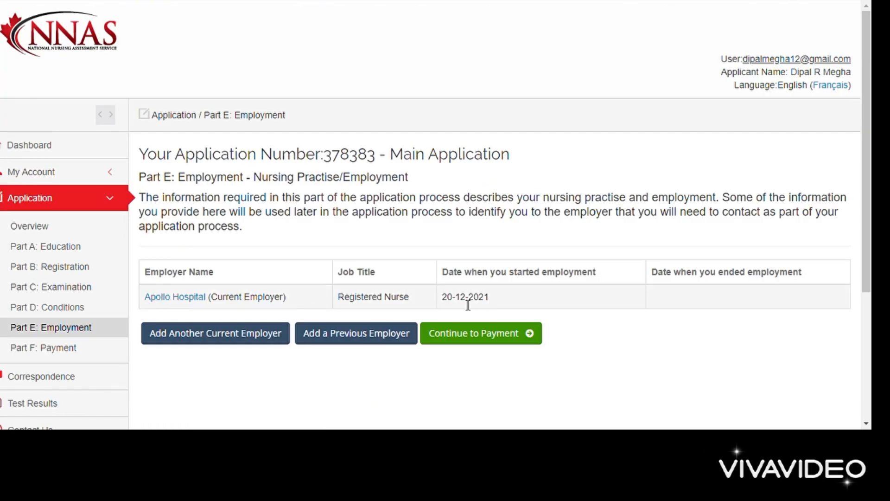
# Step: Review the Part F payment terms and accept them to proceed to the $650 (US) payment
pyautogui.click(486, 342)
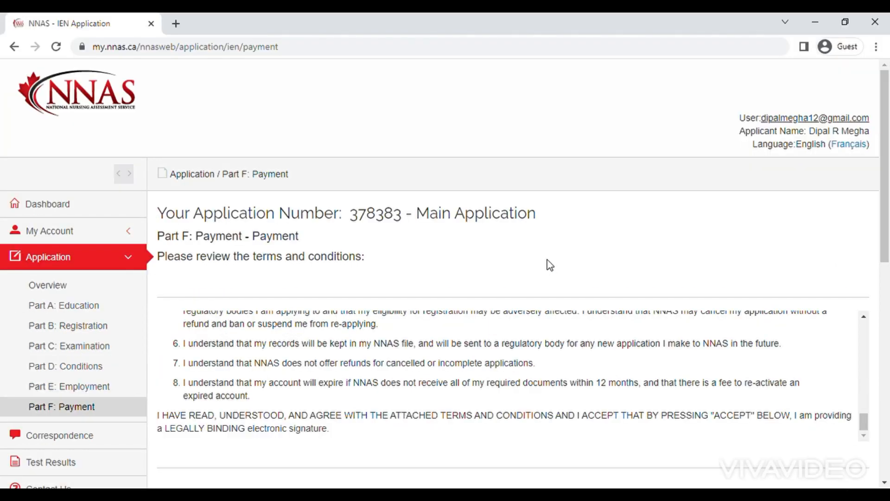
pyautogui.scroll(-1, 549, 265)
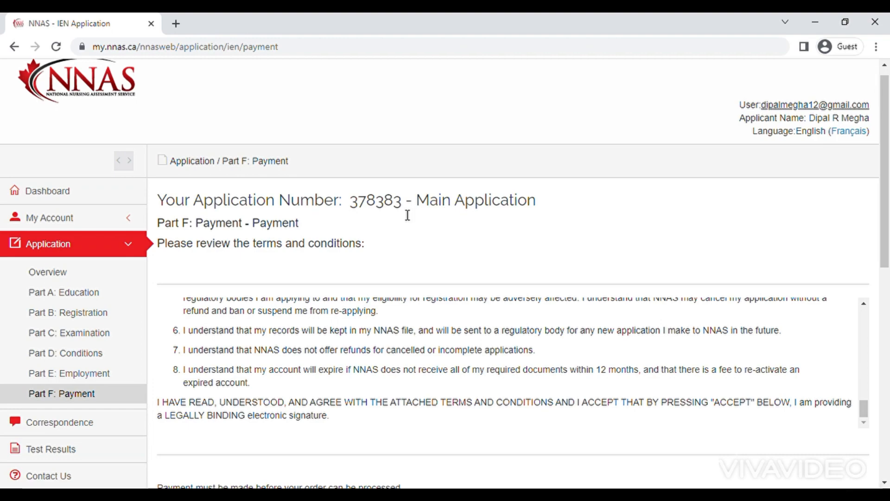
pyautogui.scroll(-1, 402, 214)
pyautogui.scroll(-2, 350, 172)
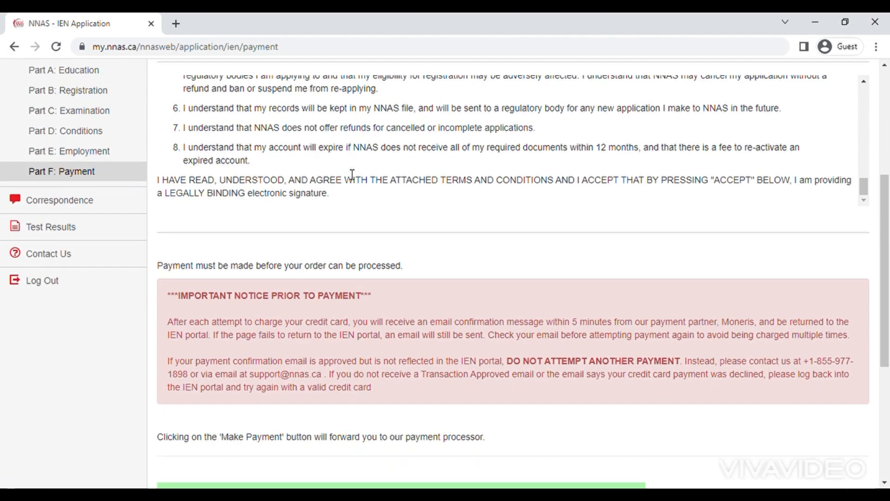
pyautogui.scroll(-1, 352, 174)
pyautogui.scroll(3, 353, 175)
pyautogui.scroll(1, 347, 238)
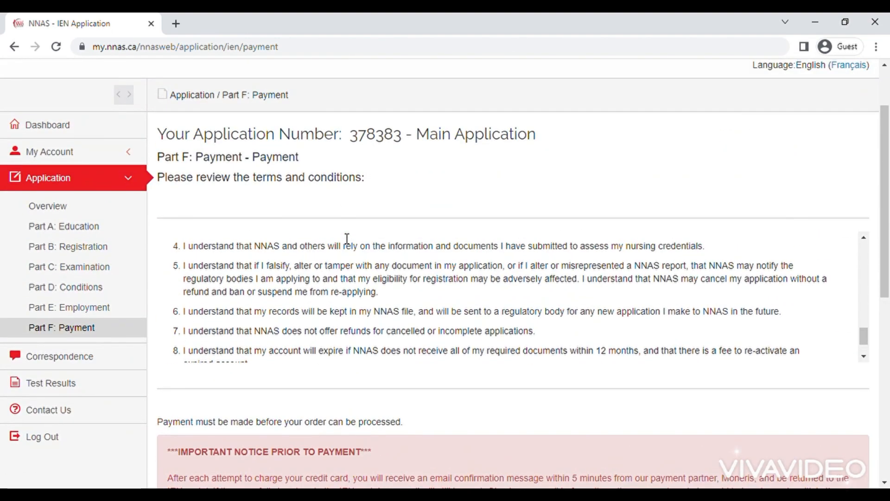
pyautogui.scroll(10, 347, 238)
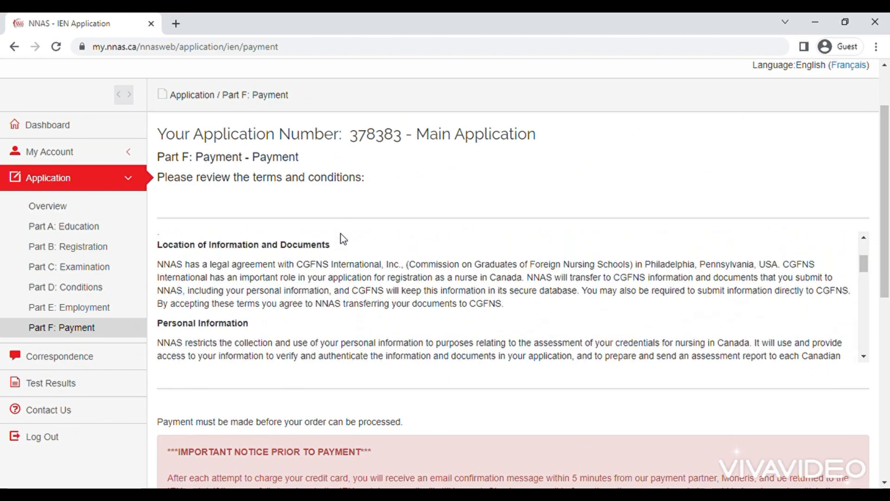
pyautogui.scroll(3, 344, 239)
pyautogui.scroll(-10, 345, 239)
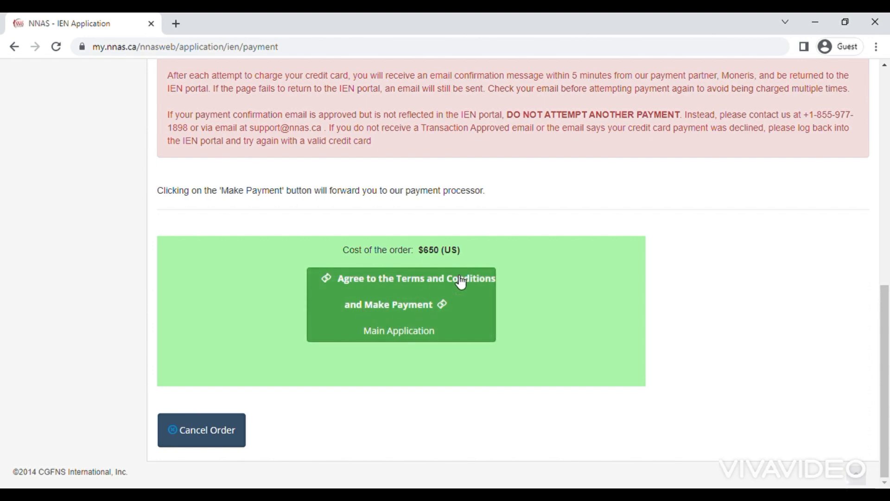
pyautogui.click(435, 325)
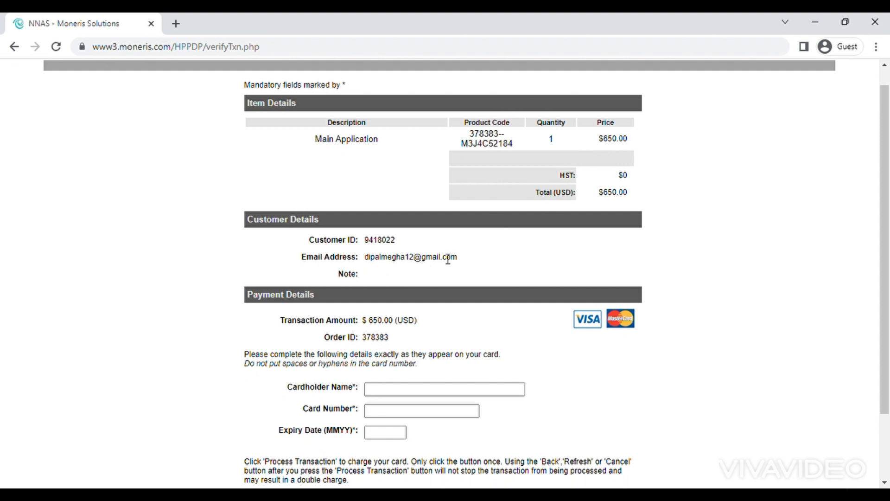
# Step: Scroll through the Moneris checkout to review the $650.00 order details and card fields
pyautogui.scroll(-1, 448, 260)
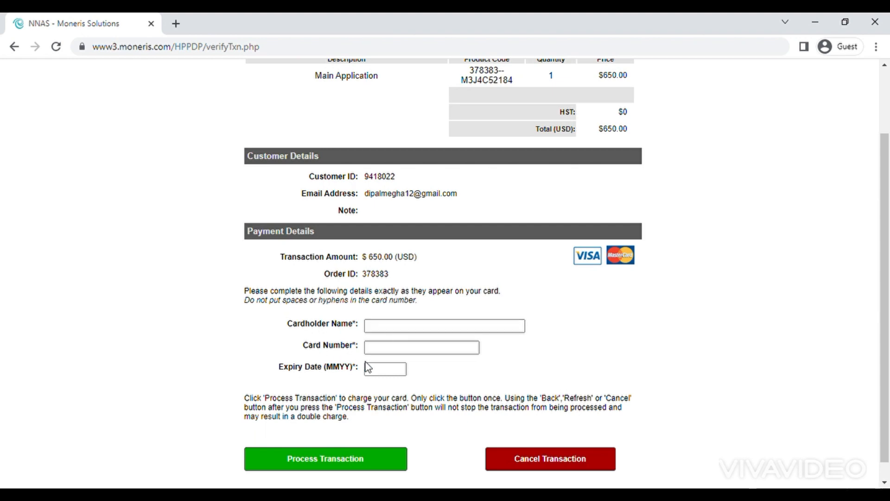
pyautogui.scroll(-1, 367, 368)
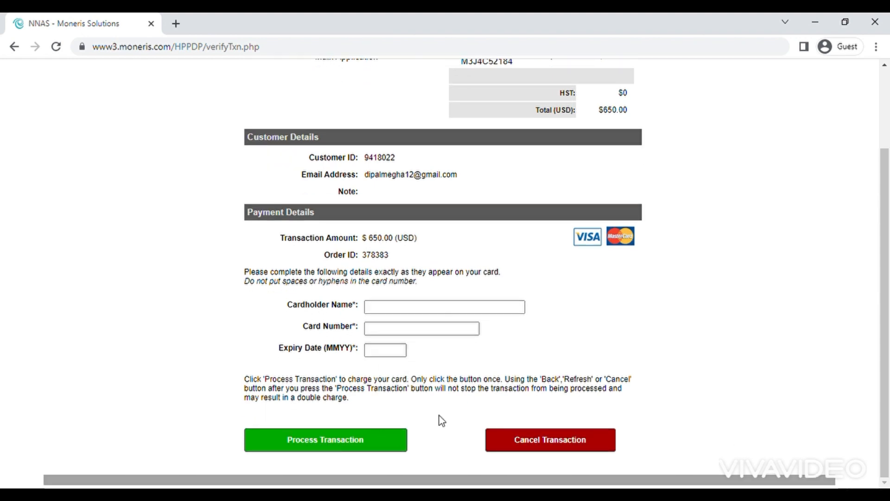
pyautogui.scroll(2, 739, 368)
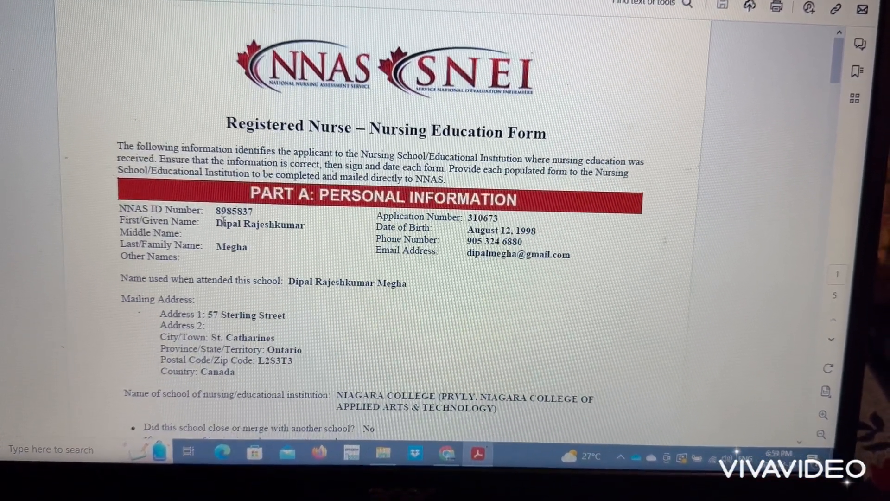
pyautogui.scroll(-5, 415, 247)
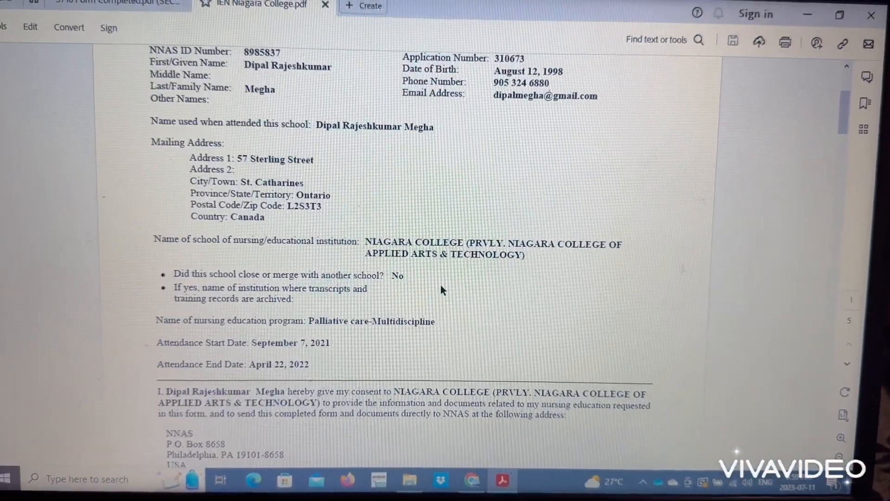
pyautogui.scroll(-1, 441, 283)
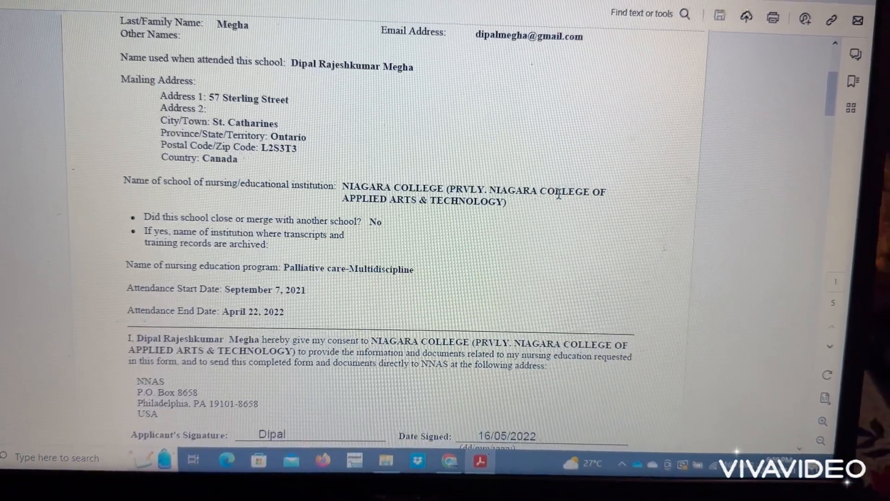
pyautogui.scroll(-3, 565, 190)
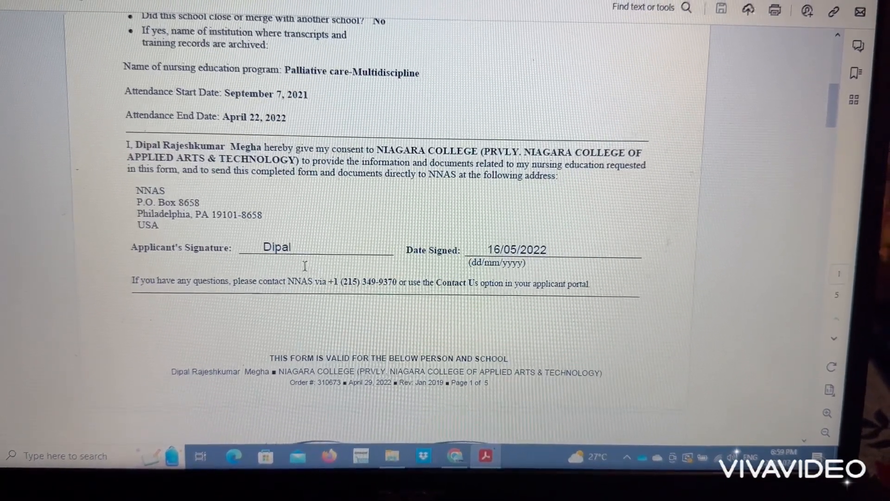
pyautogui.click(281, 238)
pyautogui.click(369, 229)
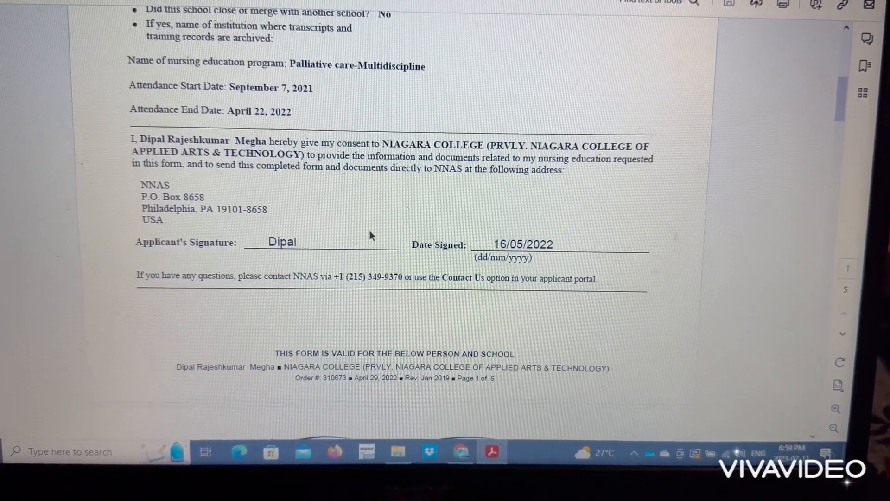
pyautogui.scroll(-1, 532, 260)
pyautogui.scroll(-4, 533, 261)
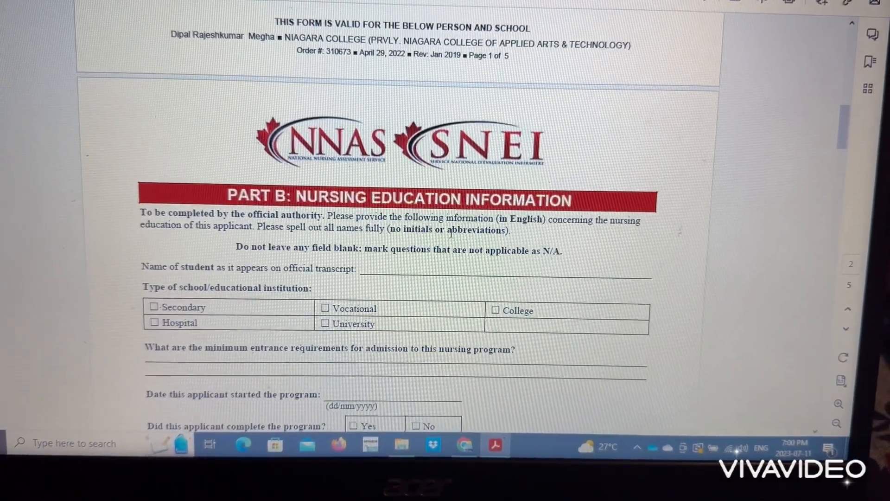
pyautogui.scroll(-5, 458, 292)
pyautogui.scroll(-15, 454, 301)
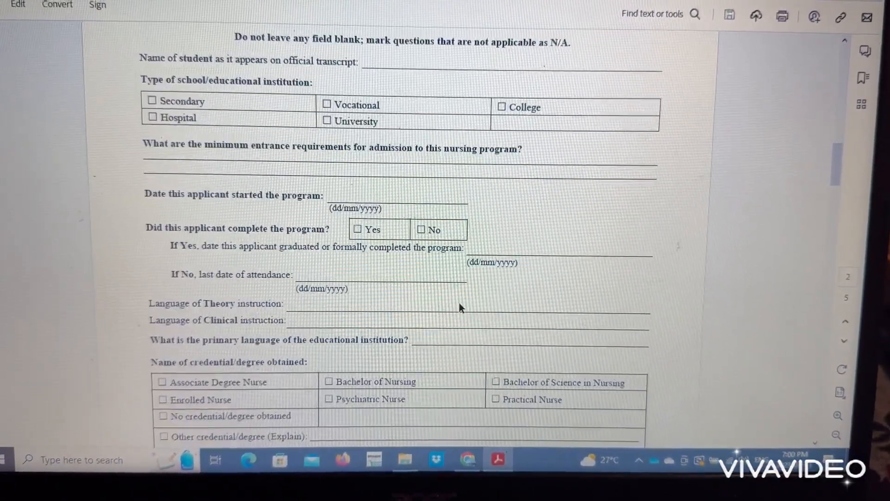
pyautogui.scroll(-7, 456, 310)
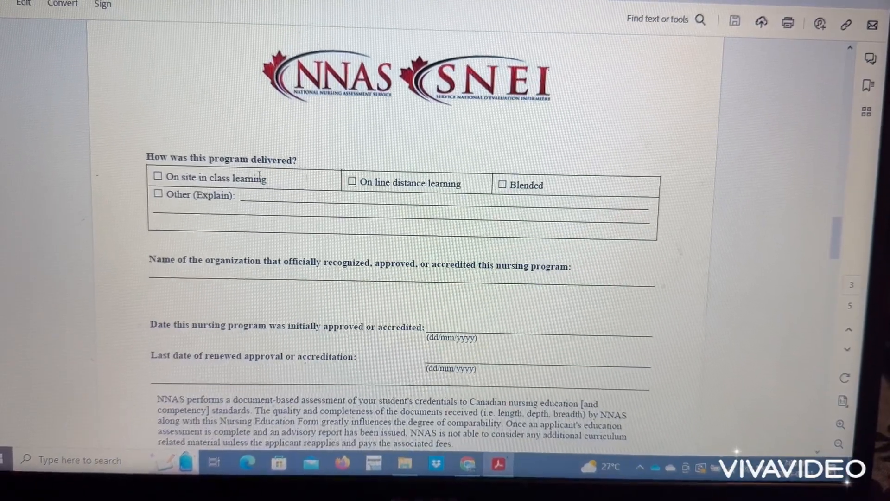
pyautogui.scroll(-6, 424, 204)
pyautogui.scroll(-15, 432, 208)
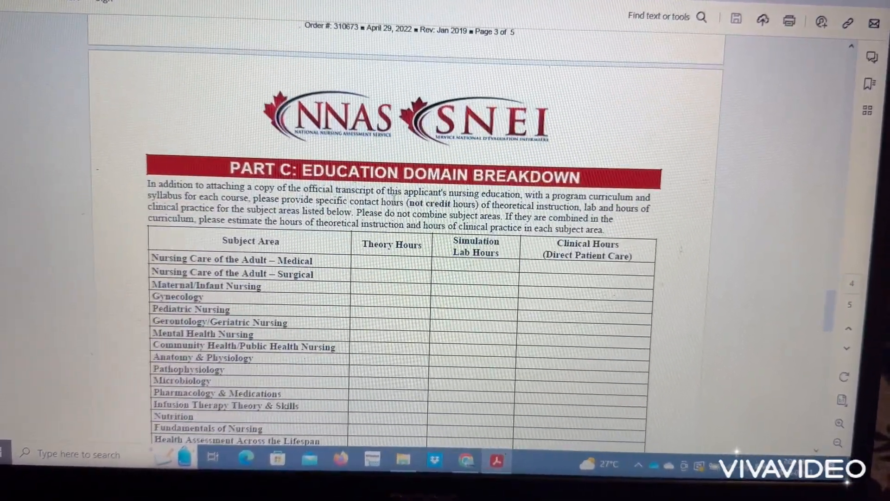
pyautogui.scroll(-15, 439, 248)
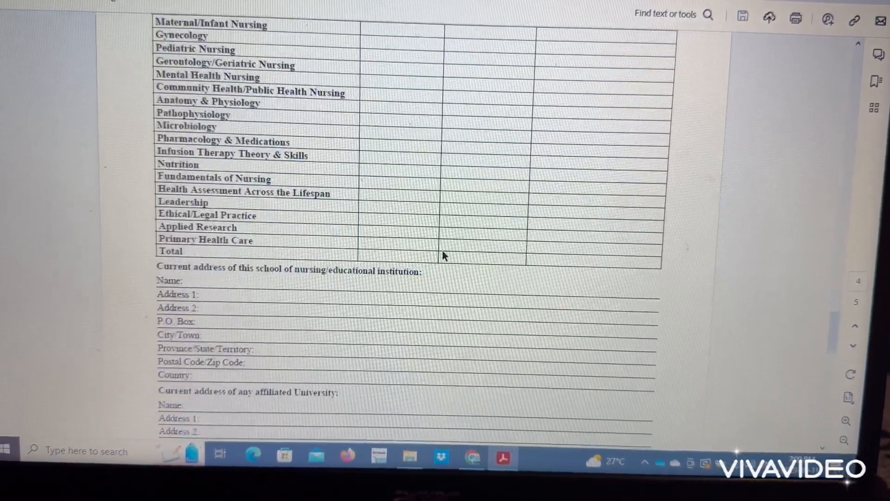
pyautogui.scroll(-6, 449, 268)
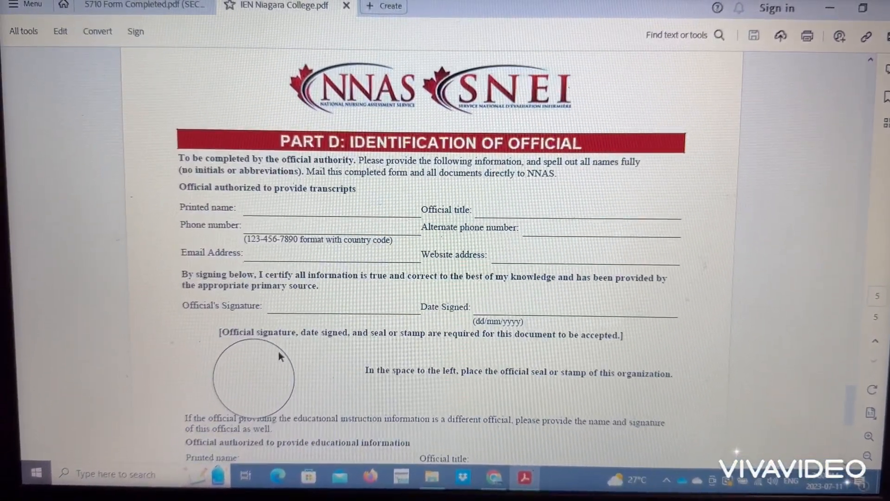
pyautogui.scroll(-8, 278, 366)
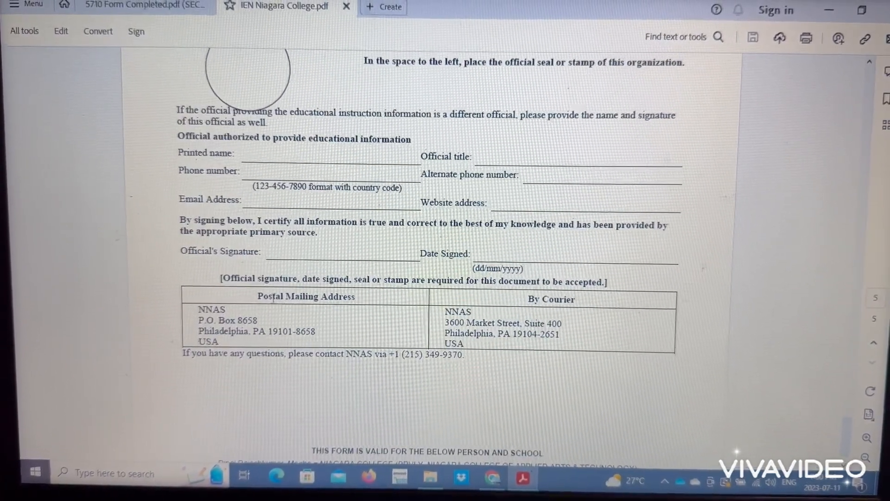
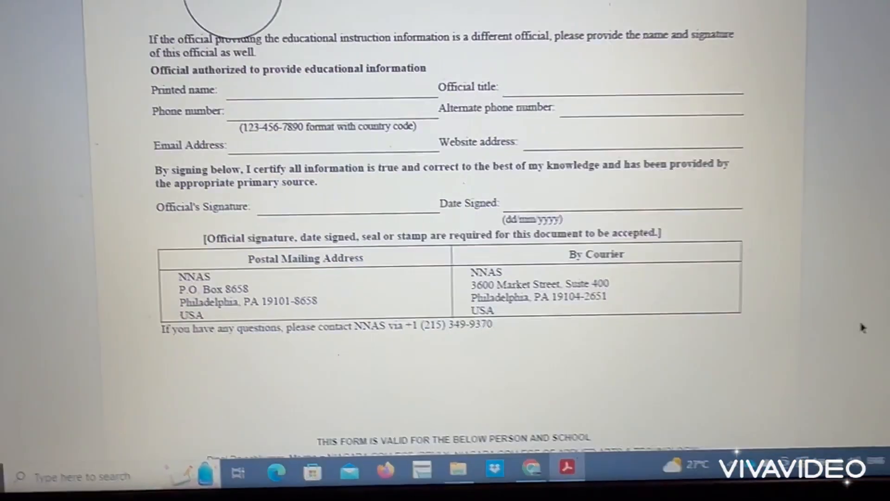
# Step: Scroll IEN Niagara College.pdf back up from Part D's official identification to Part C's Education Domain Breakdown
pyautogui.scroll(3, 814, 346)
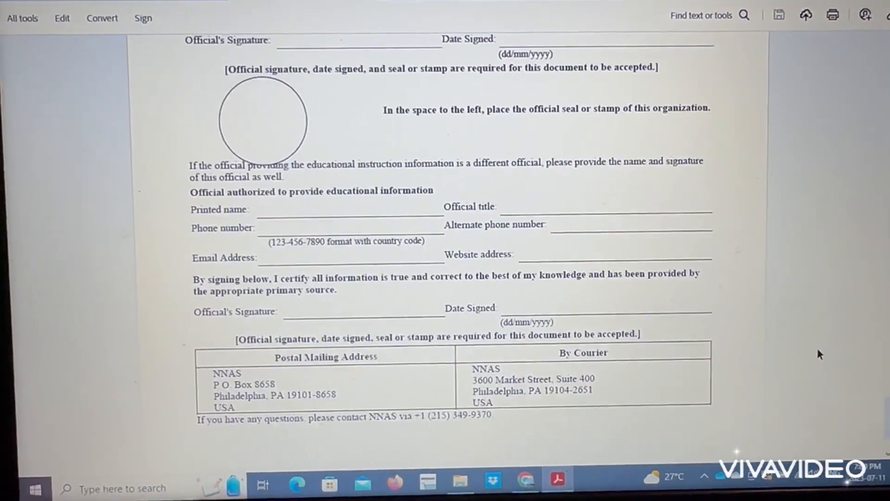
pyautogui.scroll(2, 816, 357)
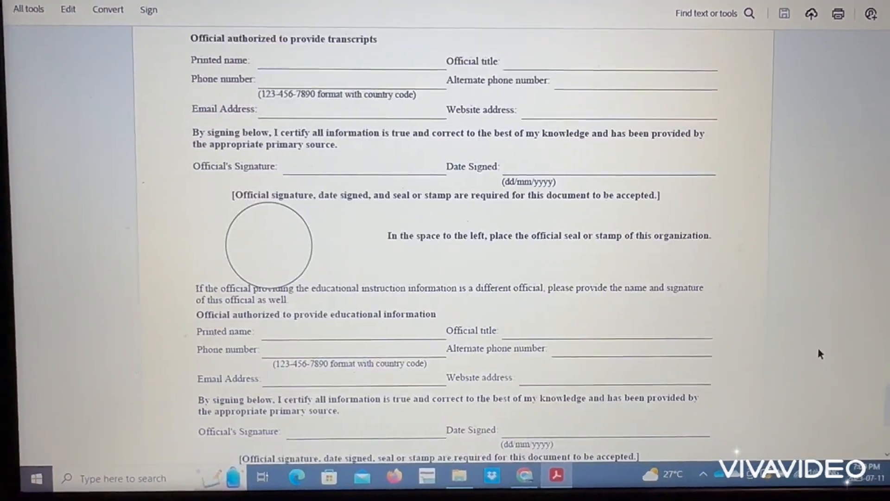
pyautogui.scroll(2, 817, 351)
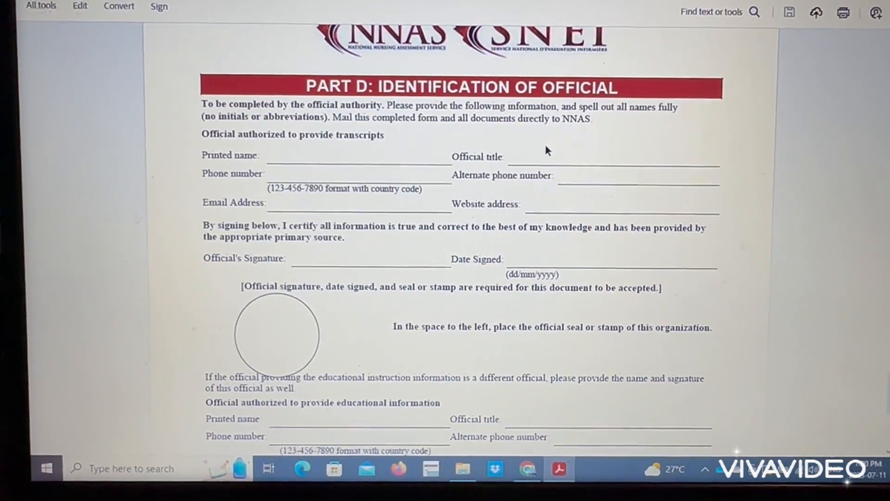
pyautogui.scroll(5, 331, 218)
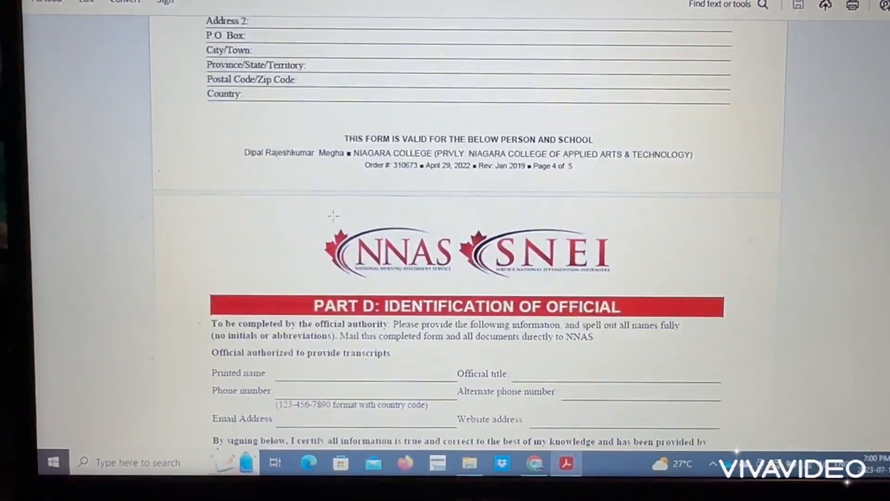
pyautogui.scroll(6, 332, 224)
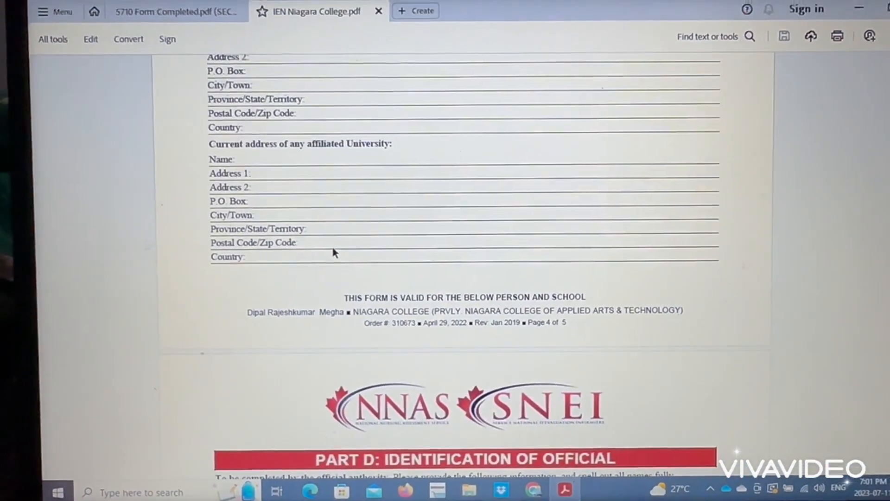
pyautogui.scroll(-1, 335, 250)
pyautogui.scroll(4, 336, 248)
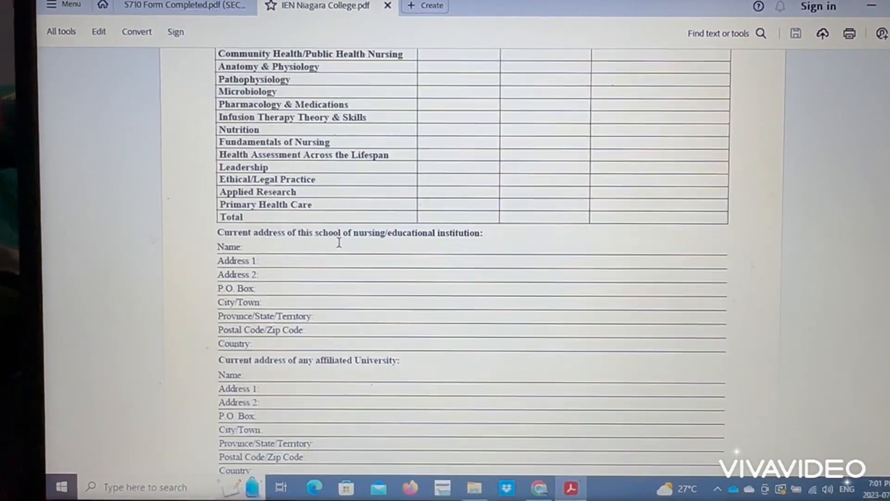
pyautogui.scroll(3, 342, 242)
pyautogui.scroll(3, 333, 337)
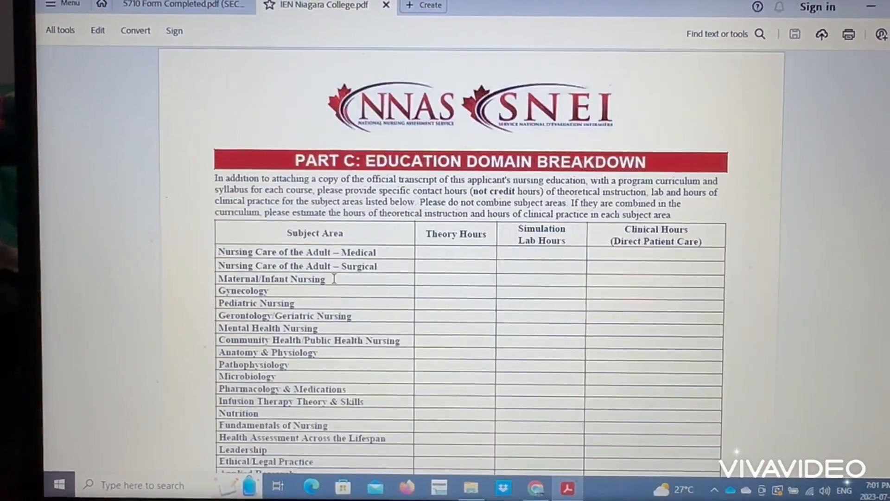
pyautogui.scroll(3, 333, 338)
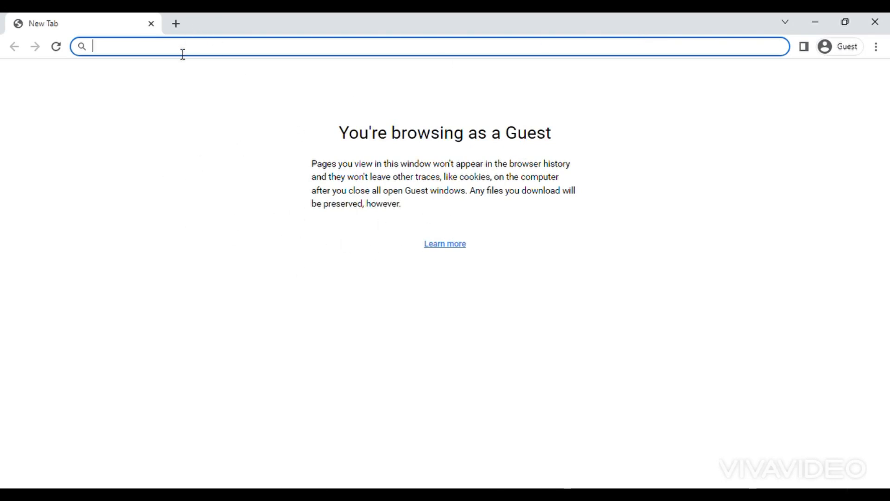
# Step: Search the web for 'gnc foreign verification' to find the Gujarat Nursing Council verification page
pyautogui.write('gnc')
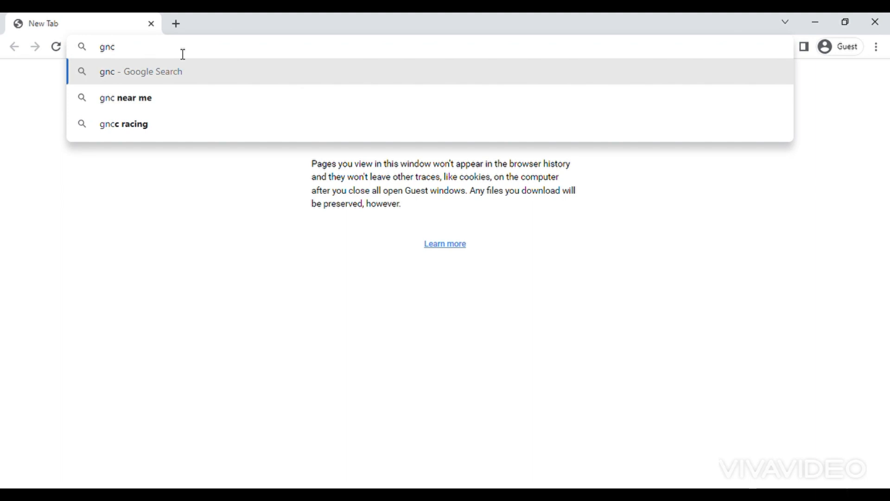
pyautogui.write(' foreign verif')
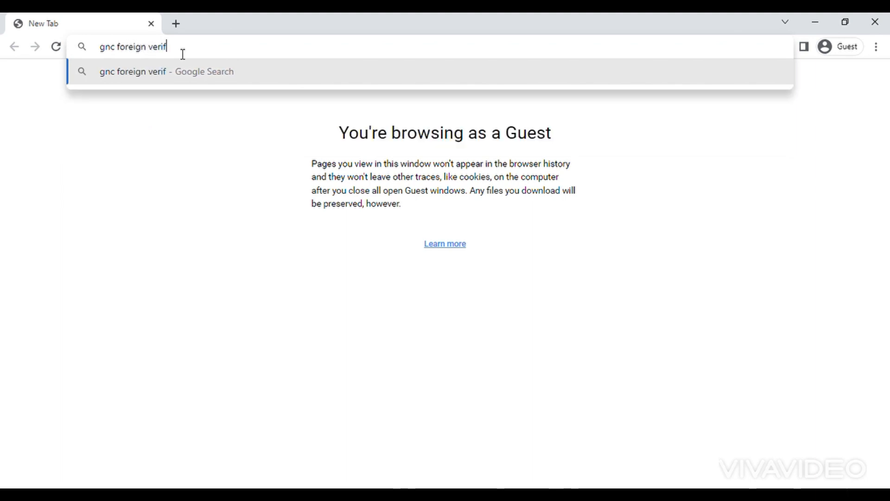
pyautogui.write('ication')
pyautogui.press('Return')
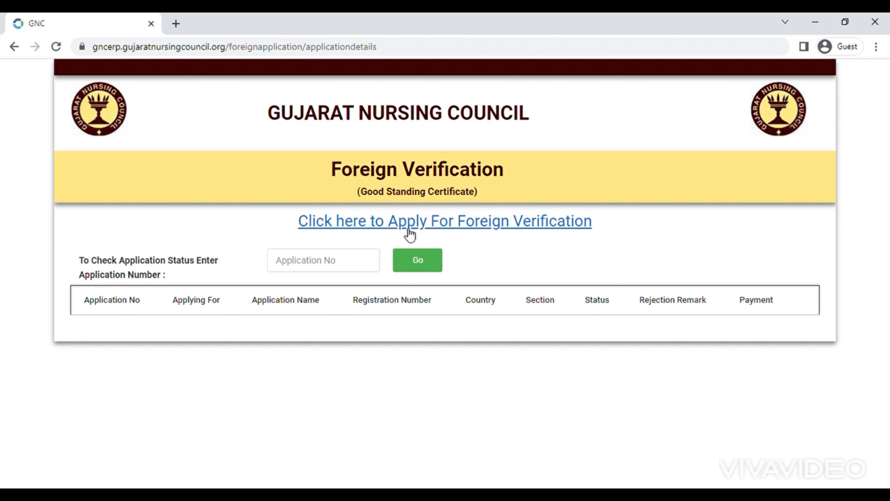
# Step: Start the Foreign Verification application and set Applying For to Foreign Verification Form
pyautogui.click(511, 229)
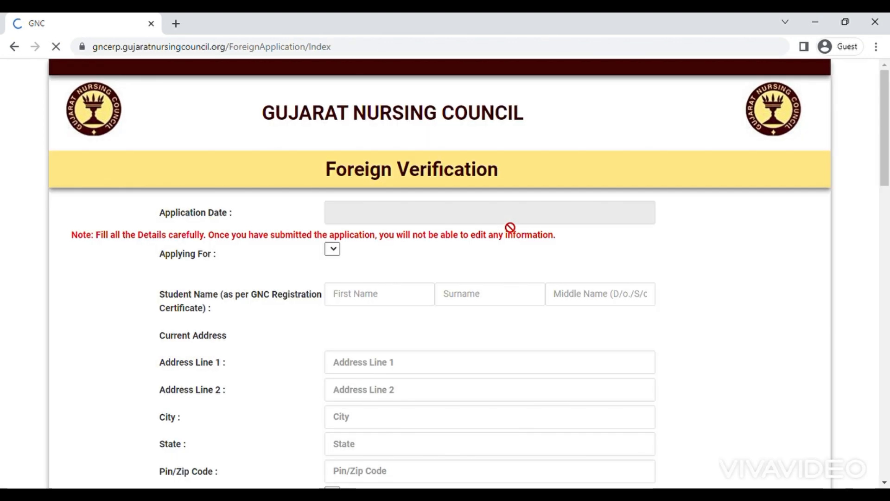
pyautogui.scroll(-1, 510, 227)
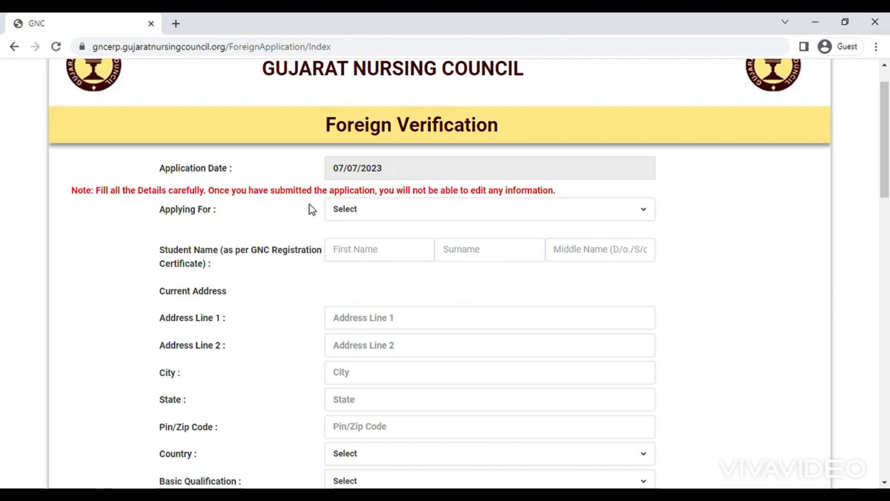
pyautogui.click(417, 214)
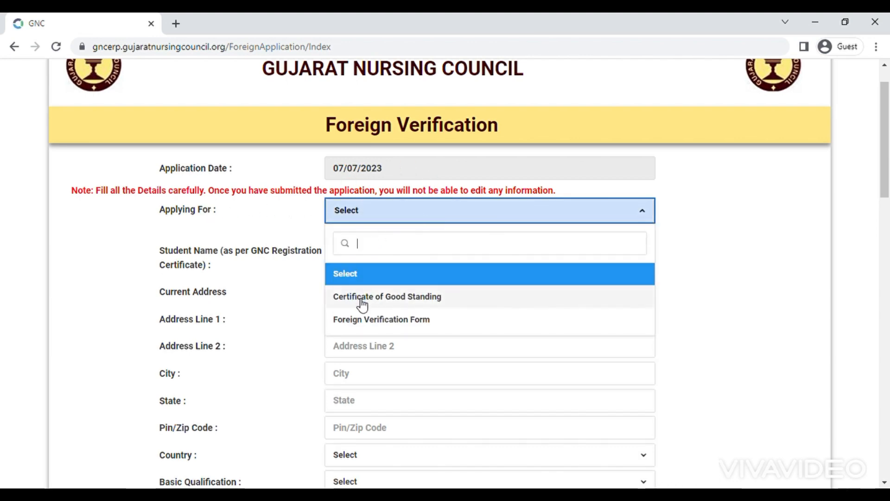
pyautogui.click(396, 320)
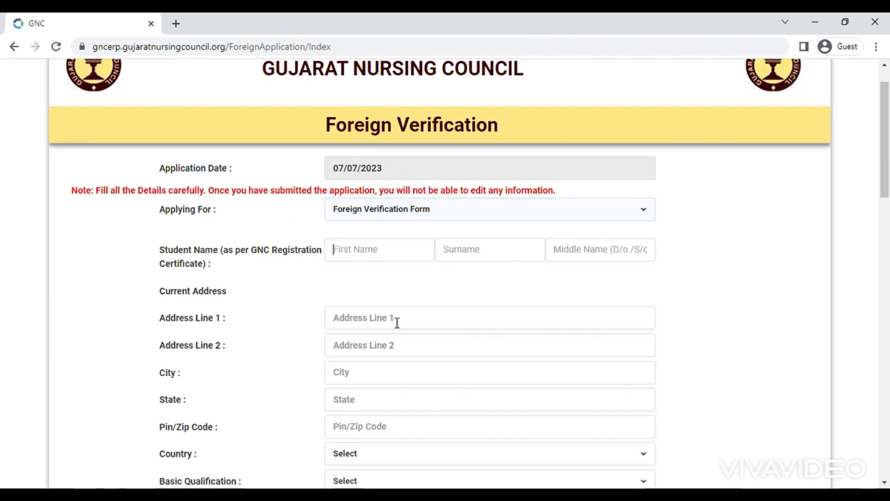
pyautogui.scroll(-1, 395, 322)
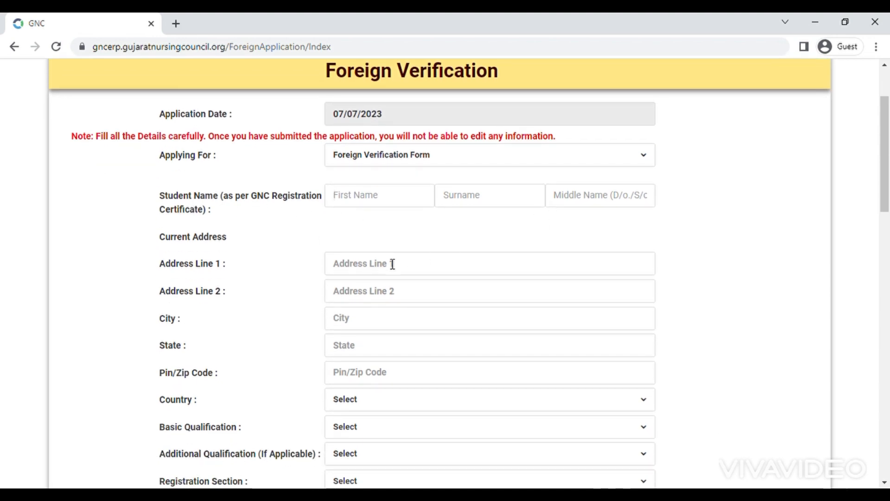
pyautogui.scroll(-3, 375, 336)
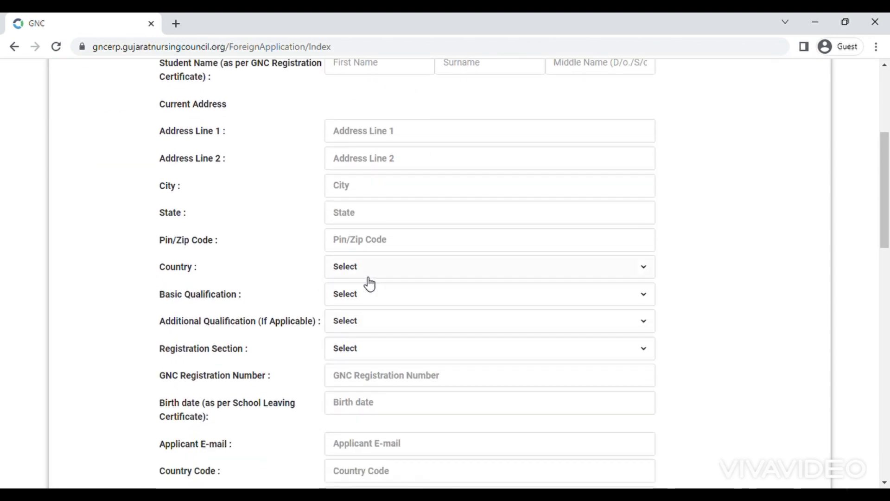
pyautogui.scroll(-2, 382, 285)
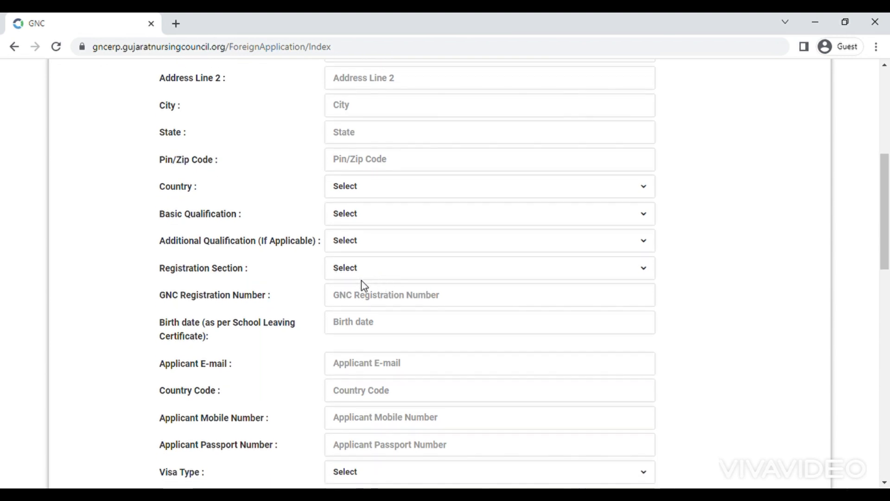
pyautogui.scroll(-2, 383, 335)
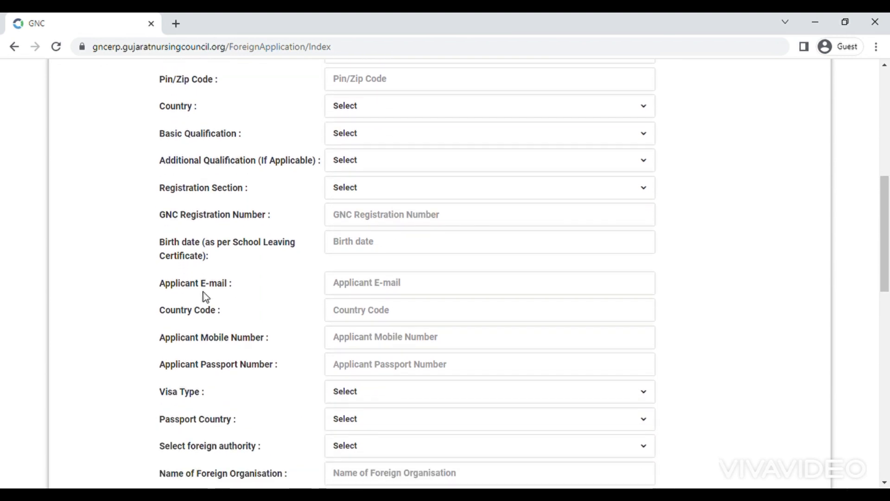
# Step: Browse the Visa Type and Passport Country lists without choosing, then scroll down to the PDF uploads
pyautogui.click(373, 396)
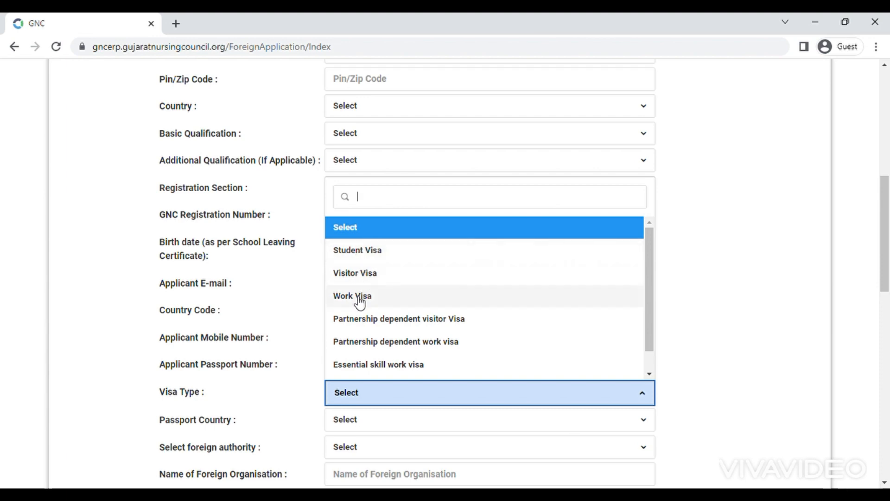
pyautogui.click(308, 366)
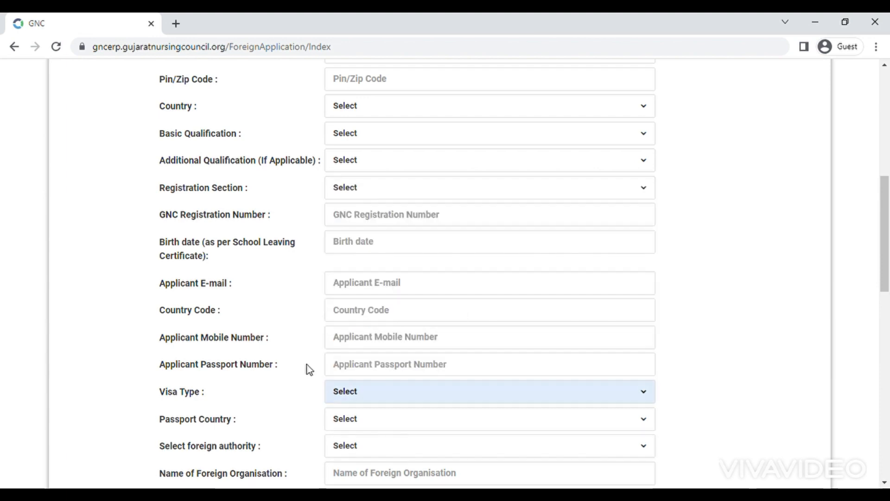
pyautogui.scroll(-4, 307, 364)
pyautogui.click(408, 256)
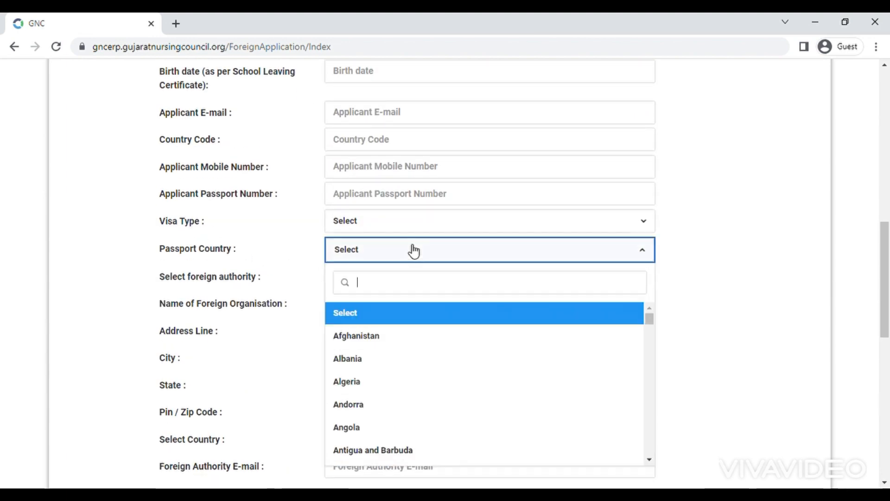
pyautogui.click(286, 296)
pyautogui.scroll(-6, 286, 295)
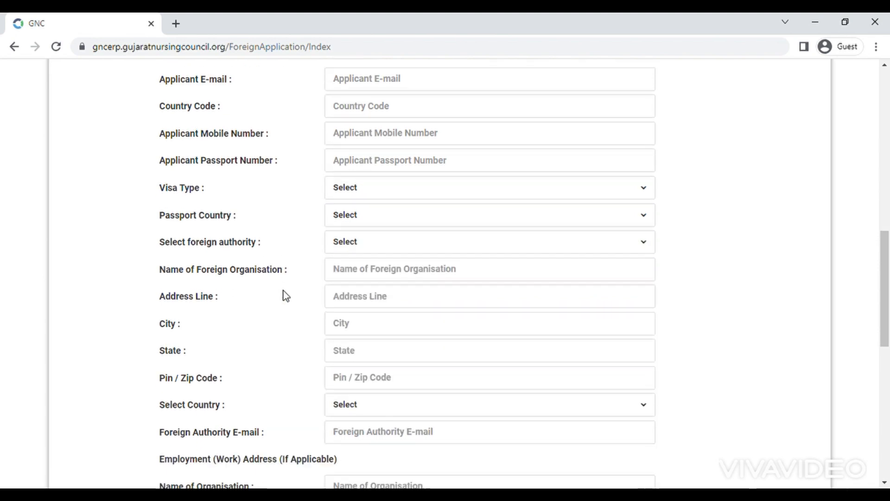
pyautogui.scroll(-5, 287, 232)
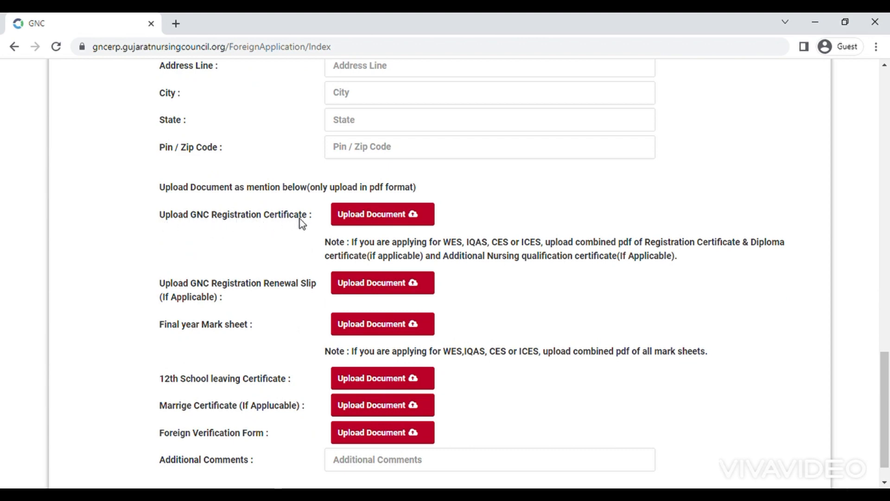
# Step: Enter 'All blank fields should be filled if not please use NOT APPLICABLE. tHANK YOU' in Additional Comments
pyautogui.scroll(-1, 301, 222)
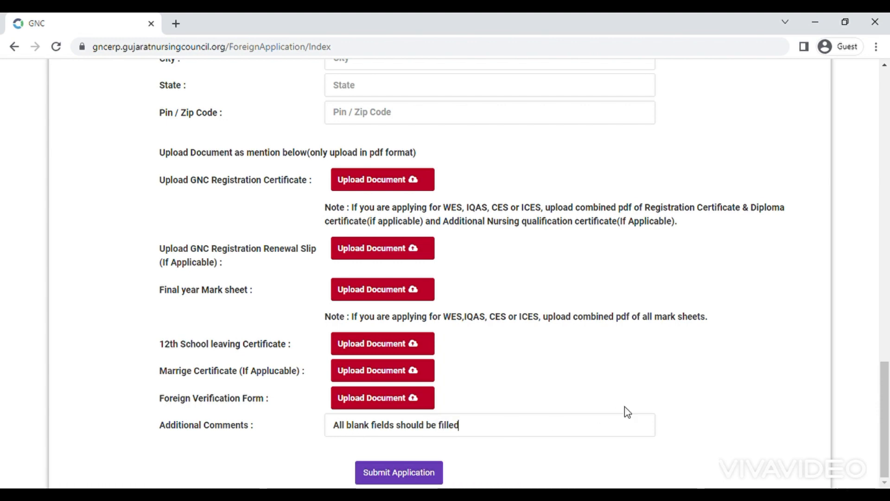
pyautogui.write('if no')
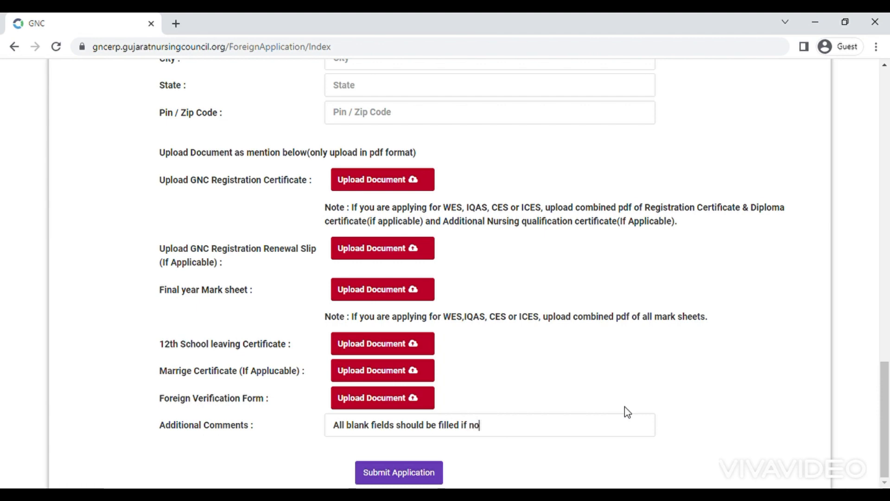
pyautogui.write('t pleas')
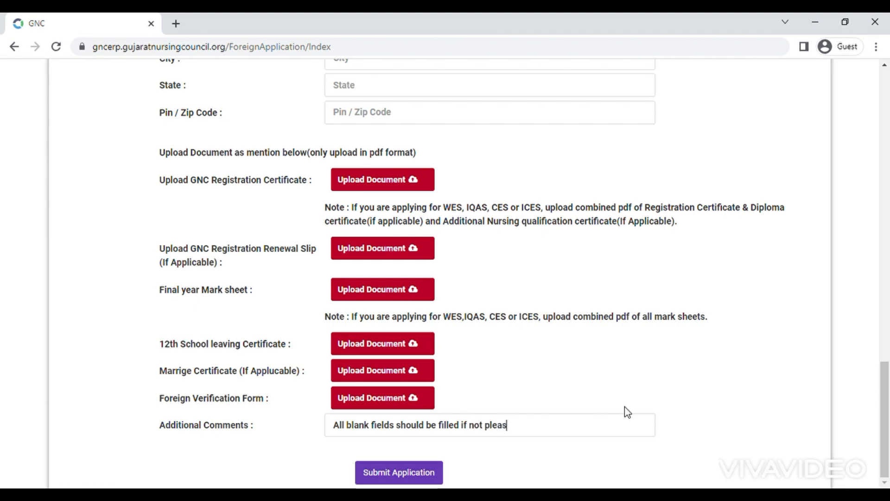
pyautogui.write('e use NOT APPL')
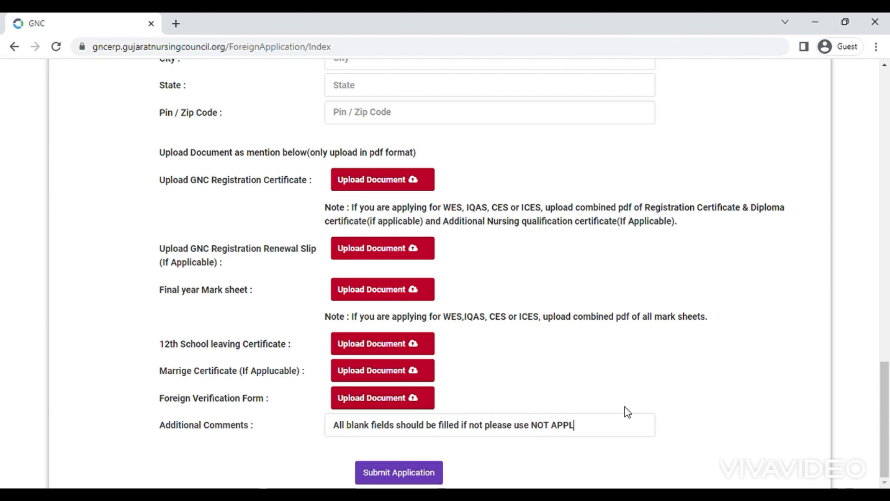
pyautogui.write('ICABL')
pyautogui.write('E. tHANK')
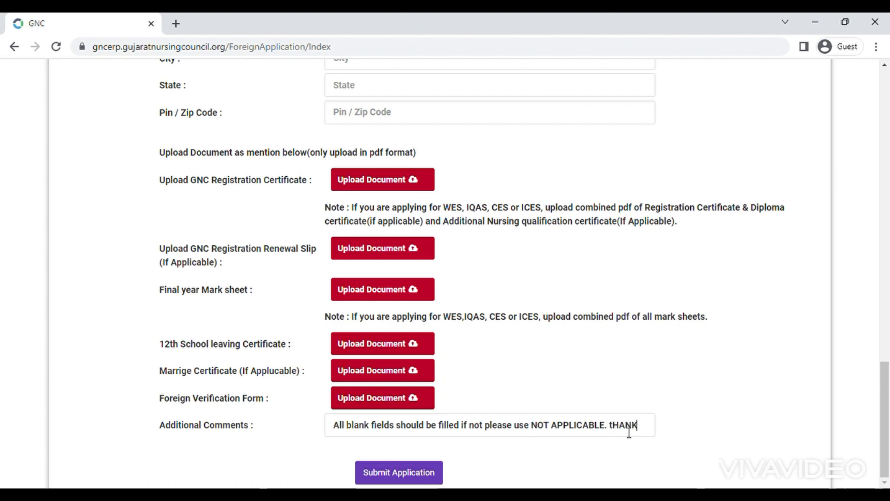
pyautogui.write(' YOU.')
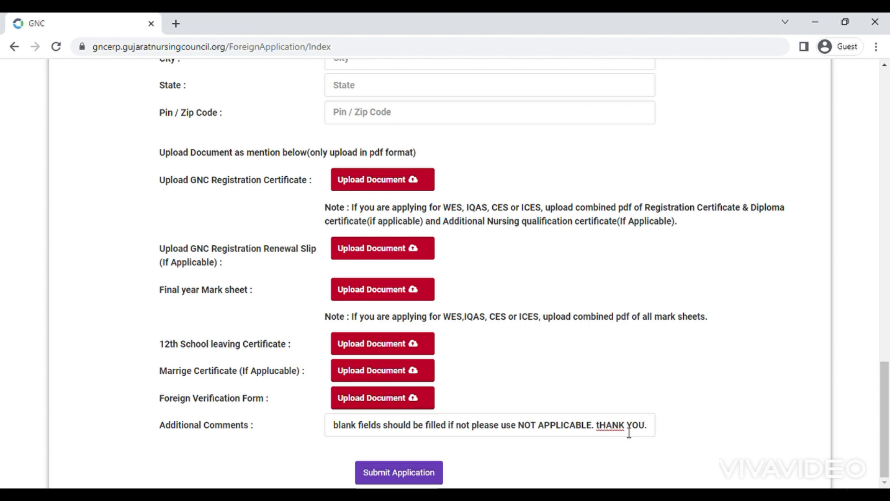